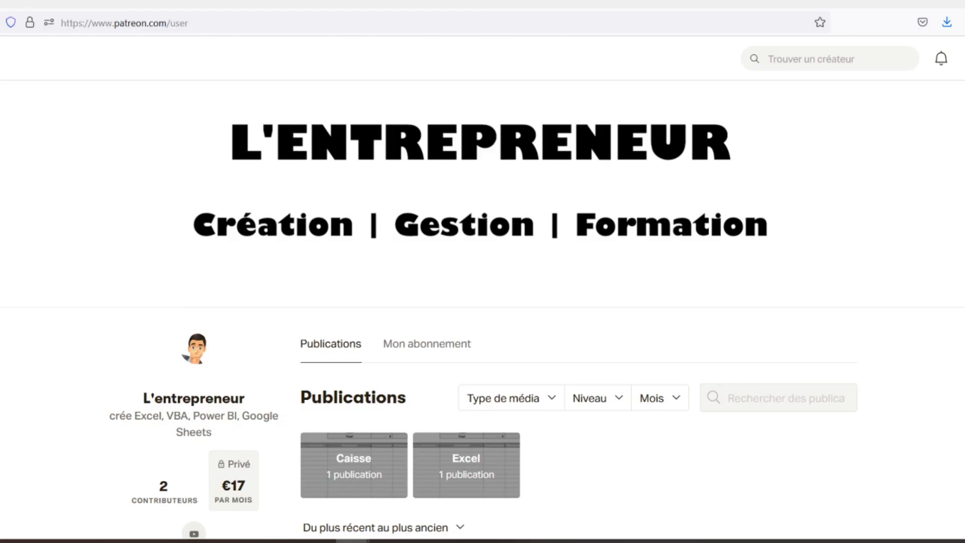
Look through the creator's Patreon publications, down to the Feuilles de caisse post with its caisse.xlsx attachment
scroll(481, 310, down, 3)
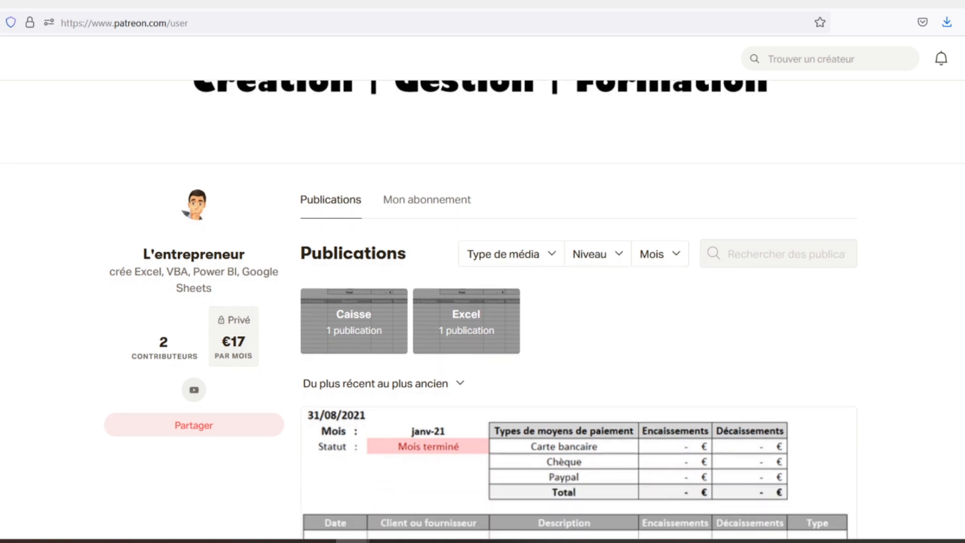
scroll(481, 310, down, 1)
scroll(481, 310, down, 1)
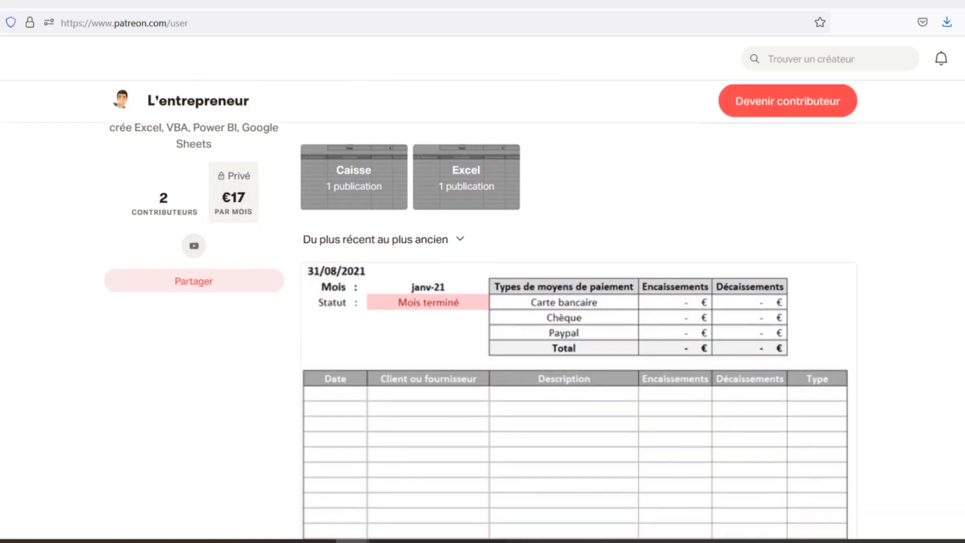
scroll(481, 309, down, 1)
scroll(481, 310, down, 1)
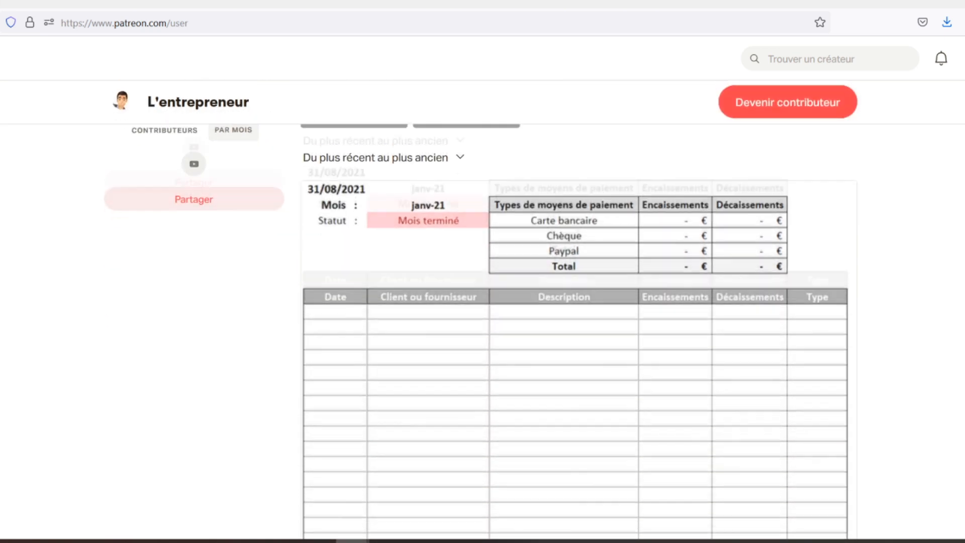
scroll(481, 310, down, 1)
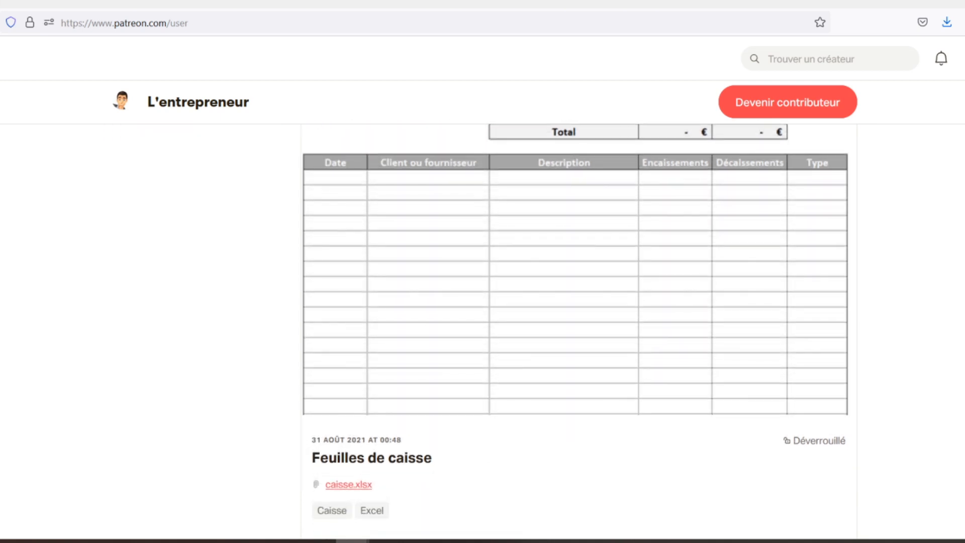
scroll(481, 310, down, 1)
scroll(481, 310, down, 1)
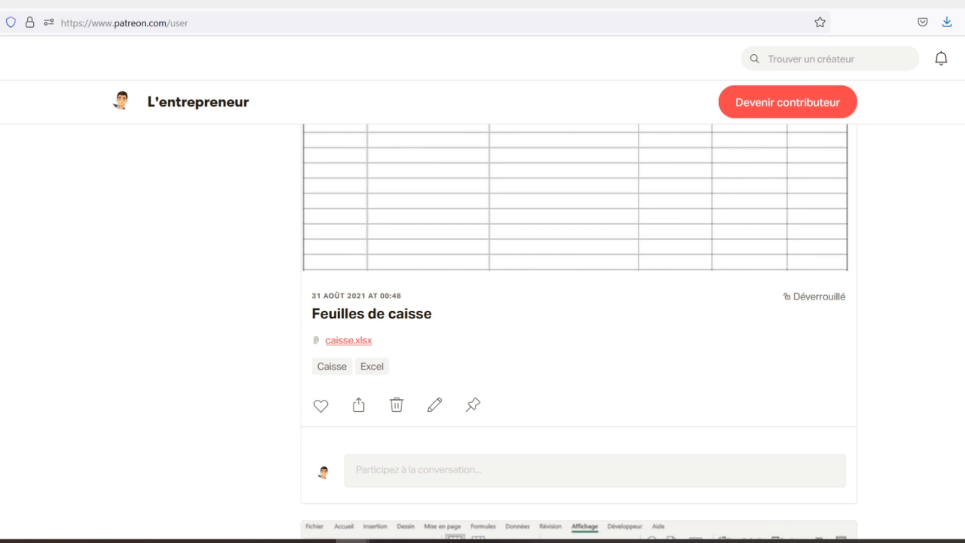
scroll(481, 310, down, 1)
scroll(481, 309, down, 1)
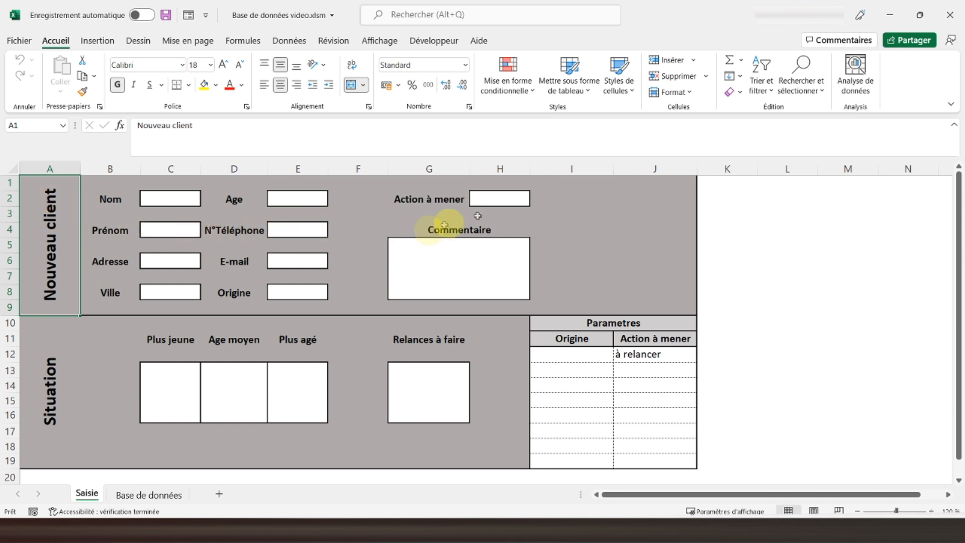
Add a list data validation to the Action à mener entry cell H2 with source =$J$12:$J$19, and check its drop-down
click(511, 202)
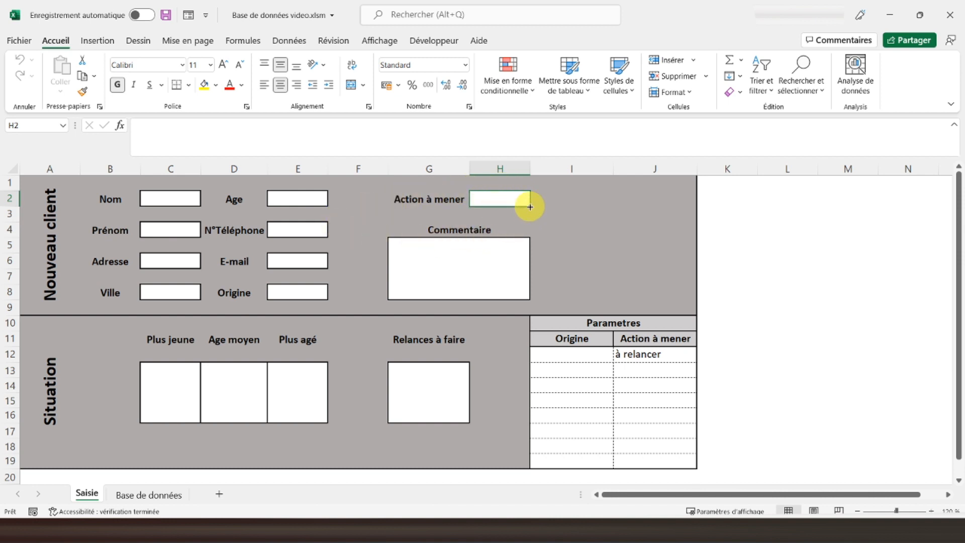
click(290, 45)
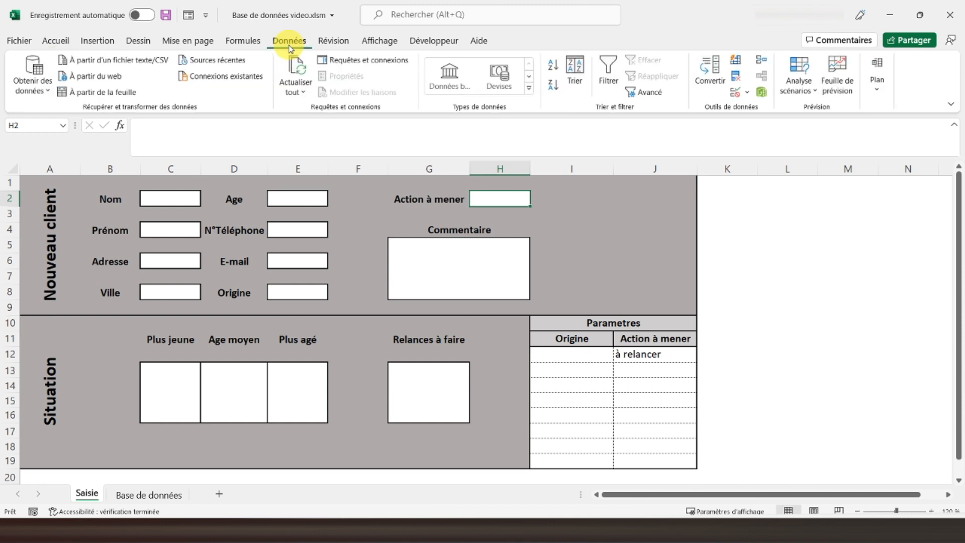
click(736, 95)
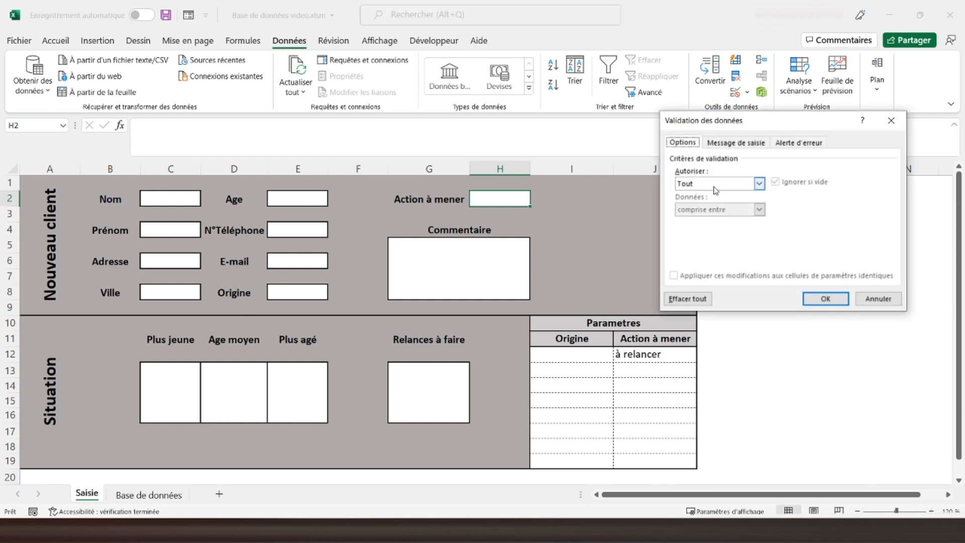
click(697, 187)
click(694, 223)
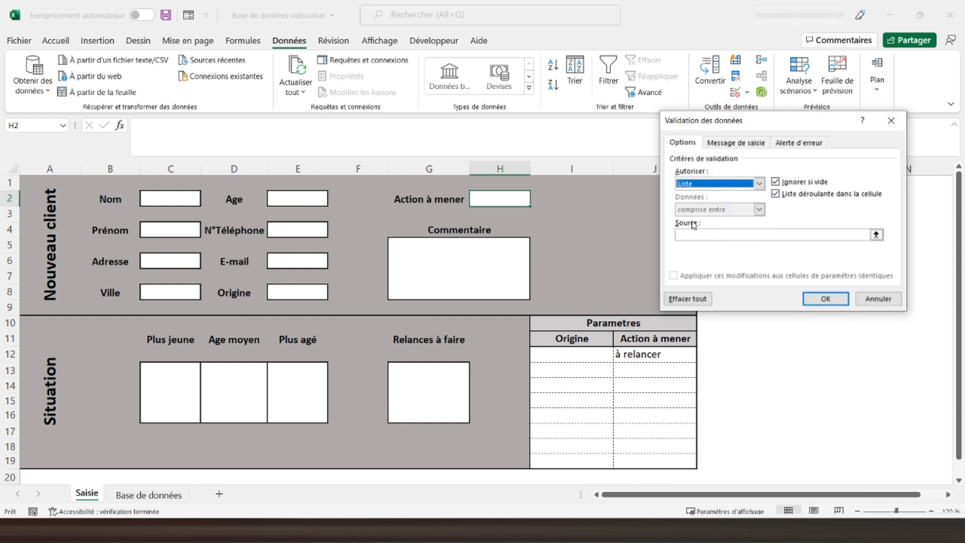
click(696, 234)
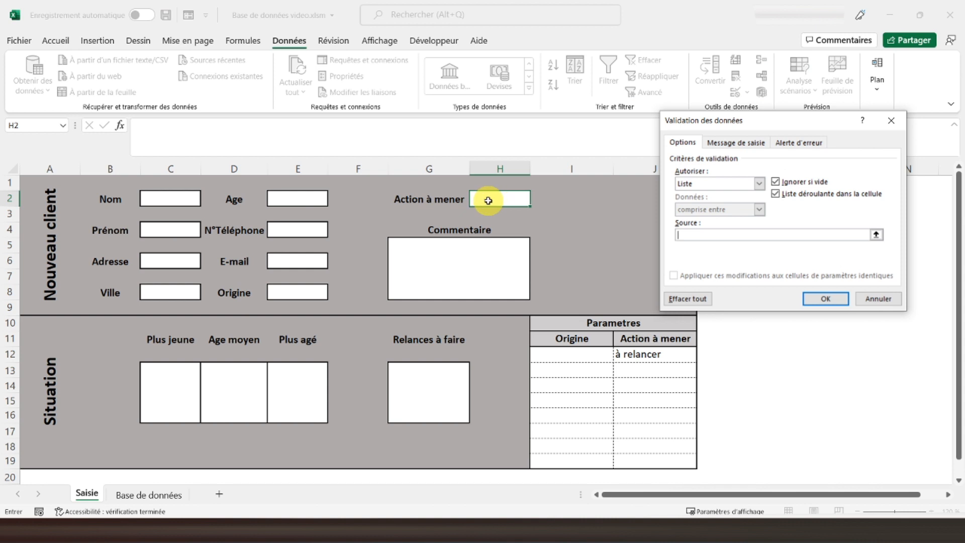
drag(631, 356, 646, 457)
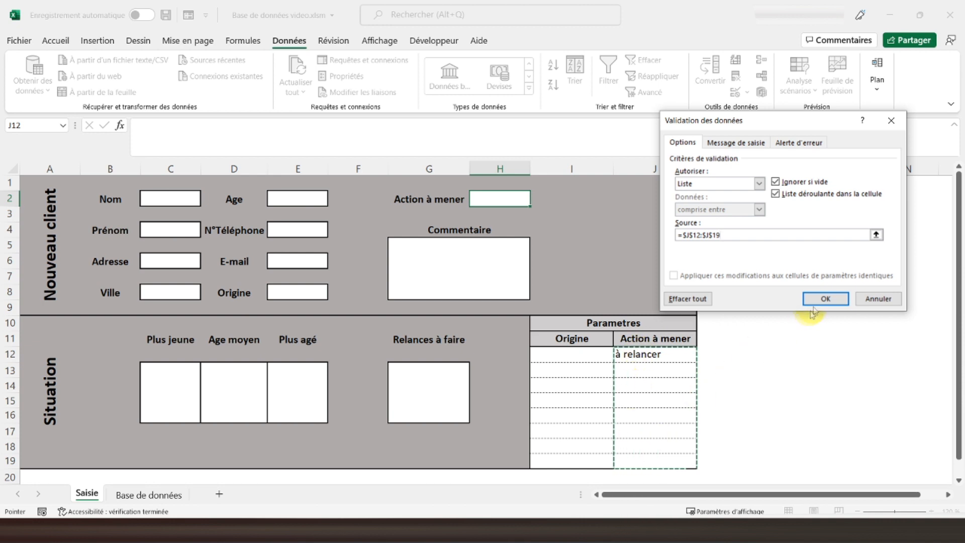
click(825, 298)
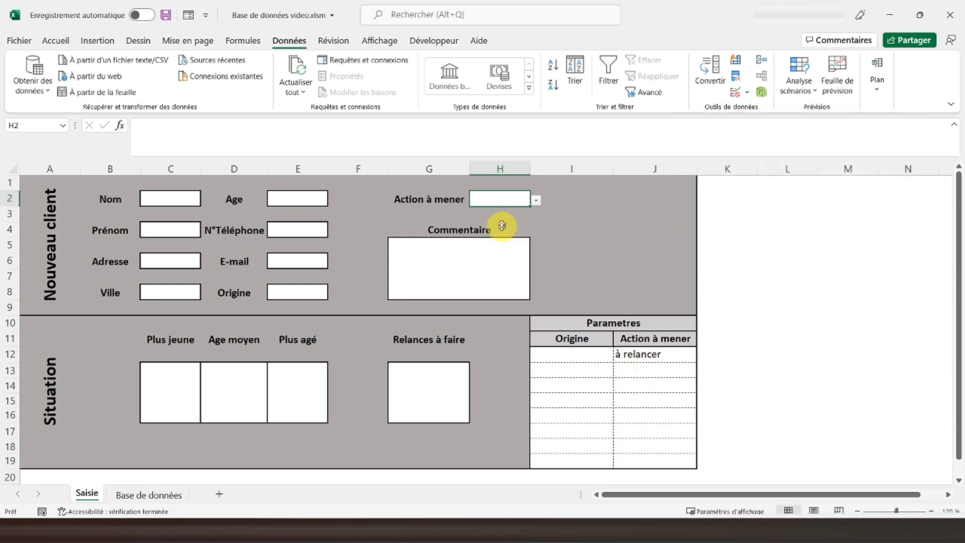
click(536, 202)
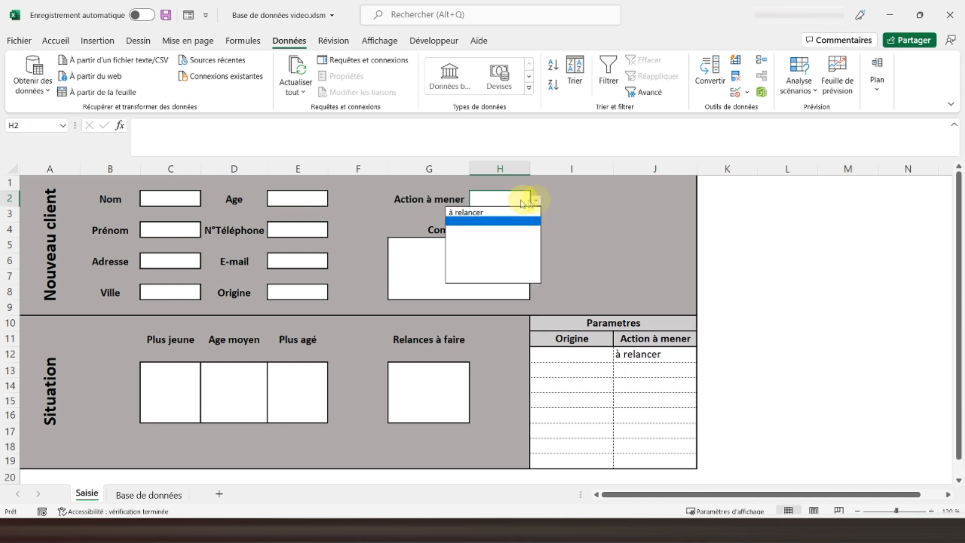
click(604, 216)
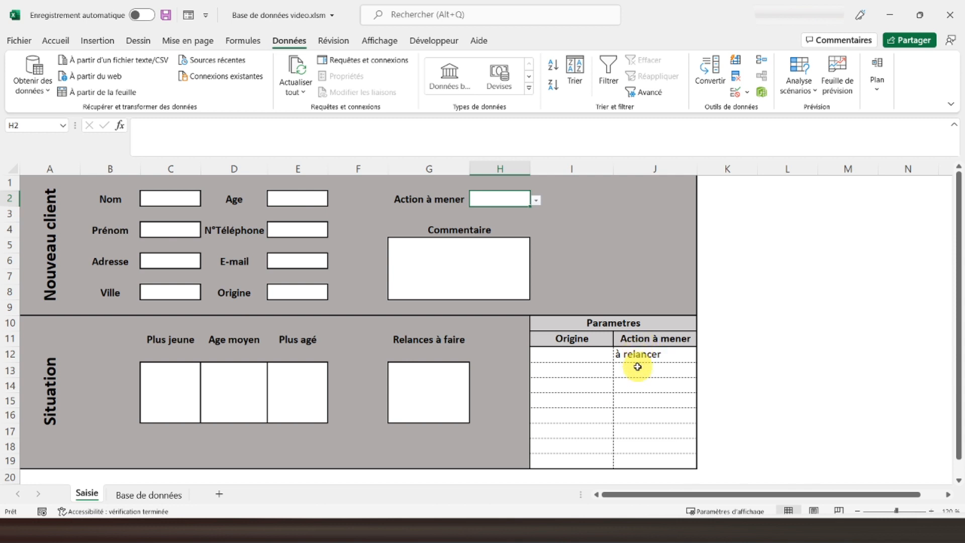
Add a list data validation to the Origine entry cell E8 with source =$I$12:$I$19
click(300, 294)
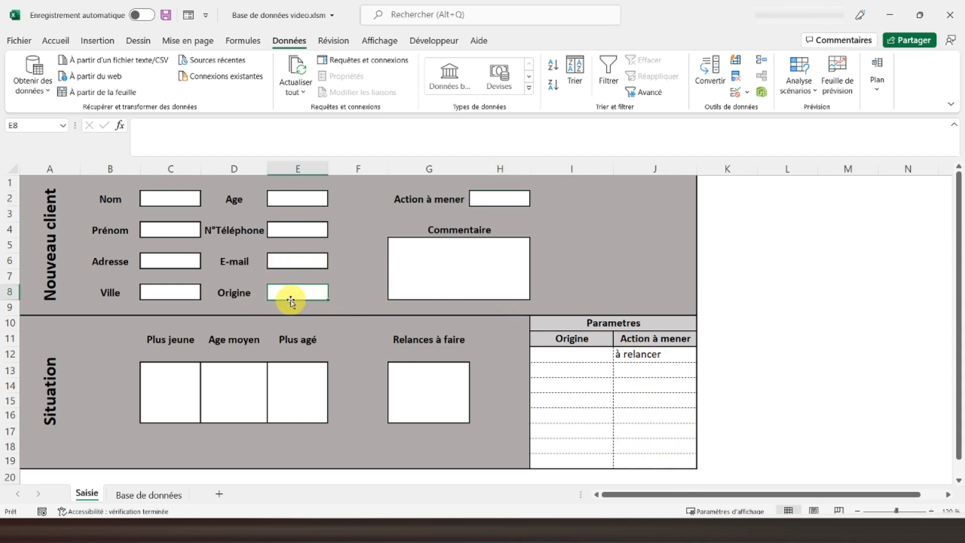
click(735, 93)
click(707, 184)
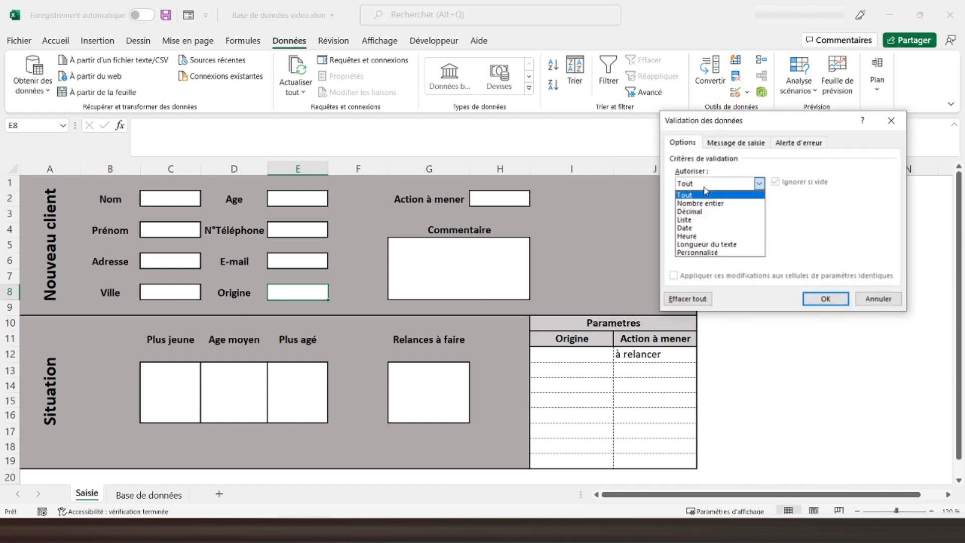
click(699, 219)
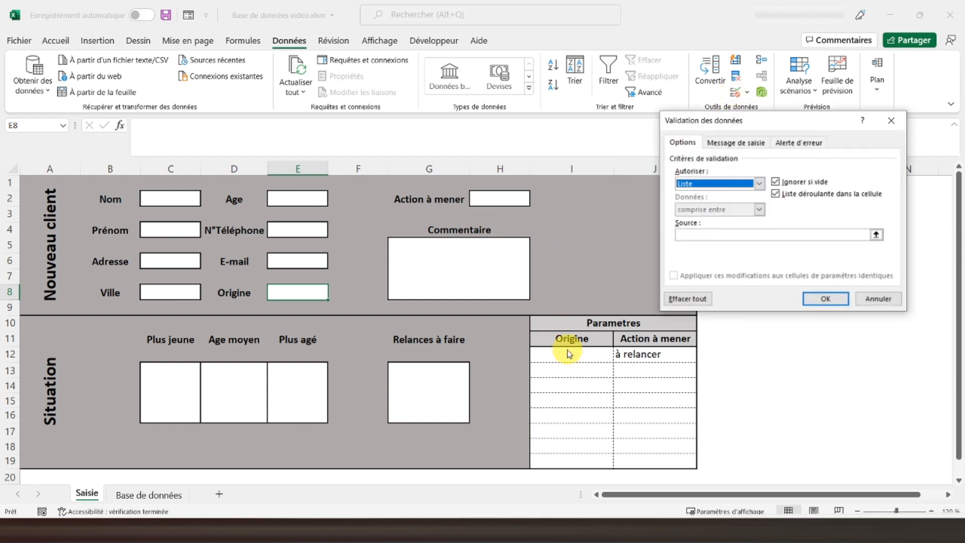
click(866, 235)
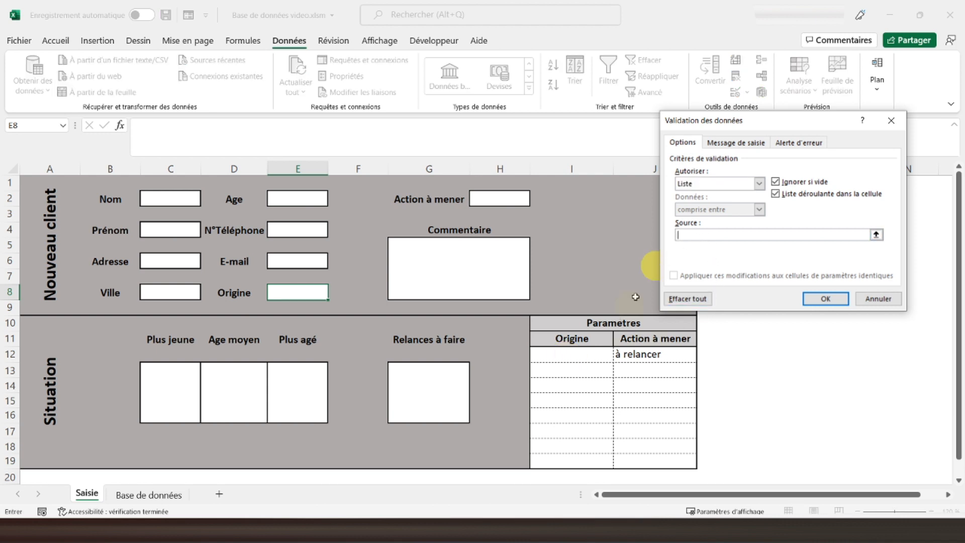
drag(566, 354, 563, 463)
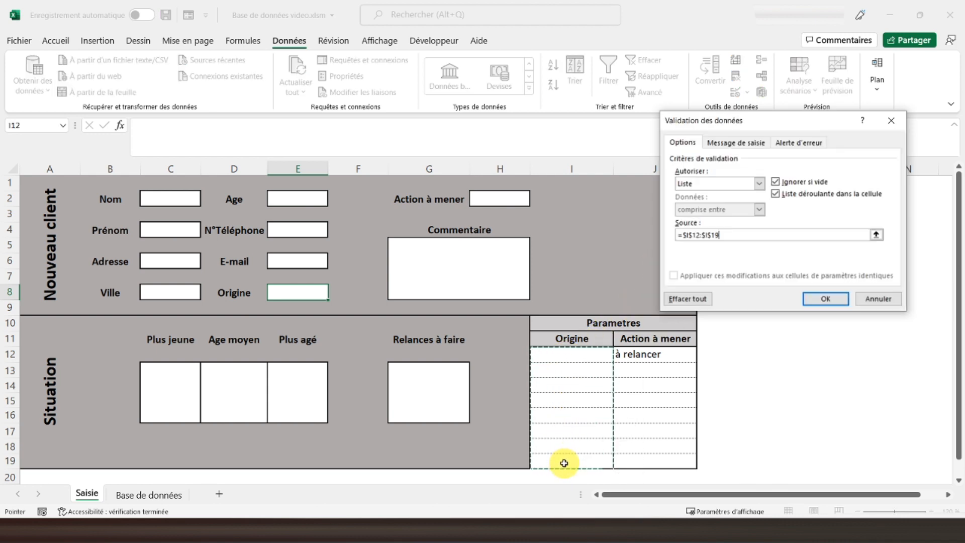
click(805, 297)
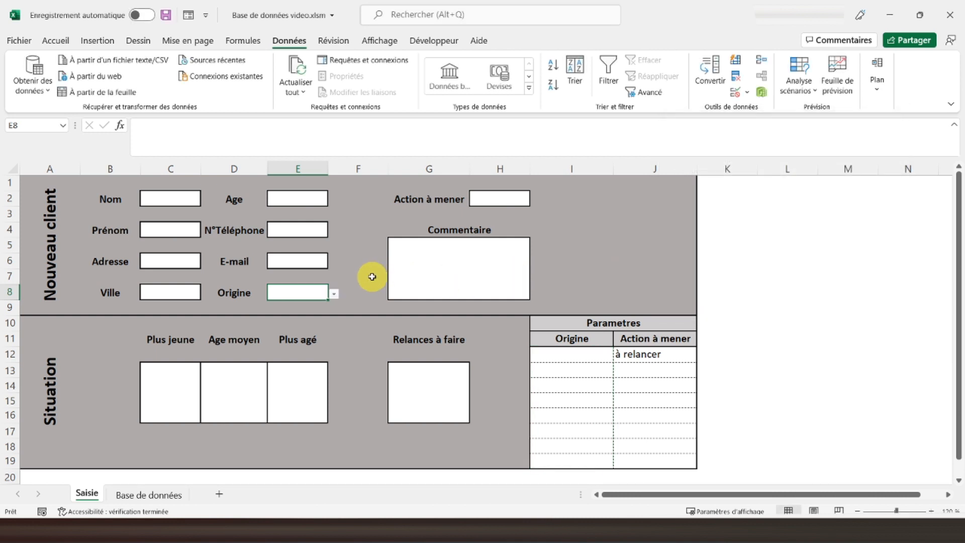
Review the result cells of the Situation section and the column headers of the Base de données sheet
click(168, 394)
click(228, 394)
click(300, 392)
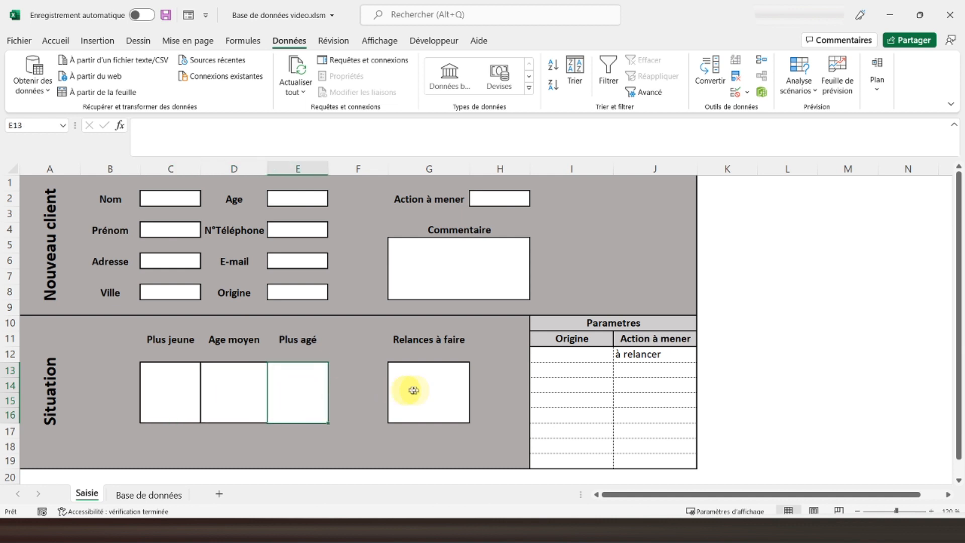
click(408, 390)
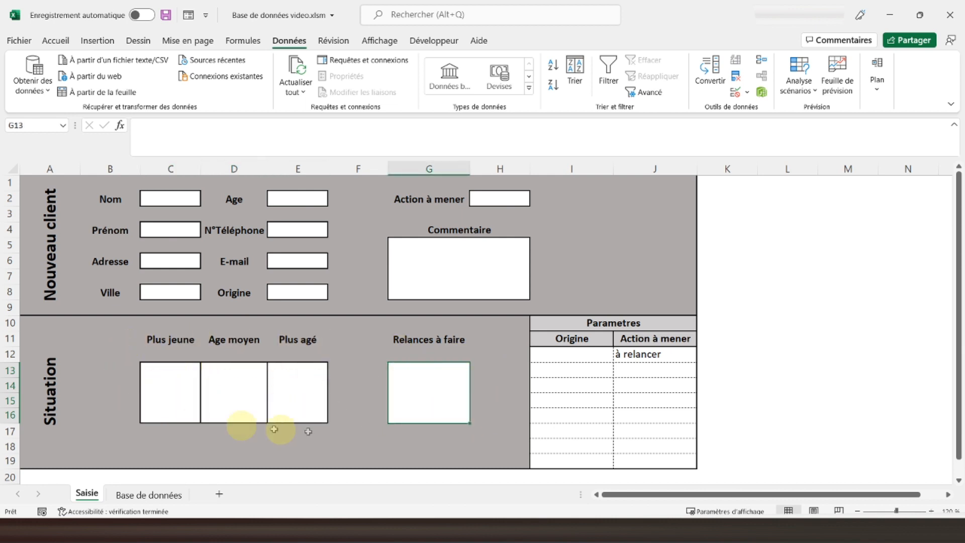
click(153, 383)
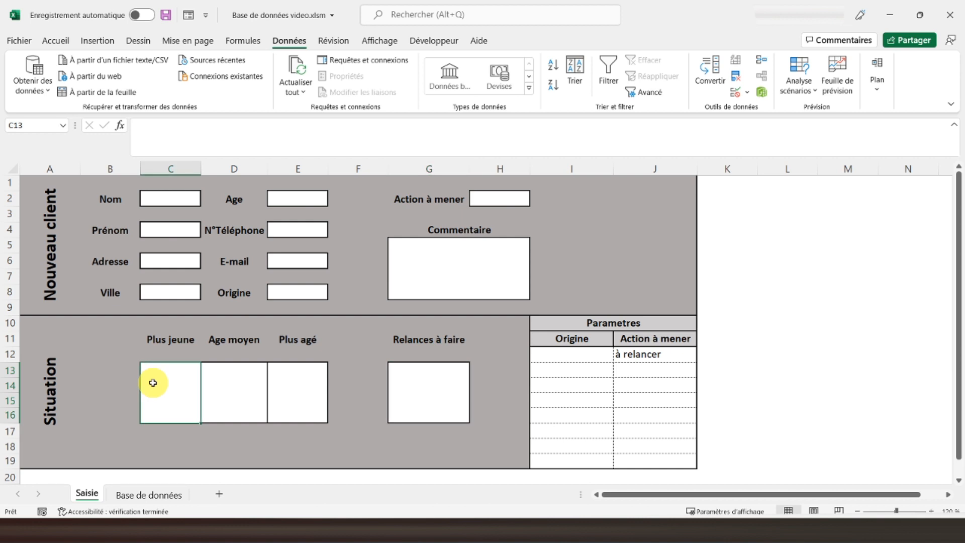
click(150, 494)
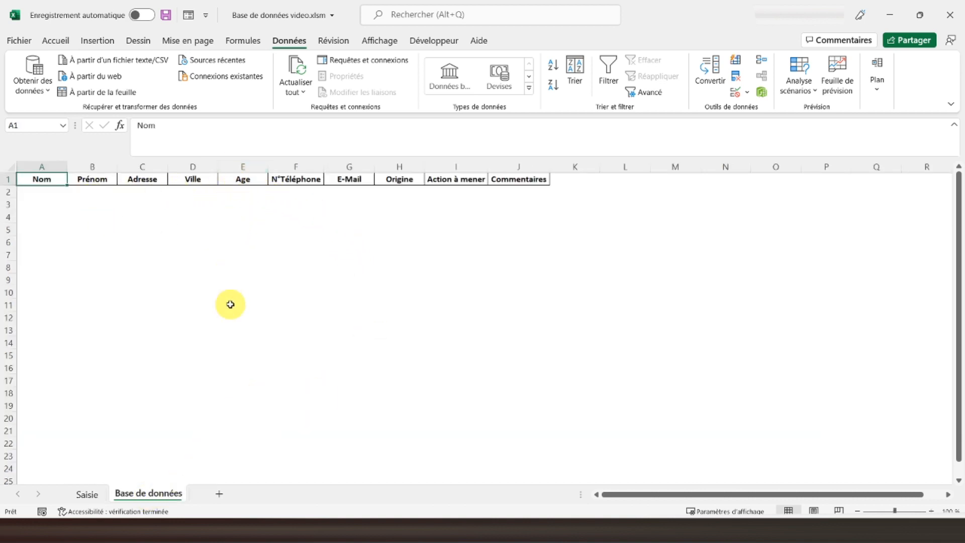
click(84, 493)
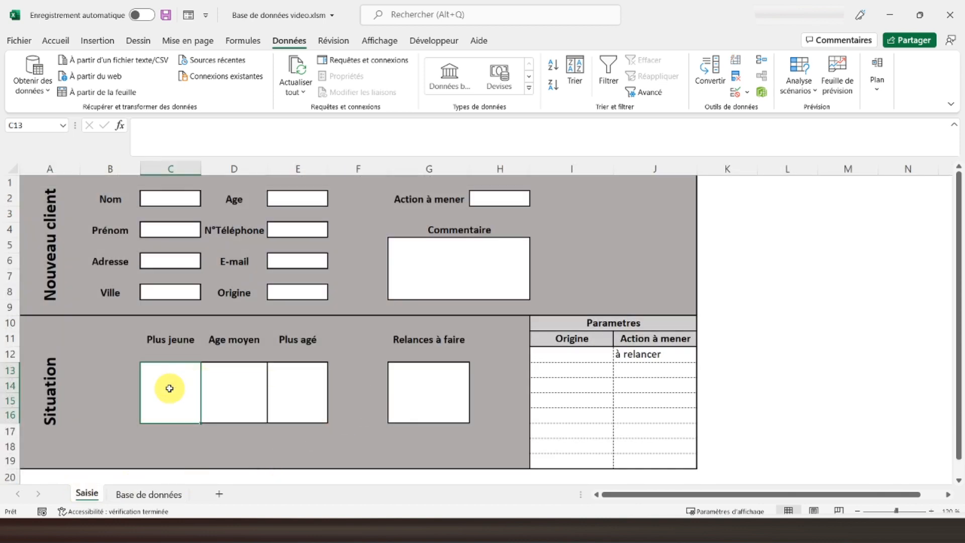
Enter the formula =MIN('Base de données'!E:E) in the Plus jeune result cell C13 of the Saisie sheet
text(=)
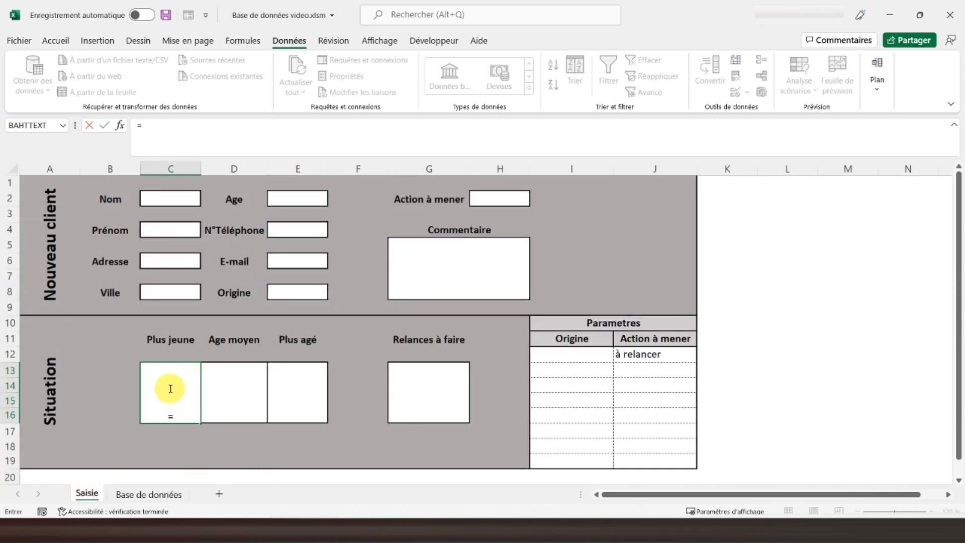
text(min()
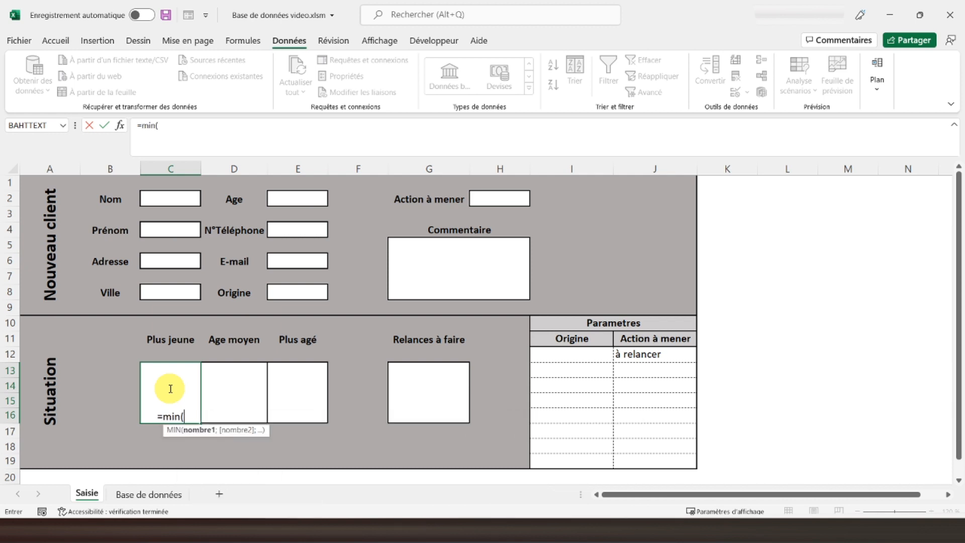
click(149, 494)
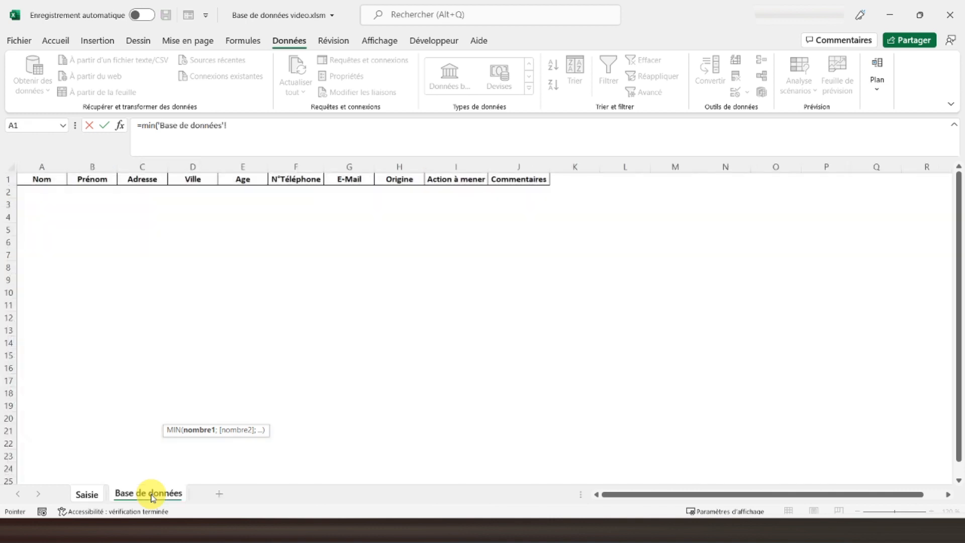
click(241, 166)
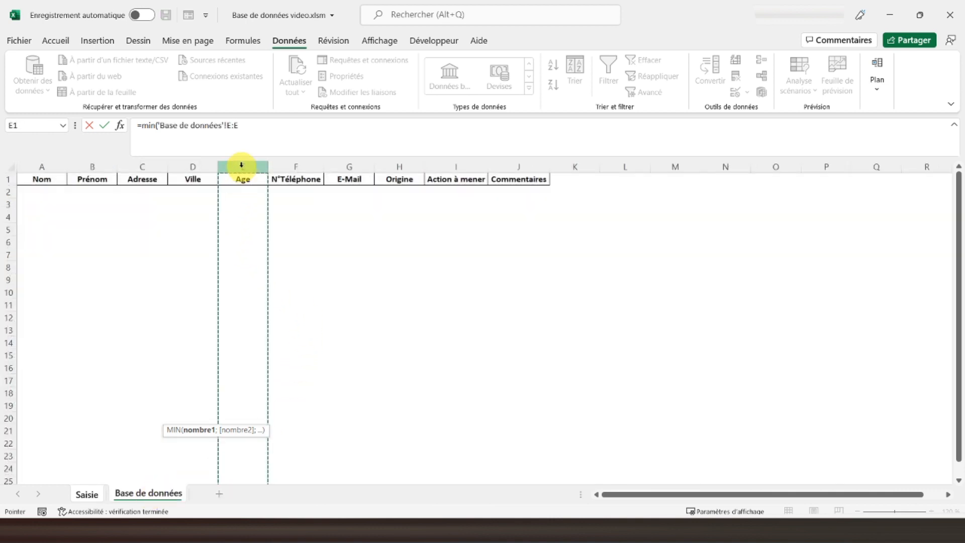
text())
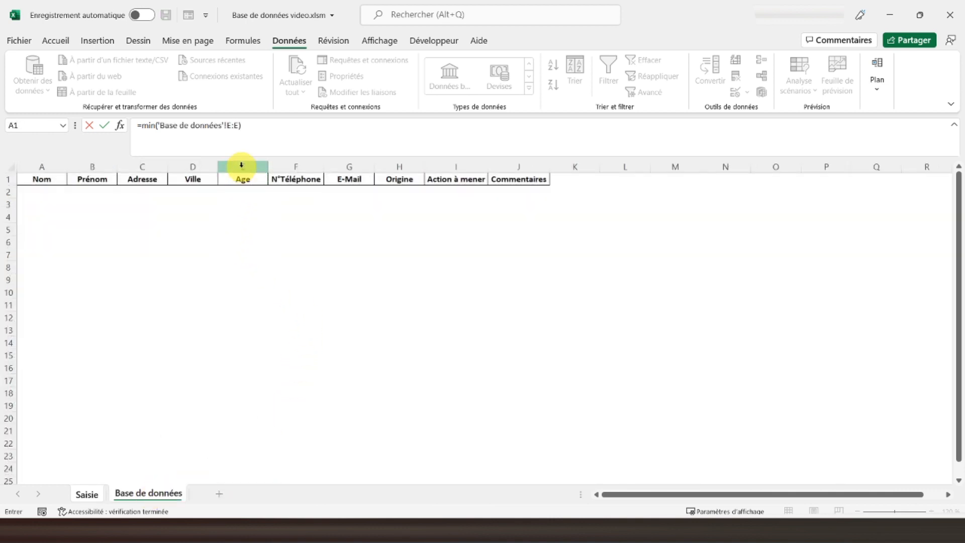
key(Return)
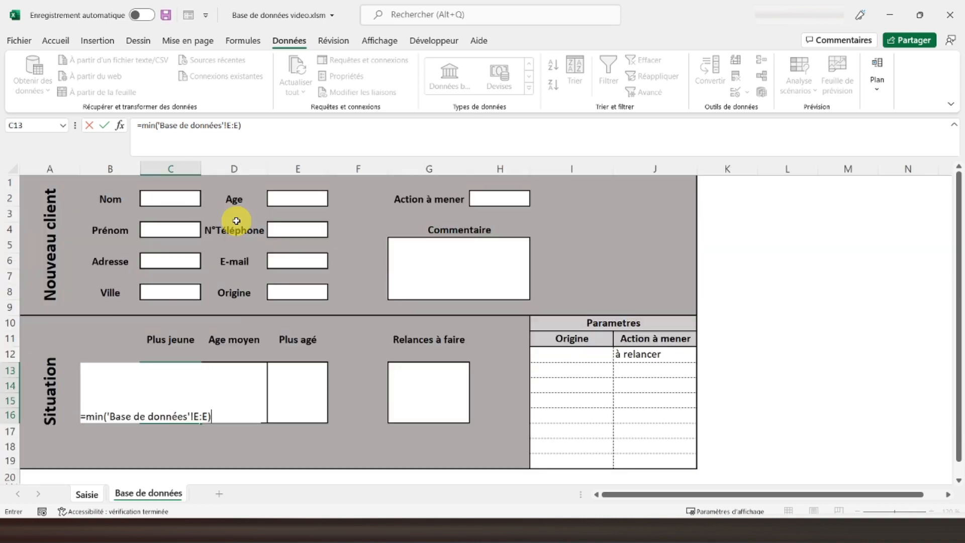
Increase the font size of the Plus jeune result cell C13 to 24
click(173, 385)
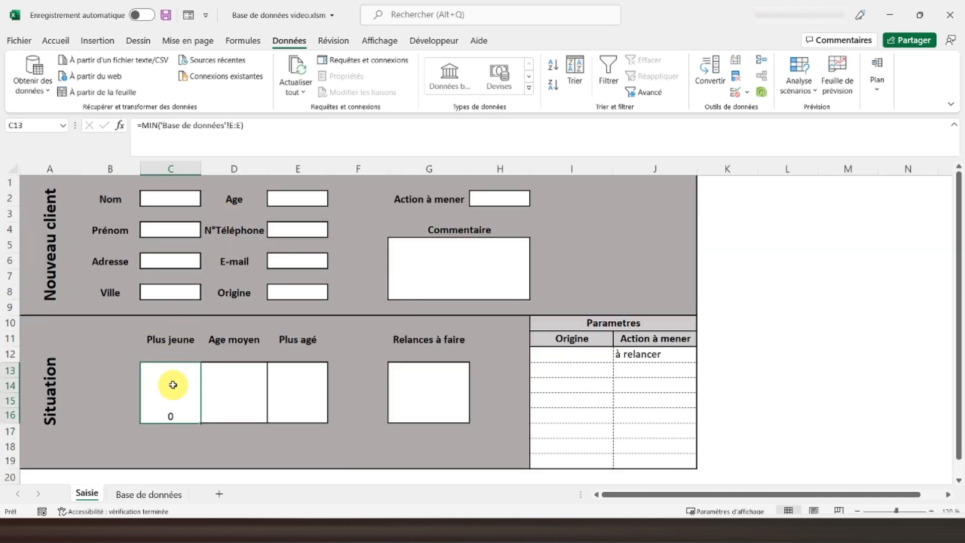
click(58, 39)
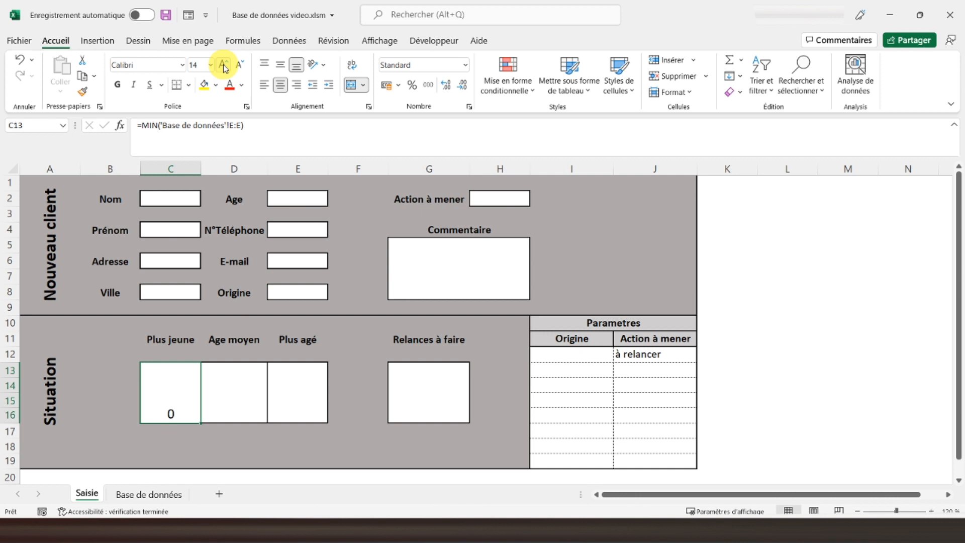
click(224, 65)
click(224, 64)
click(224, 65)
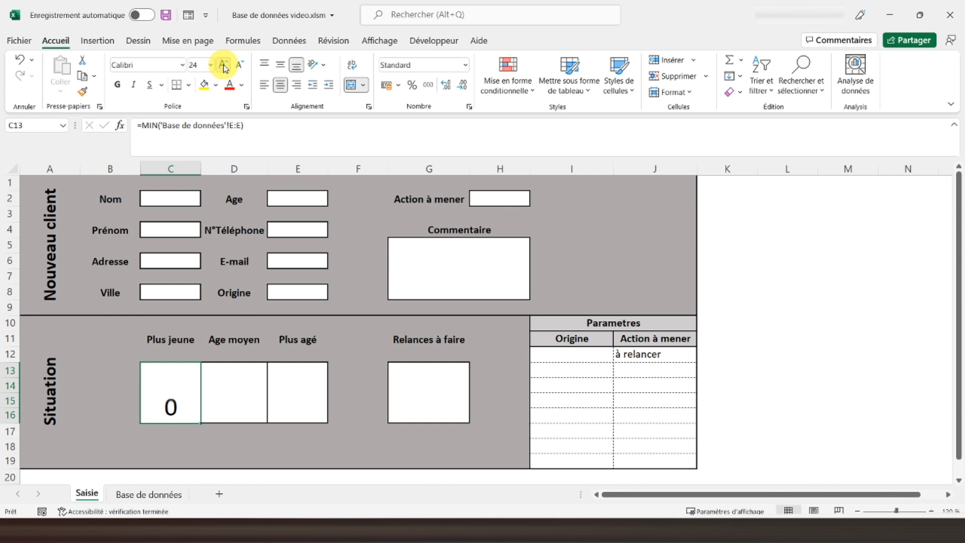
Centre the Plus jeune result in cell C13 vertically and format it as bold at font size 36
click(281, 65)
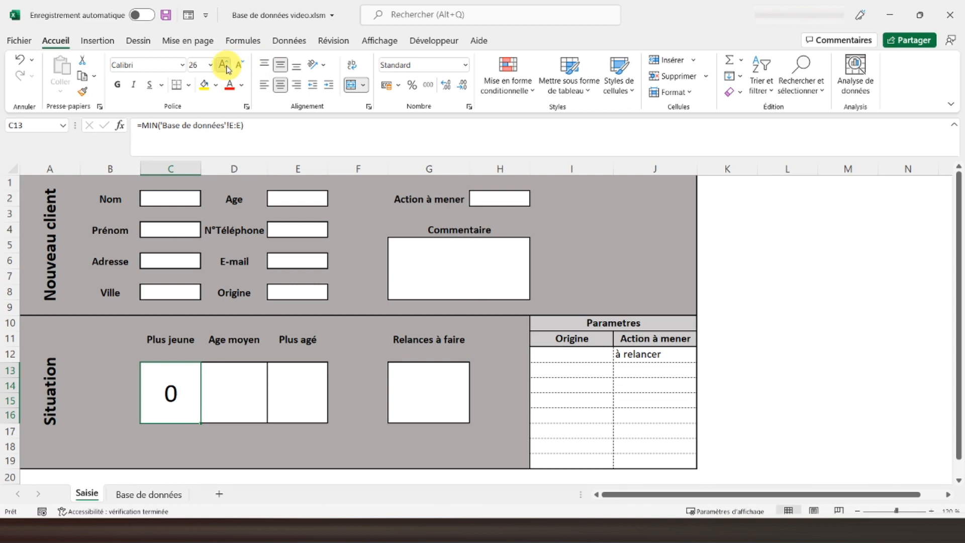
click(224, 64)
click(223, 65)
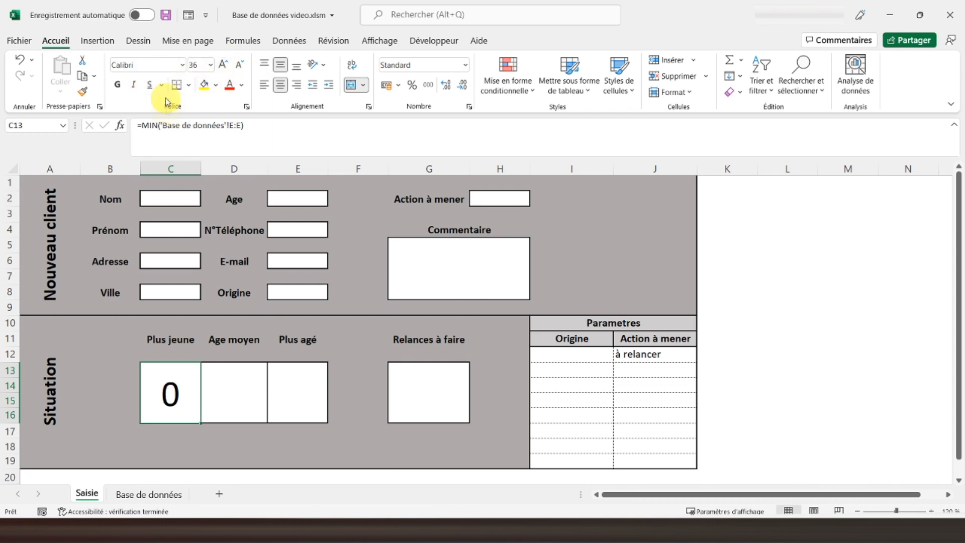
Enter the formula =MOYENNE('Base de données'!E:E) in the Age moyen result cell D13 of the Saisie sheet
click(231, 383)
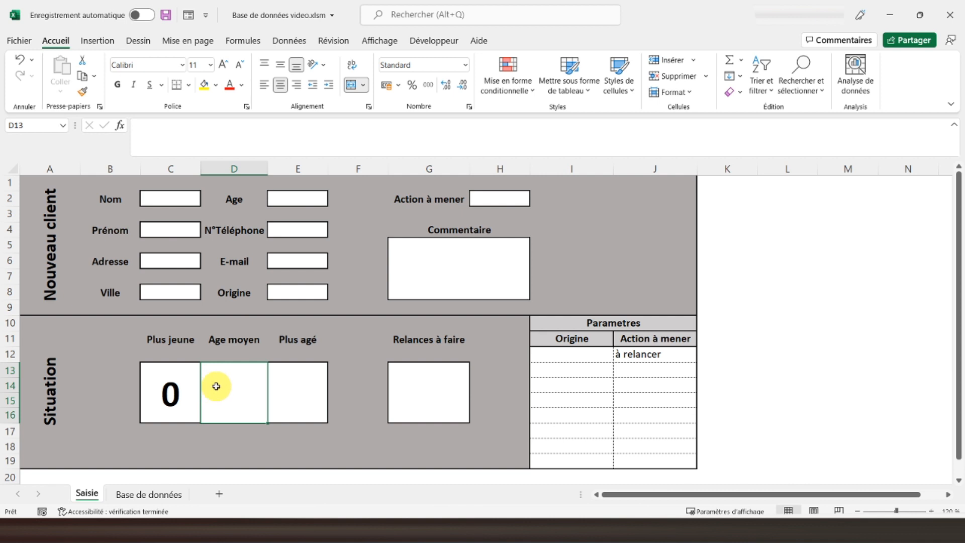
text(=moy)
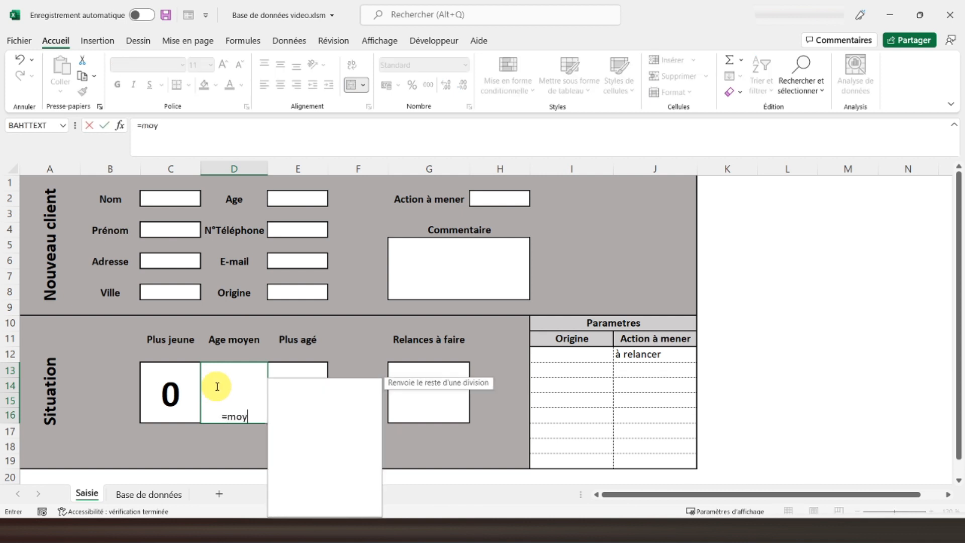
text(enne)
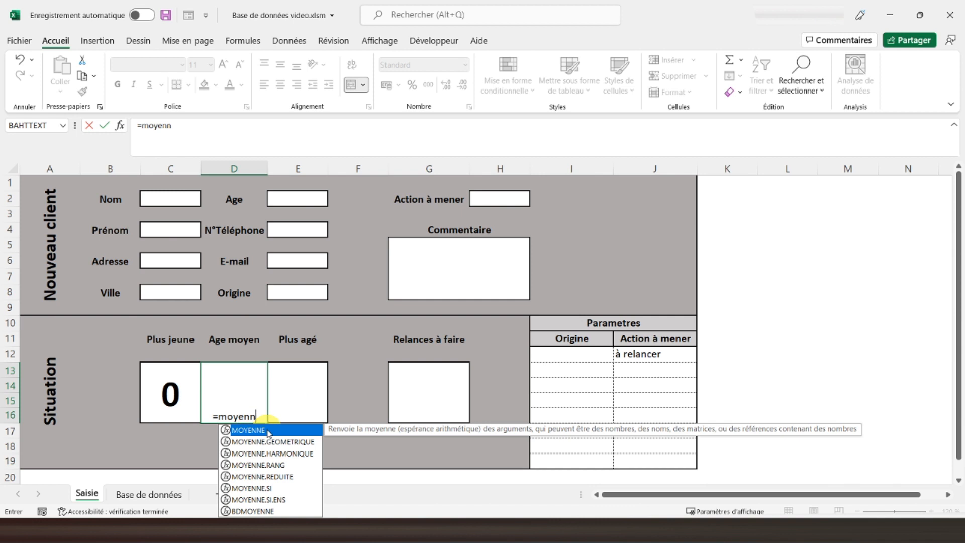
key(Tab)
click(134, 495)
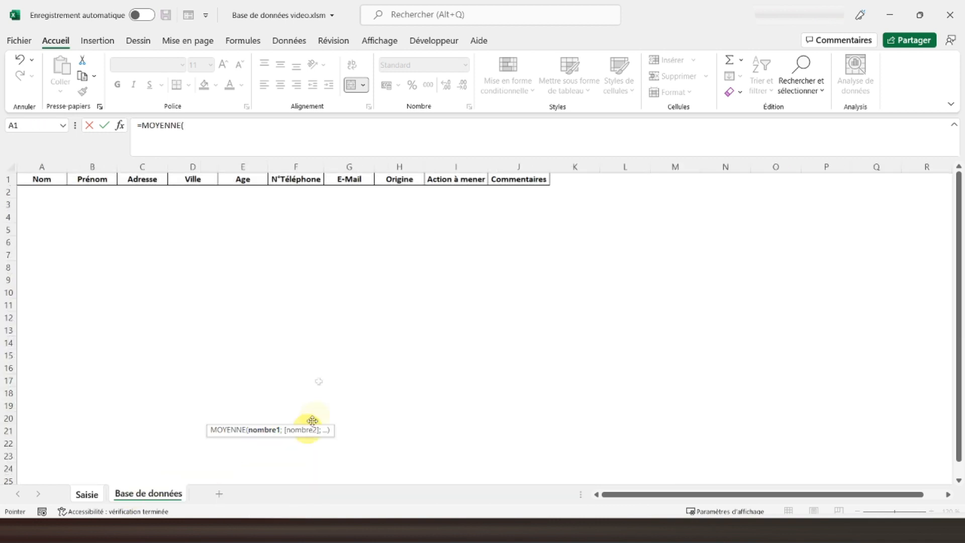
click(244, 168)
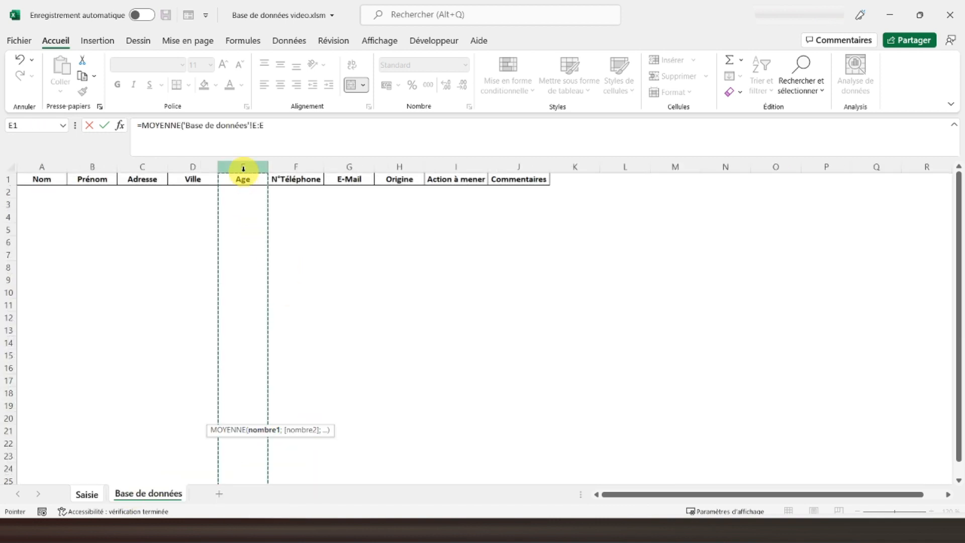
key(Return)
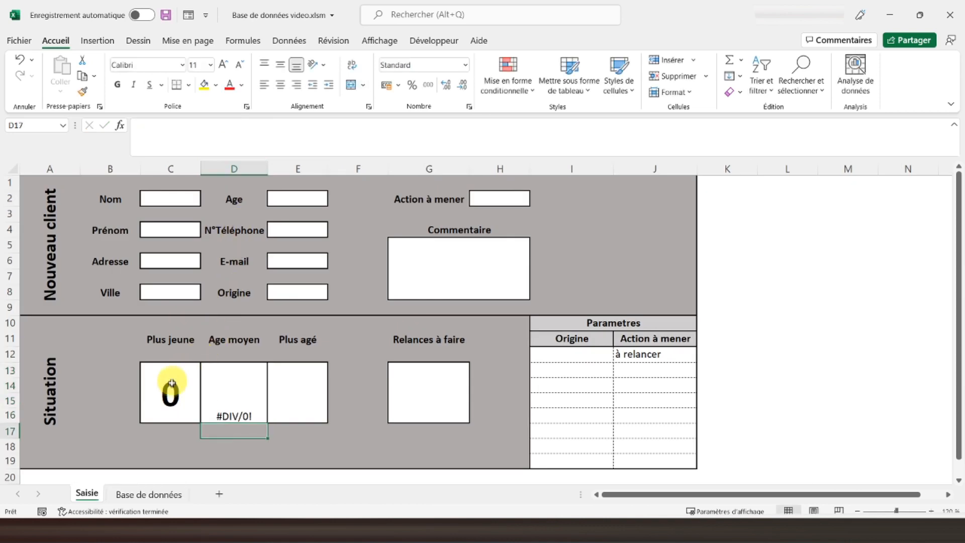
Copy the formatting of the Plus jeune result cell C13 onto the Age moyen cell D13
click(171, 383)
click(83, 91)
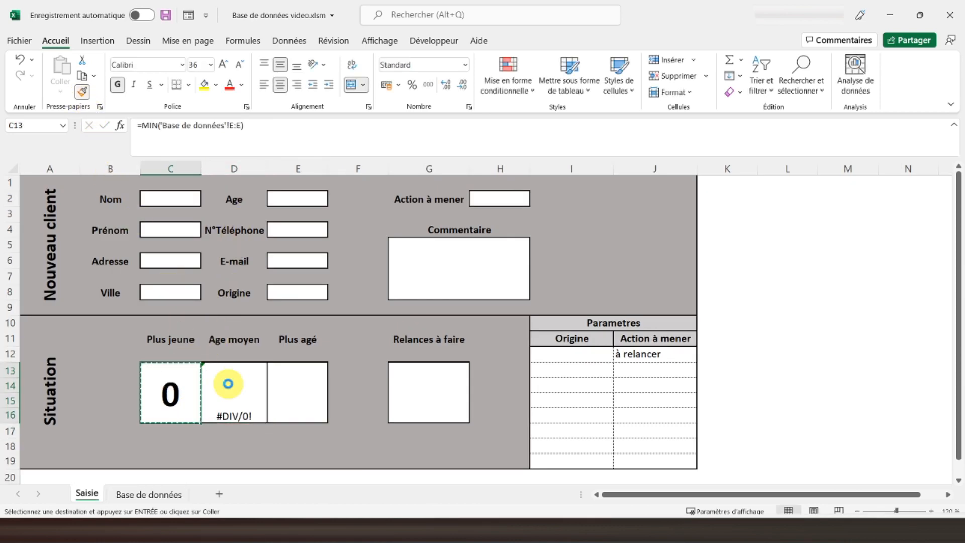
click(229, 384)
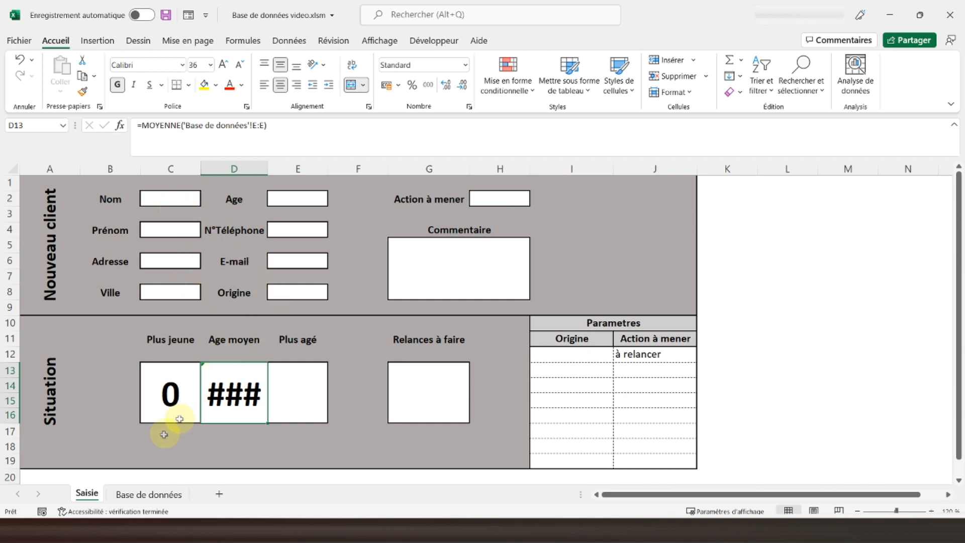
Wrap the Age moyen formula in D13 in SIERREUR with 0 as the error value: =SIERREUR(MOYENNE('Base de données'!E:E);0)
click(150, 495)
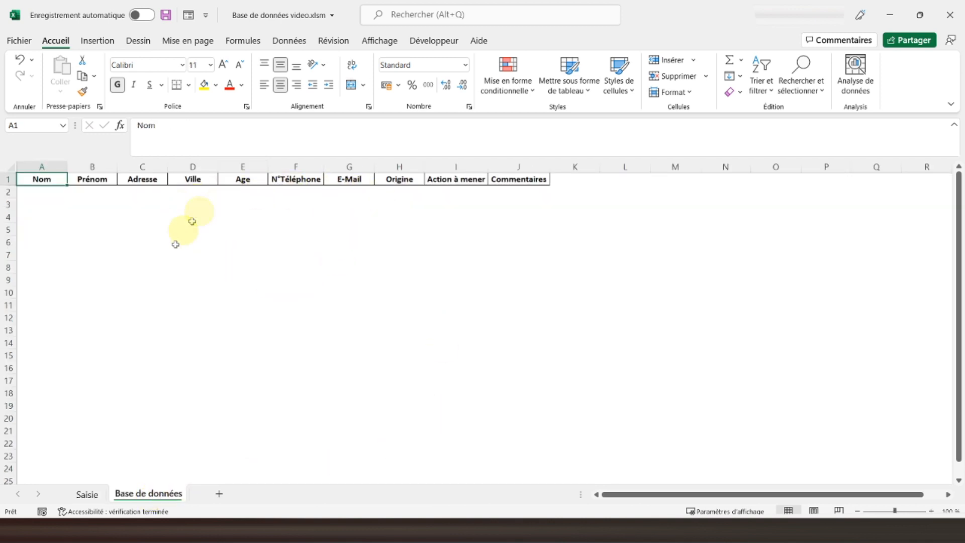
click(84, 494)
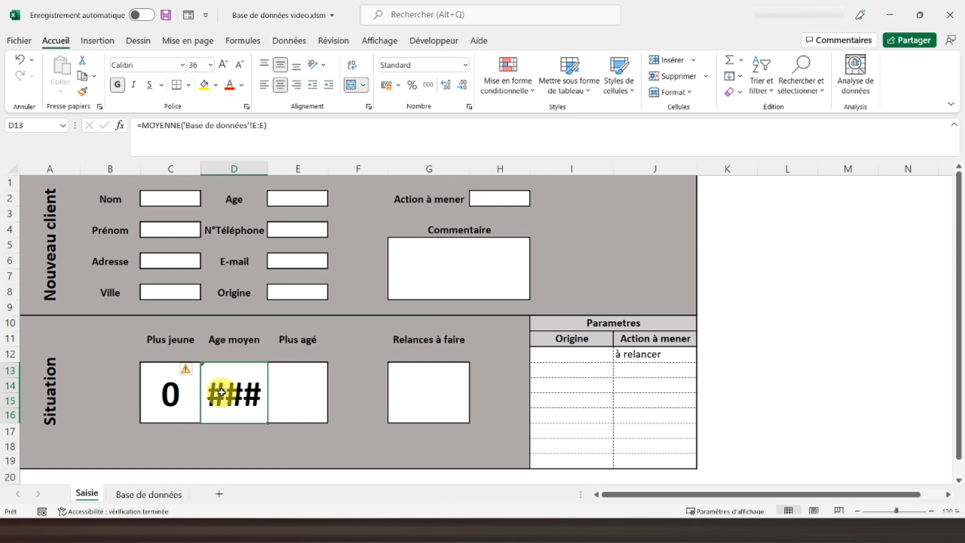
click(144, 127)
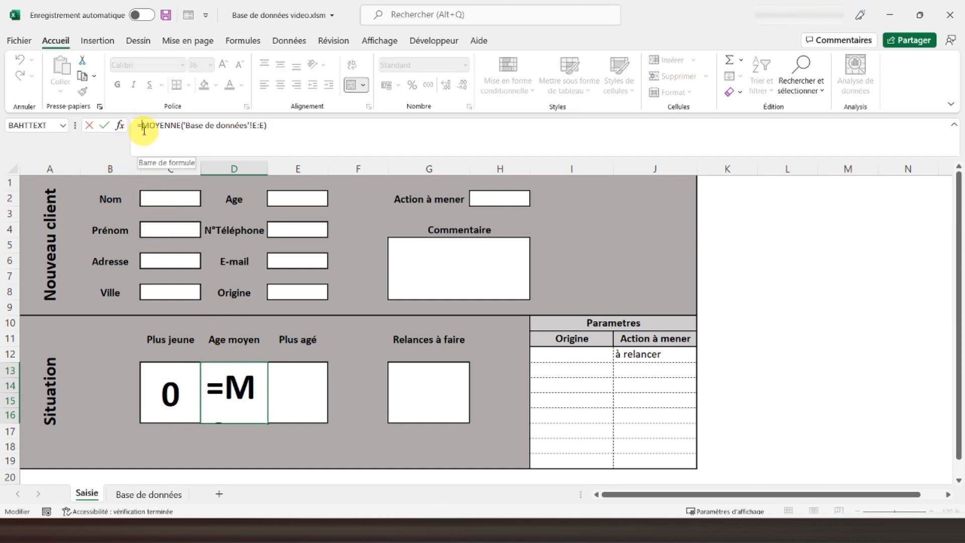
text(sierre)
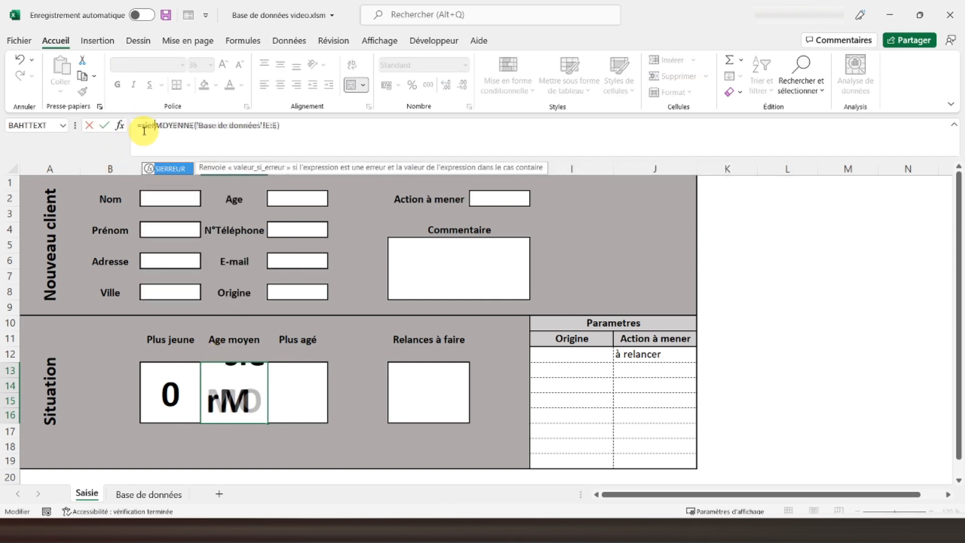
text(ur()
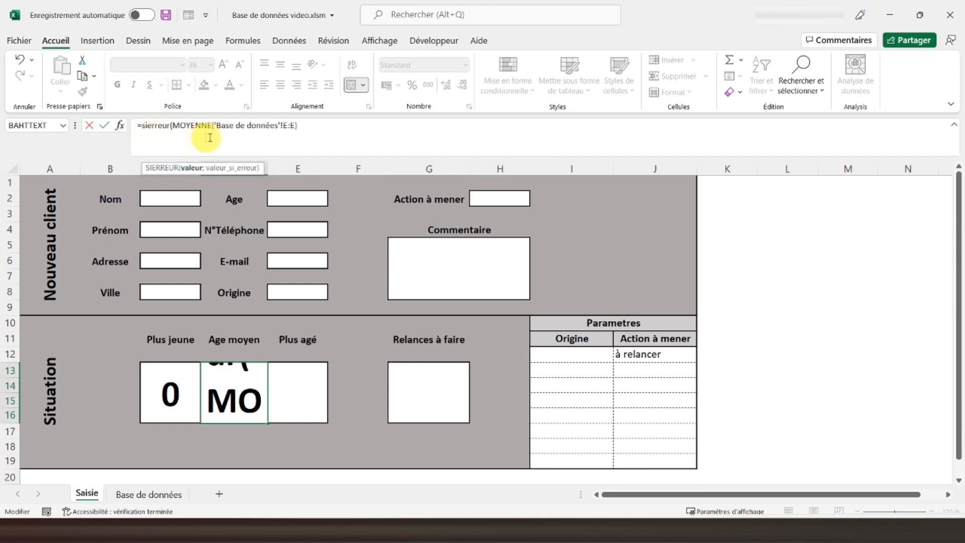
click(300, 126)
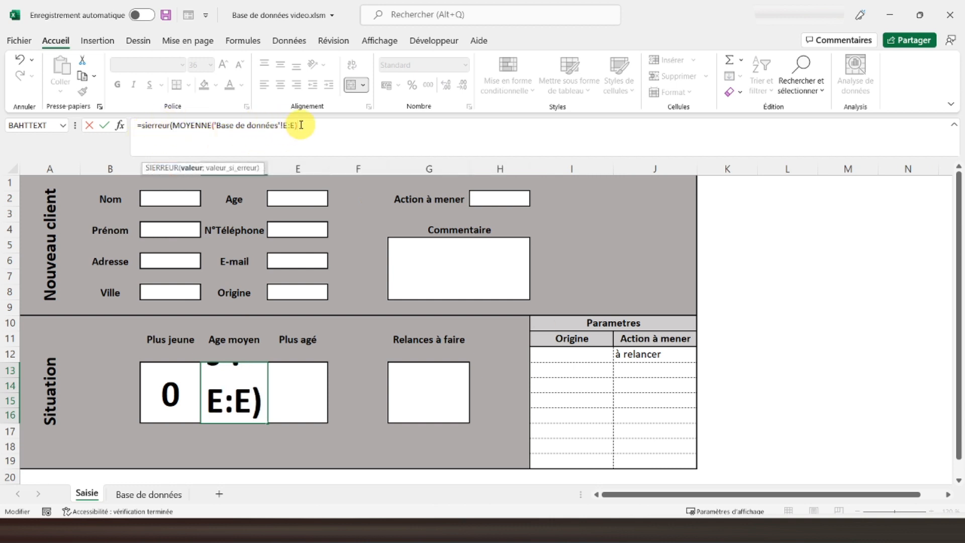
text(;)
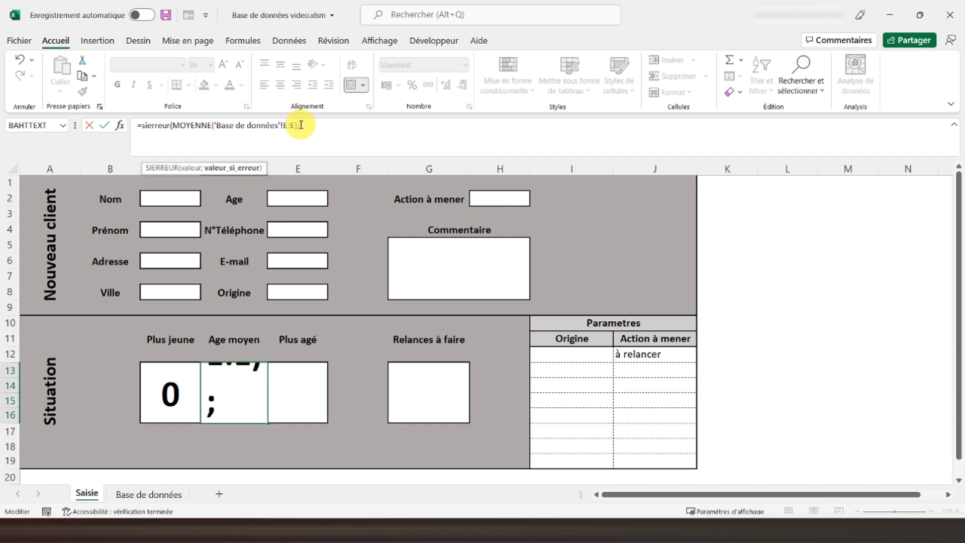
text(0))
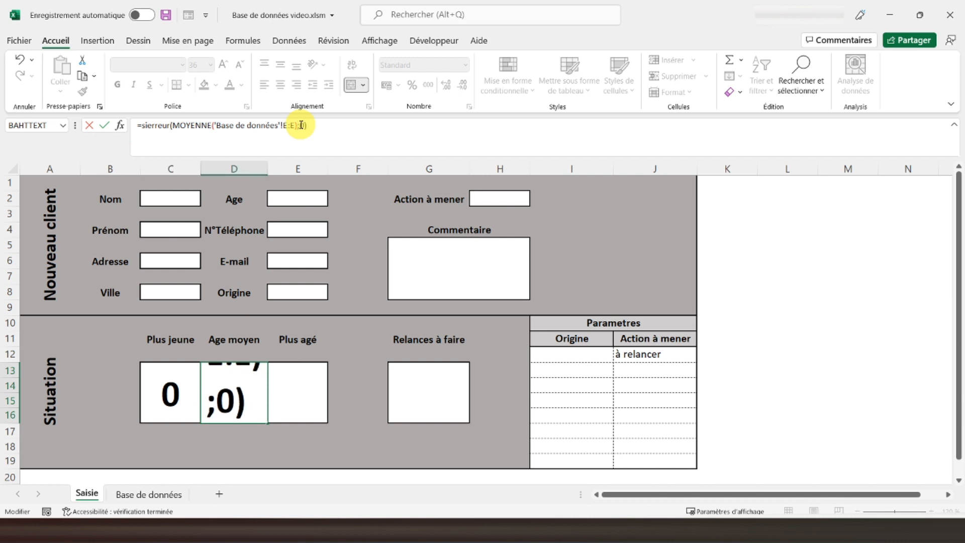
key(Return)
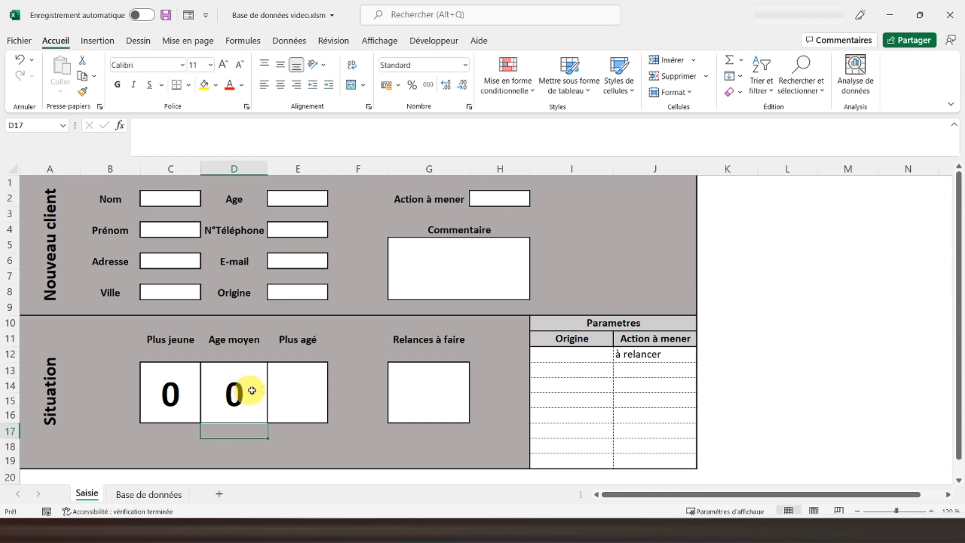
Enter the formula =MAX('Base de données'!E:E) in the Plus agé result cell E13 of the Saisie sheet
click(279, 391)
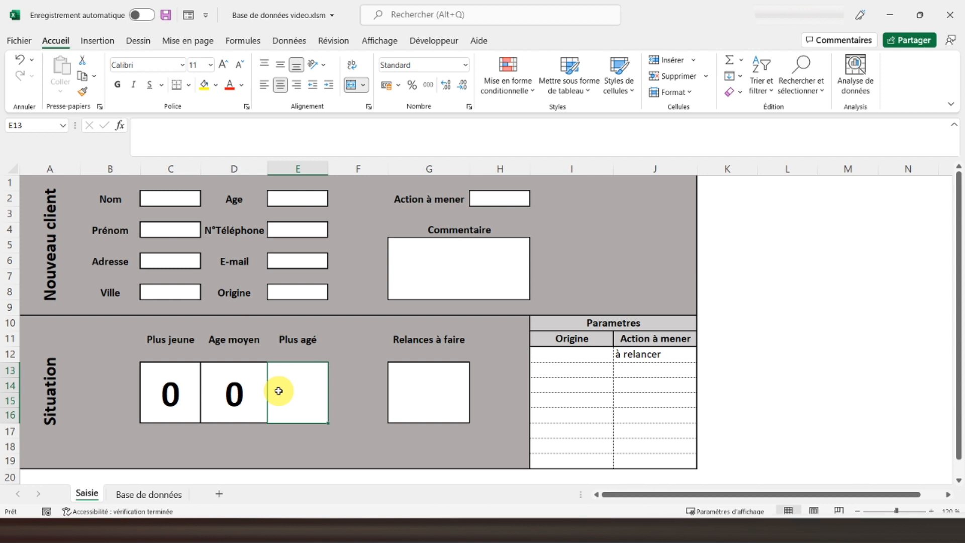
text(=)
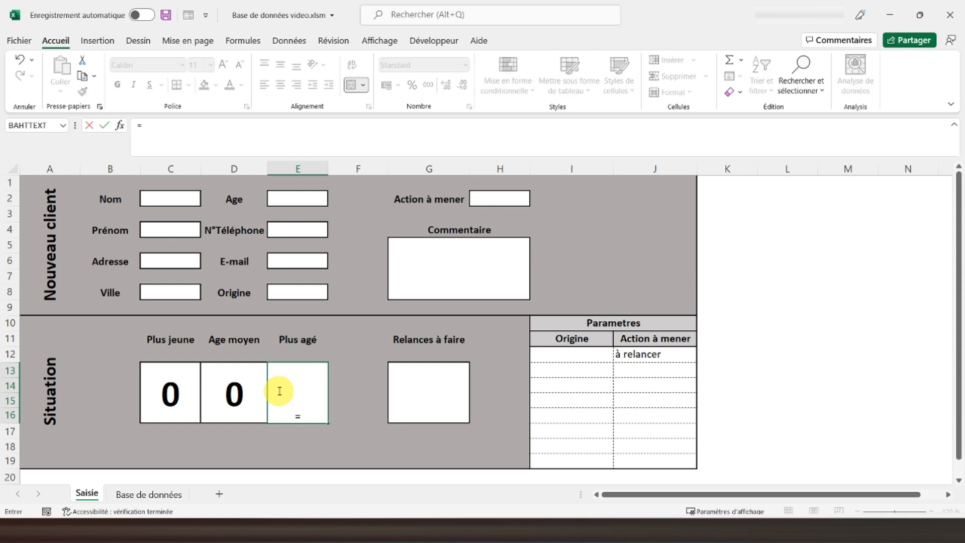
text(max()
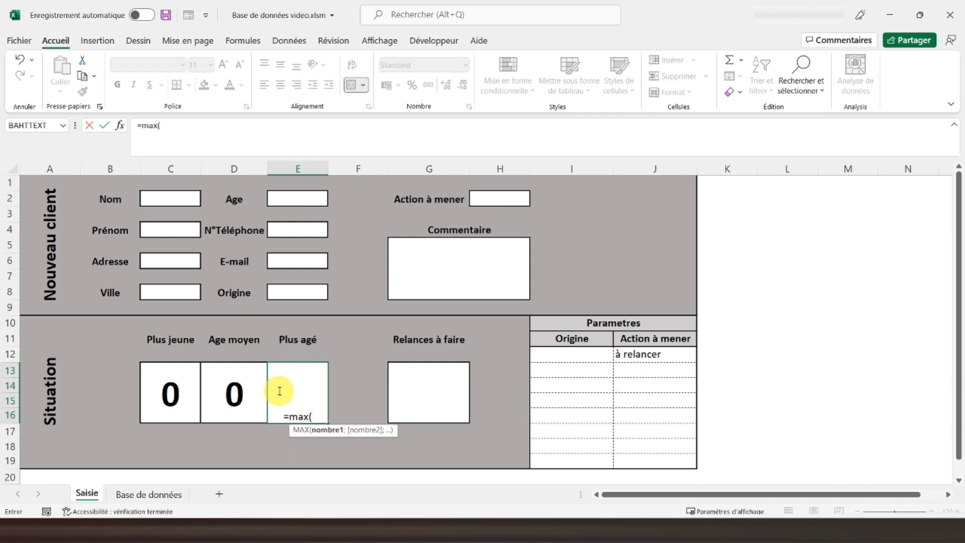
click(146, 494)
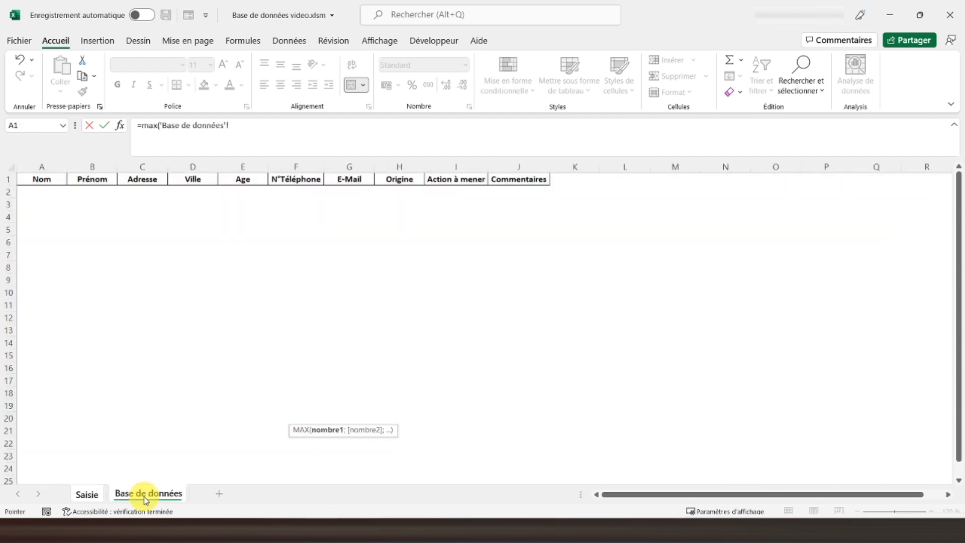
click(247, 165)
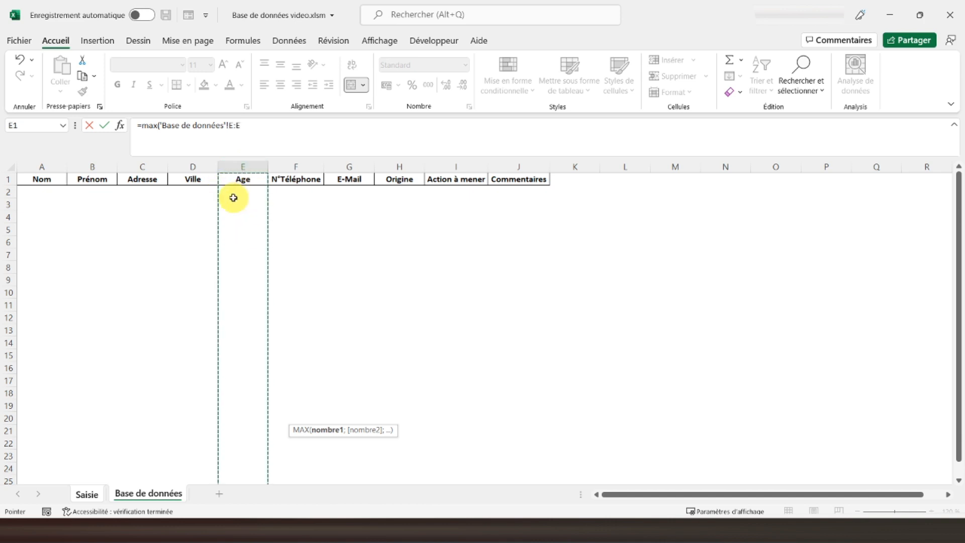
text())
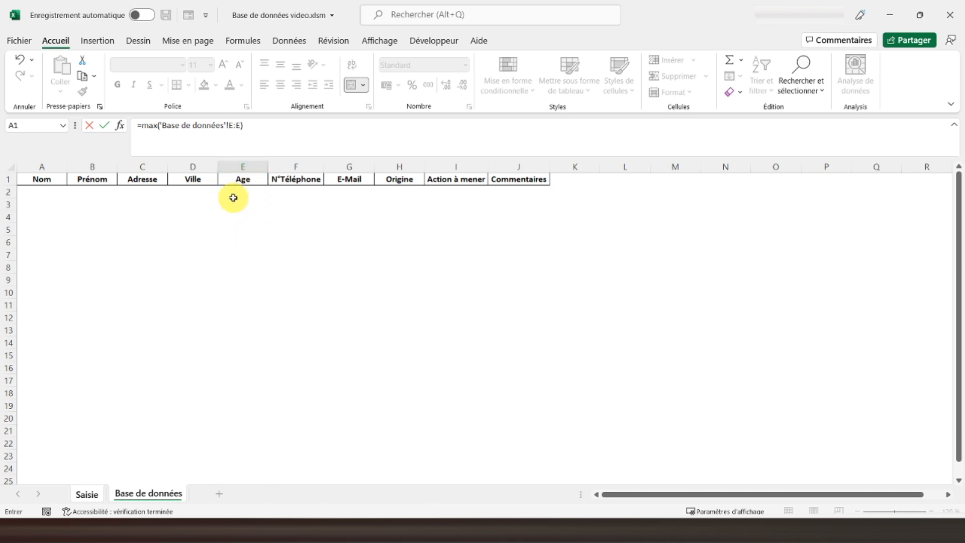
key(Return)
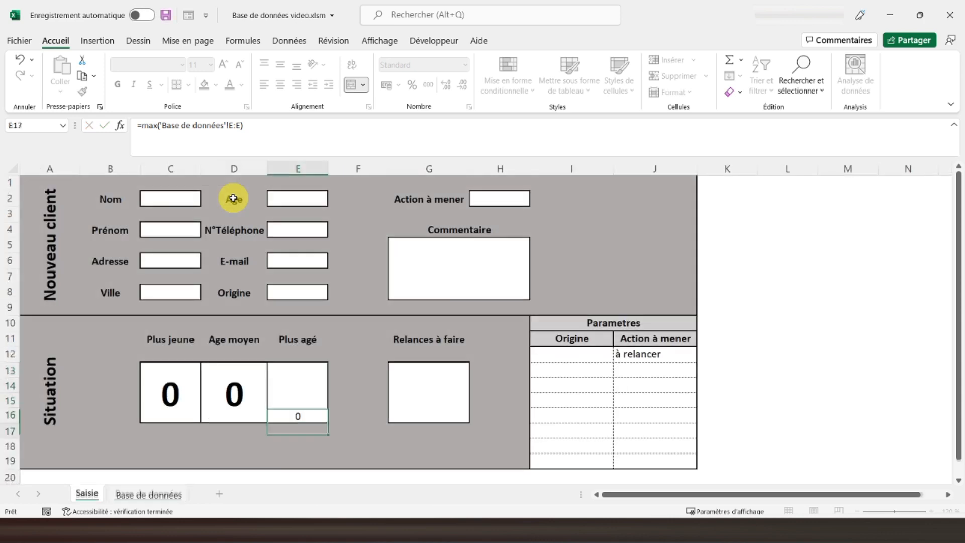
Copy the formatting of the Plus jeune result cell C13 onto the Plus agé cell E13
click(224, 389)
click(199, 384)
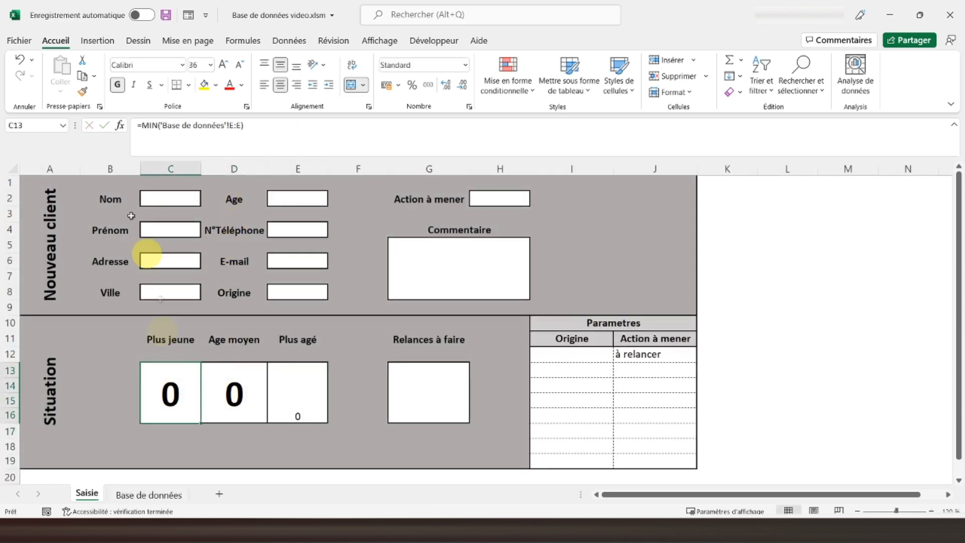
click(82, 91)
click(295, 391)
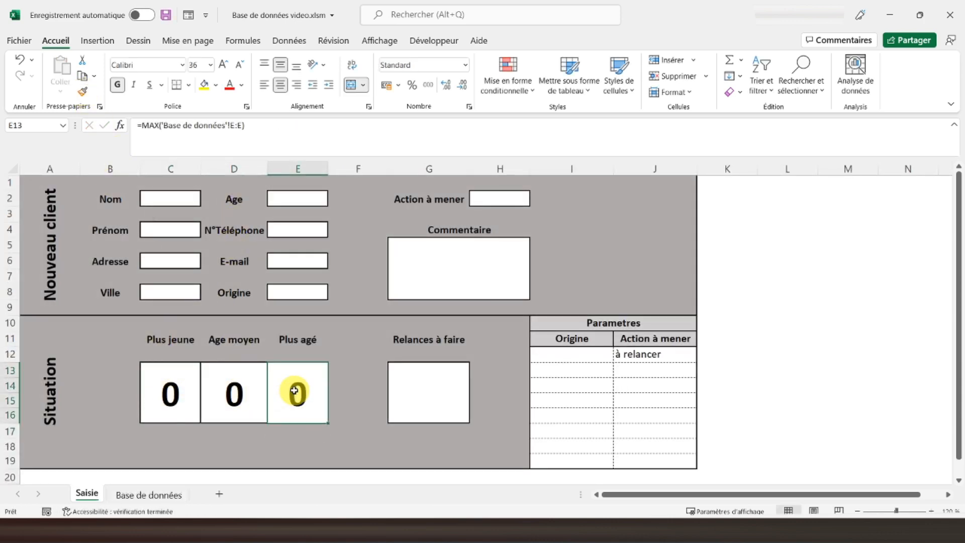
Enter the formula =NB.SI('Base de données'!I:I;"à relancer") in the Relances à faire result cell G13 of the Saisie sheet
click(448, 397)
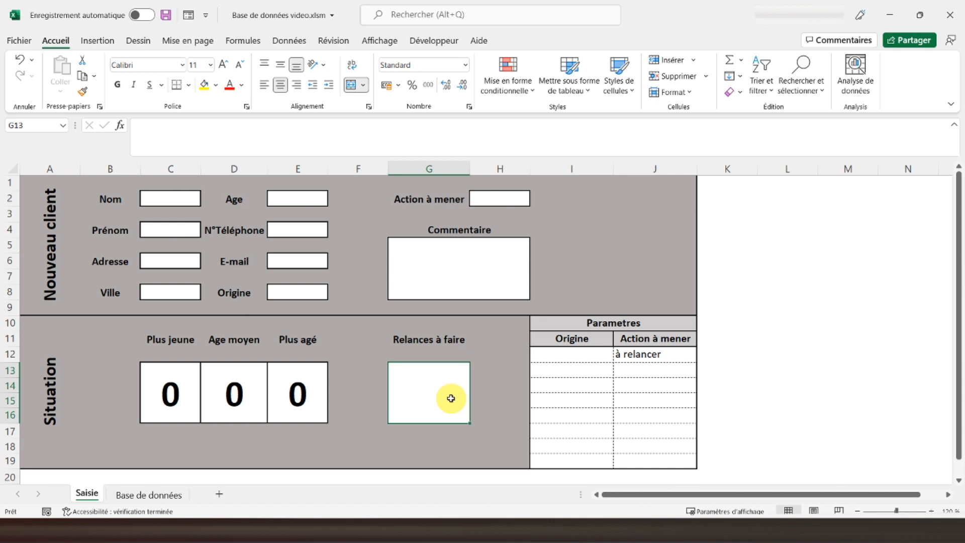
text(=nb)
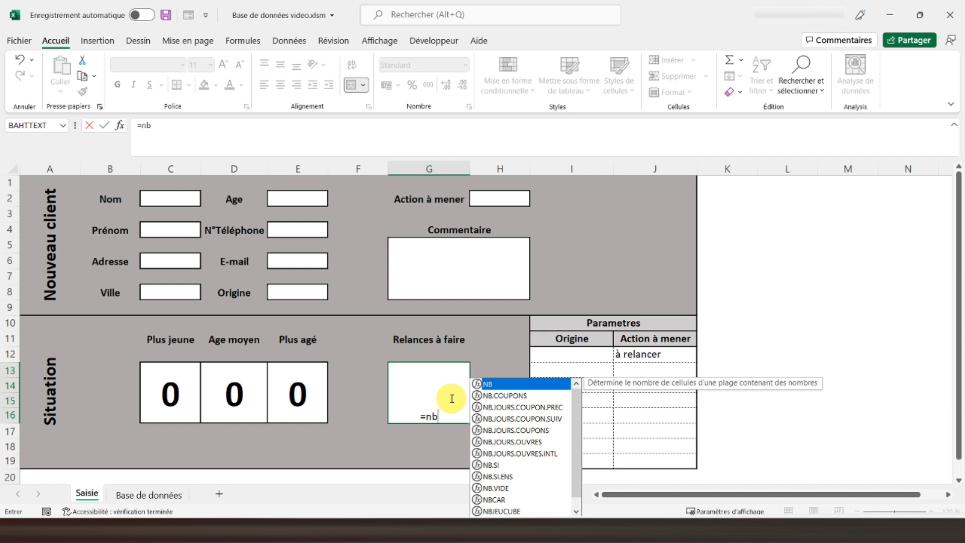
text(.s)
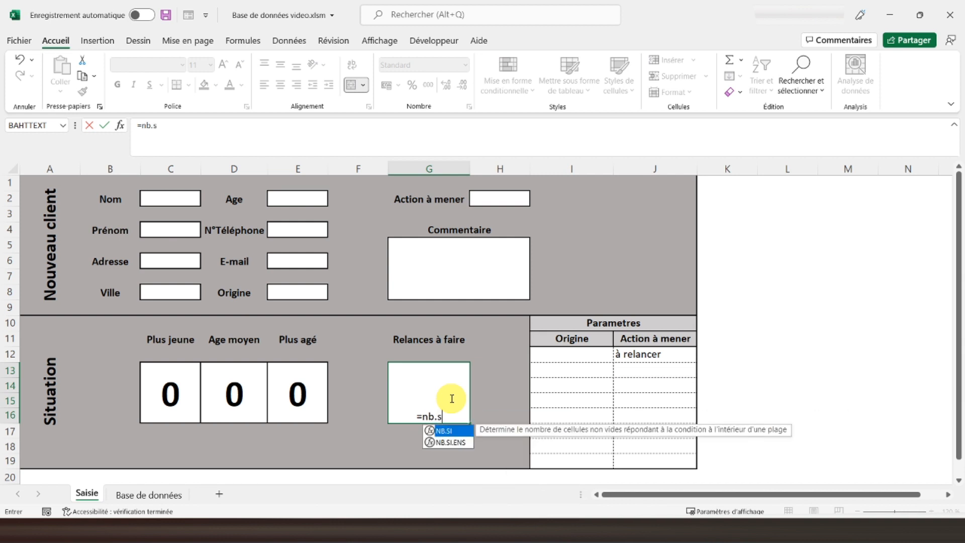
text(i()
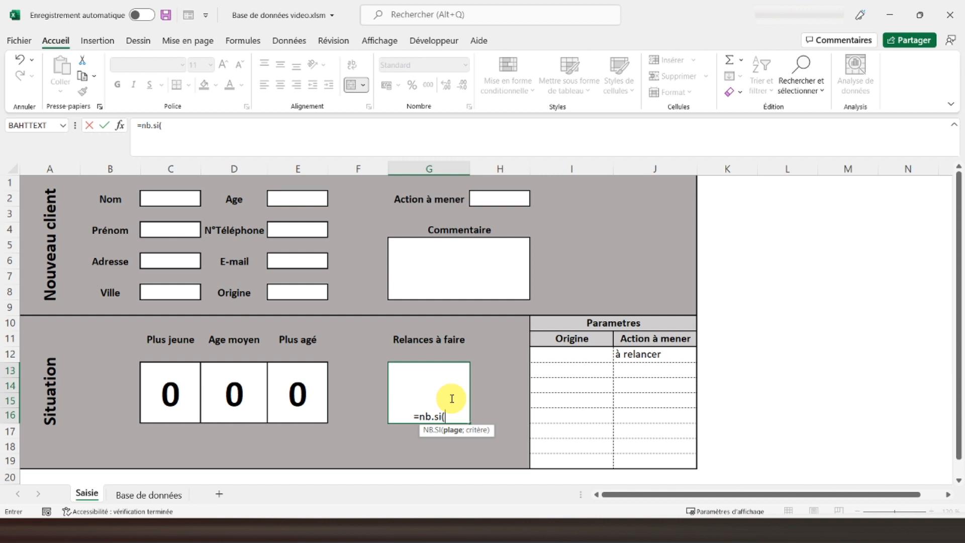
click(127, 495)
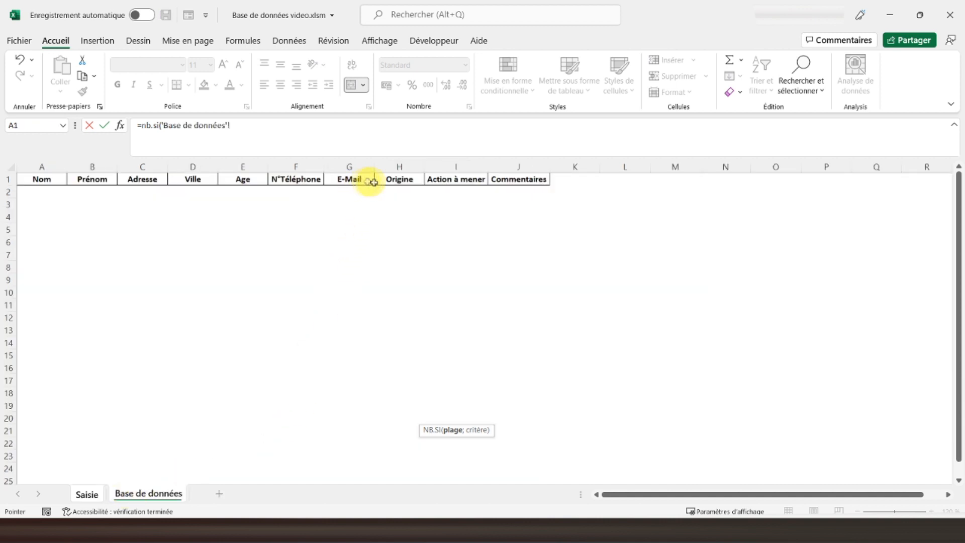
click(438, 167)
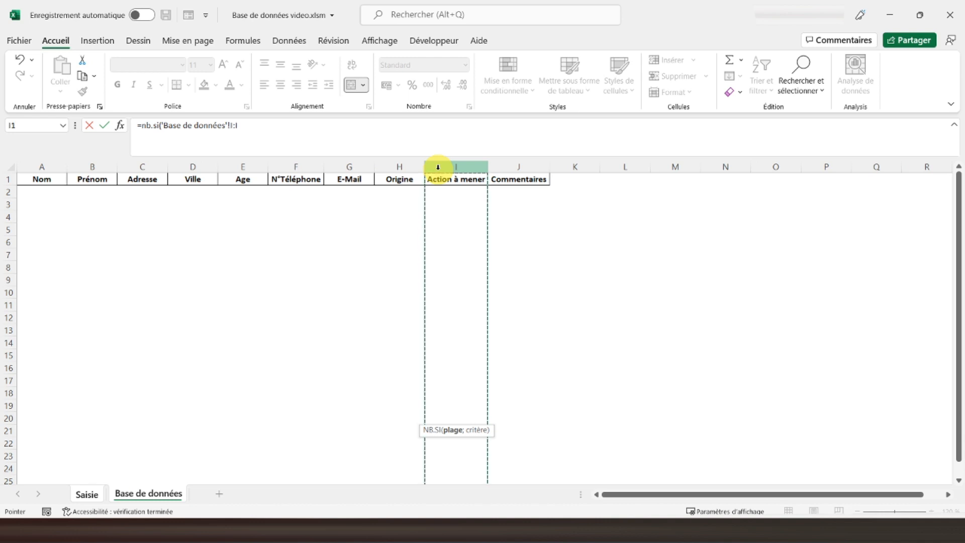
text(;)
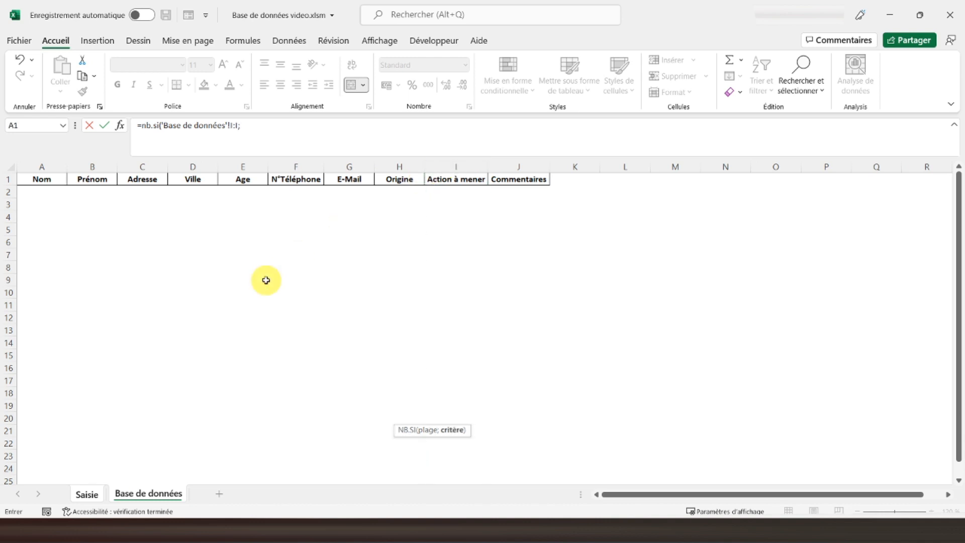
click(87, 493)
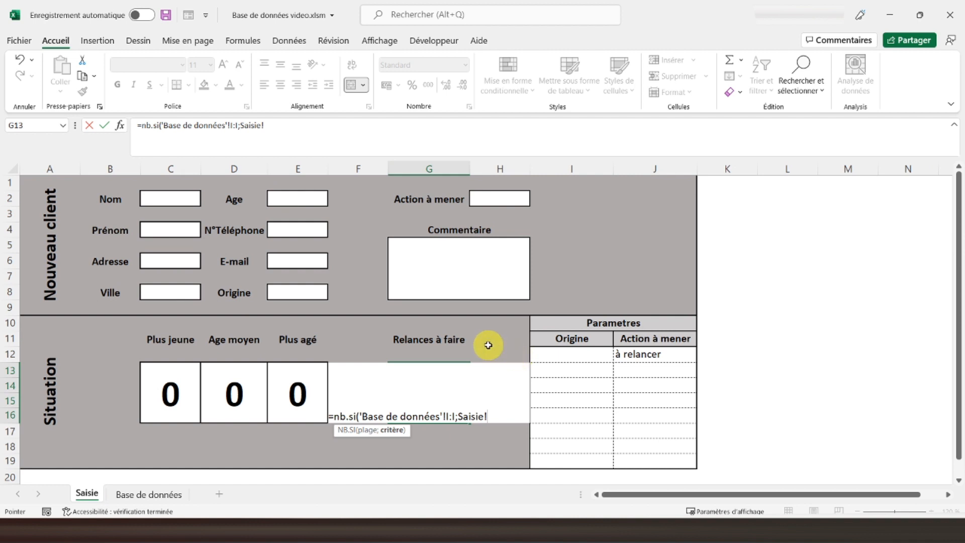
key(BackSpace)
key(BackSpace)
key(BackSpace)
key(BackSpace)
key(BackSpace)
key(BackSpace)
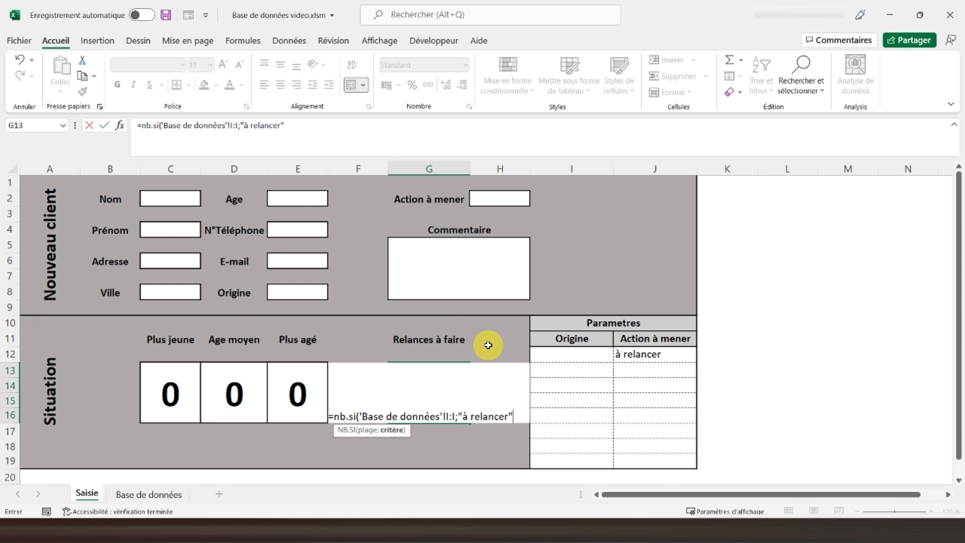
text())
key(Return)
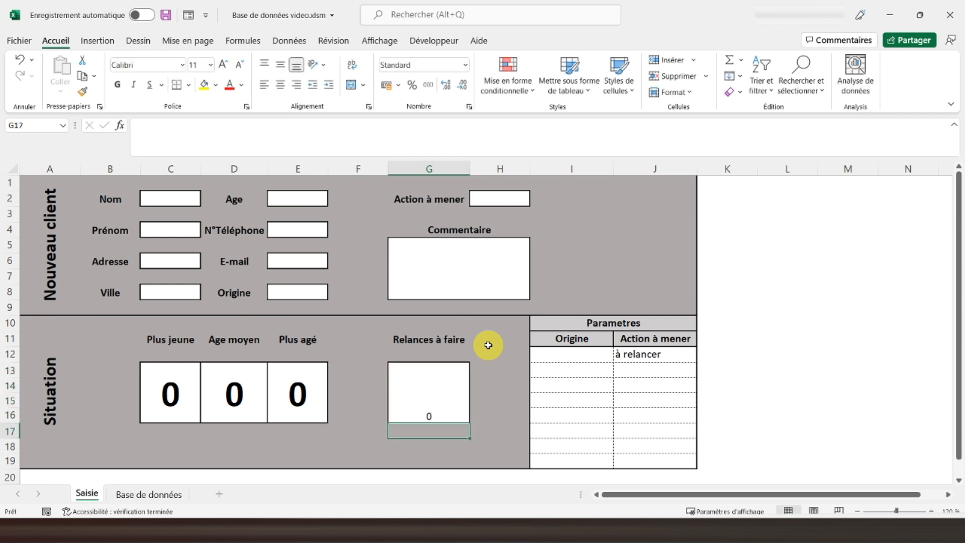
Copy the formatting of the Plus agé result cell E13 onto the Relances à faire cell G13
click(404, 393)
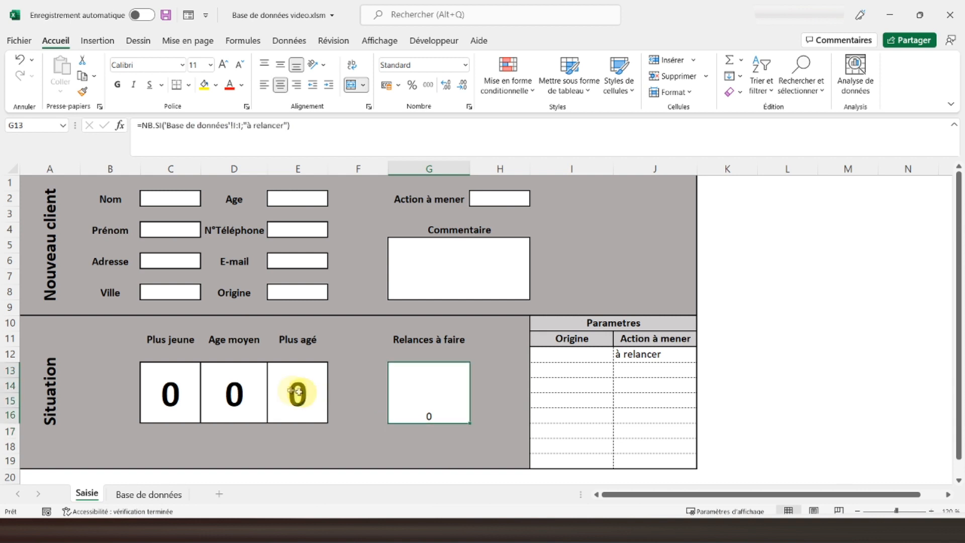
click(301, 392)
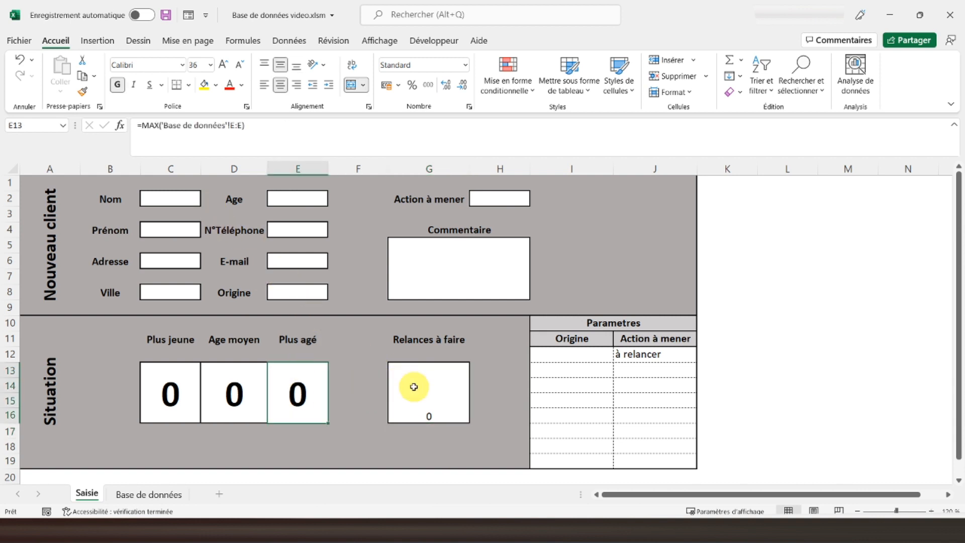
click(82, 91)
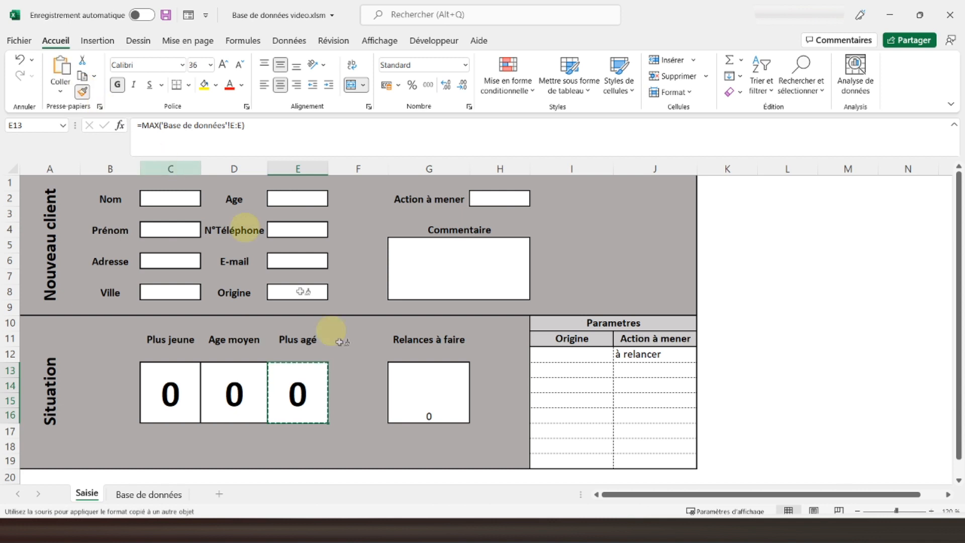
click(444, 389)
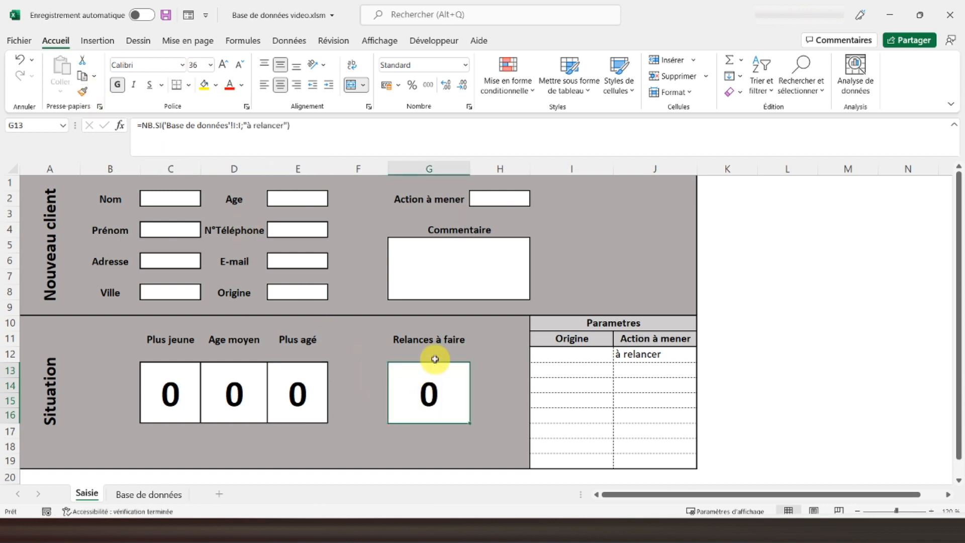
Enter the test value "à relancer" in Action à mener cell I2 of Base de données and check the Relances à faire indicator on Saisie
click(143, 496)
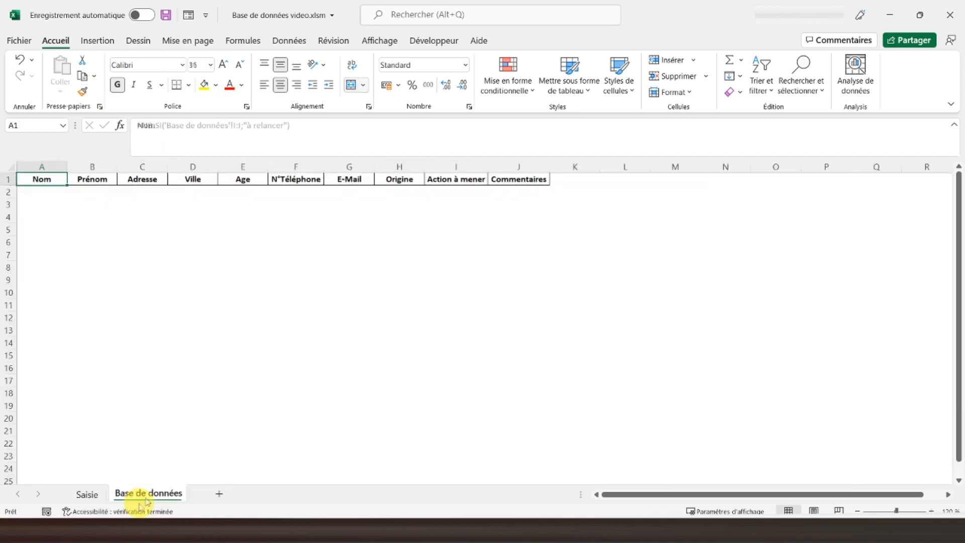
click(501, 193)
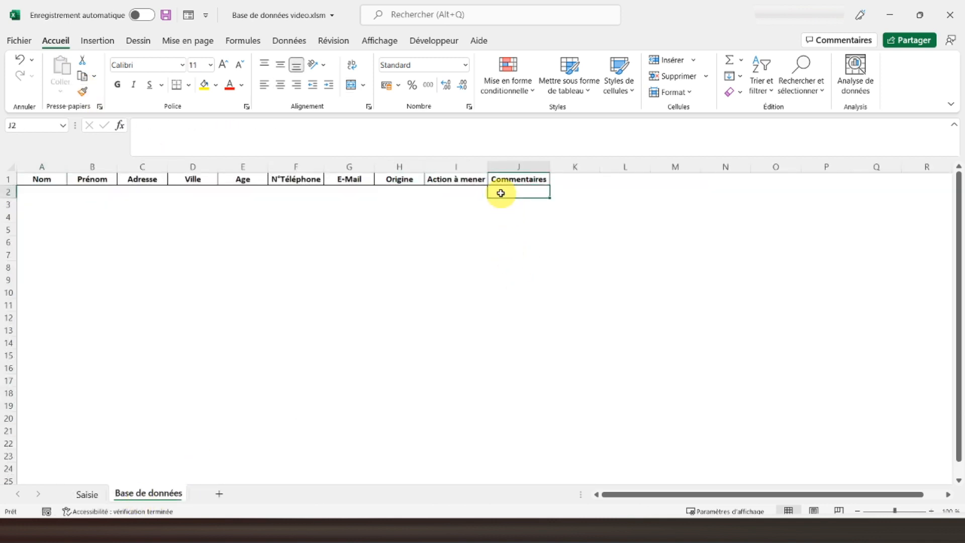
click(440, 191)
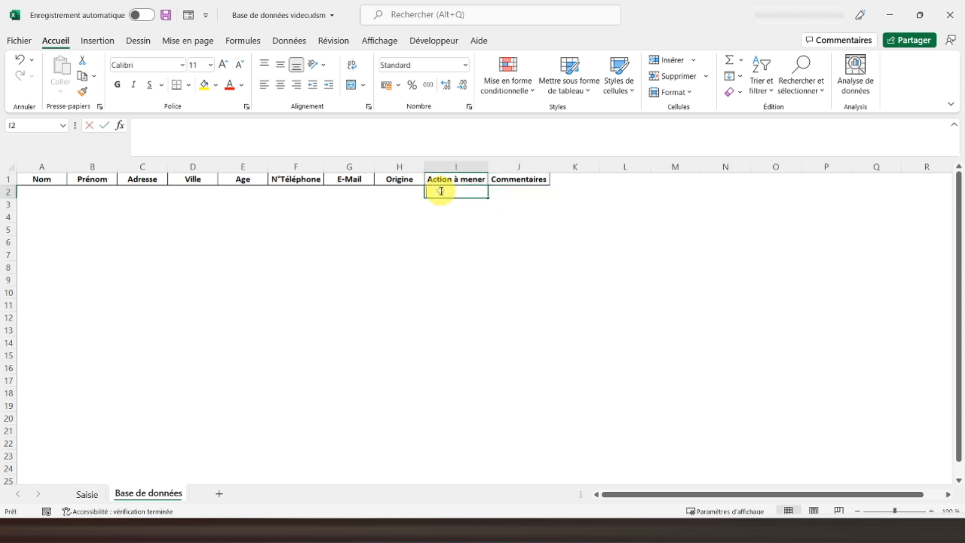
text(à relancer)
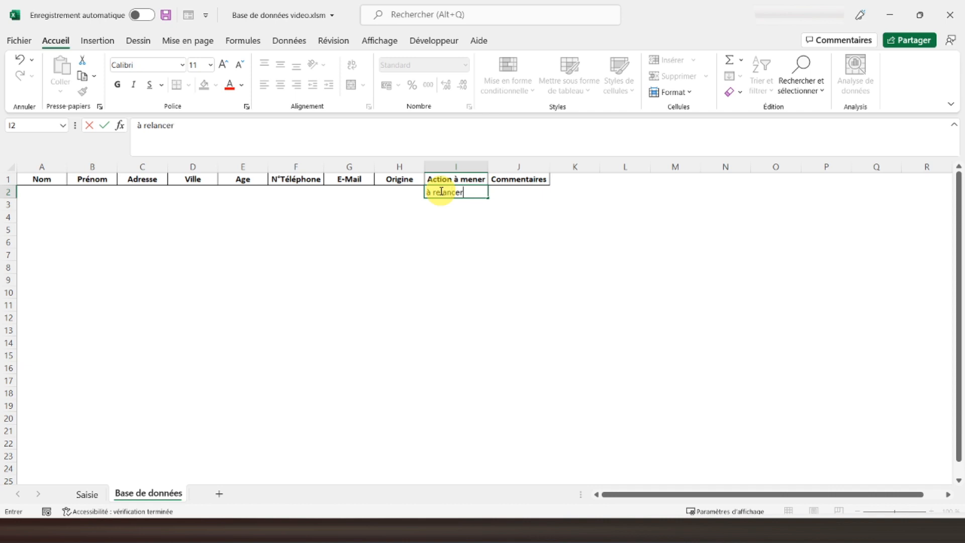
key(Return)
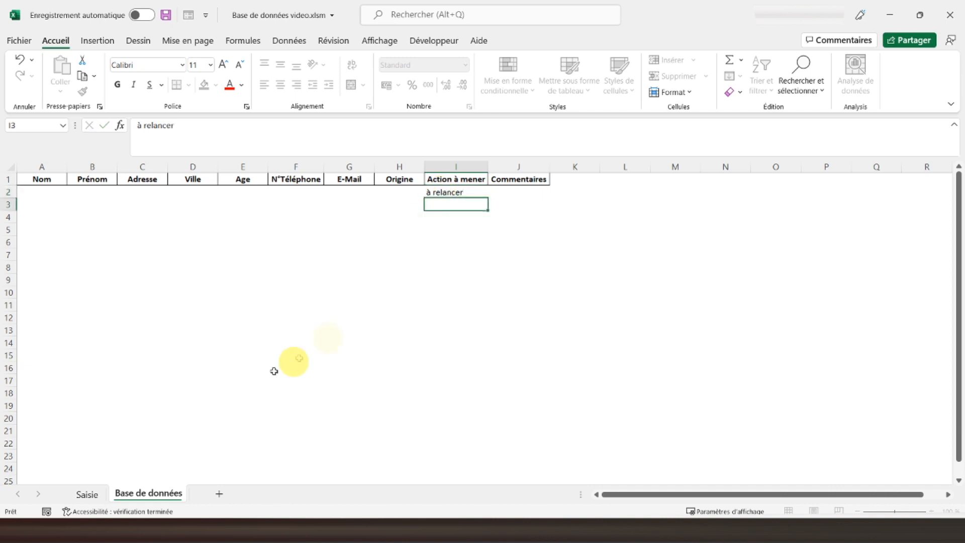
click(86, 493)
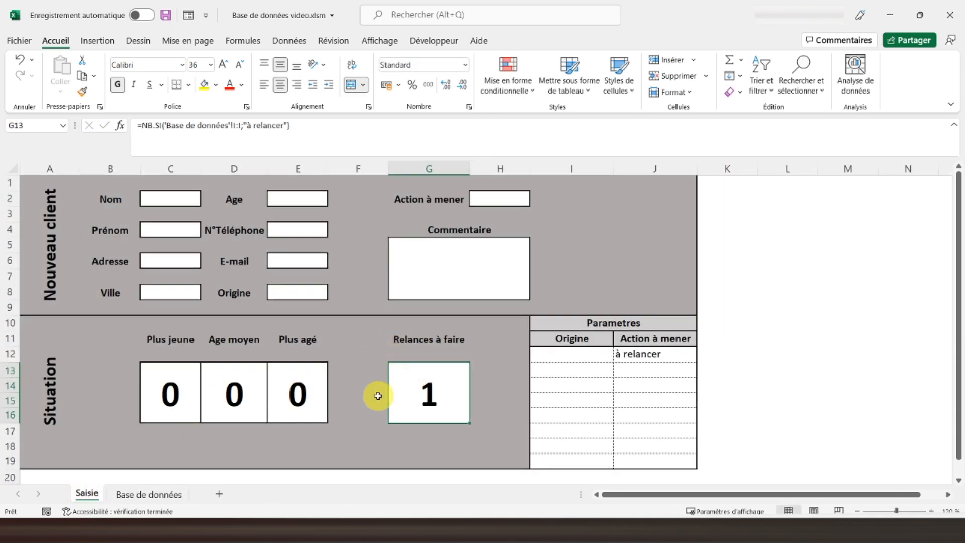
Enter test ages 15 and 20 in E2 and E3 of Base de données and check the three age indicators on Saisie
click(153, 495)
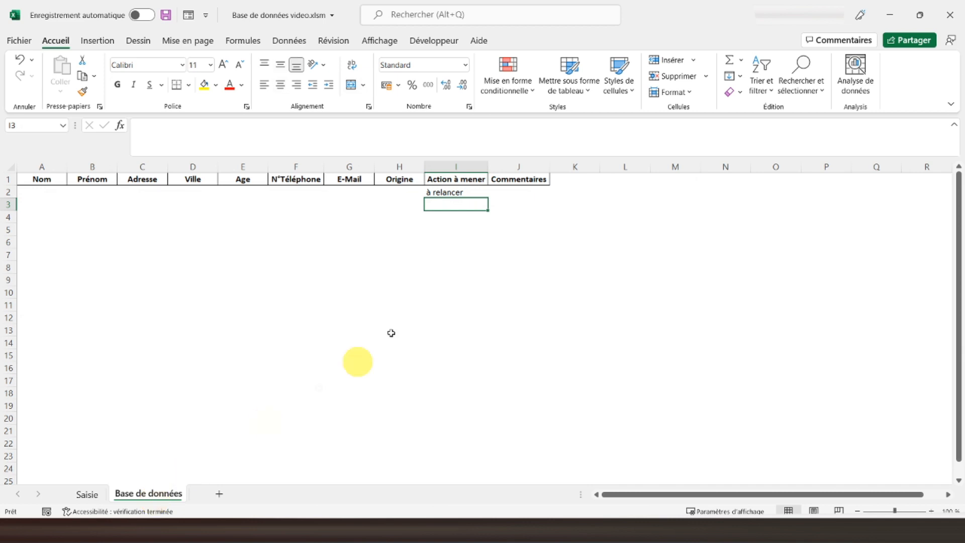
click(233, 194)
text(15)
key(Return)
text(20)
key(Return)
click(88, 494)
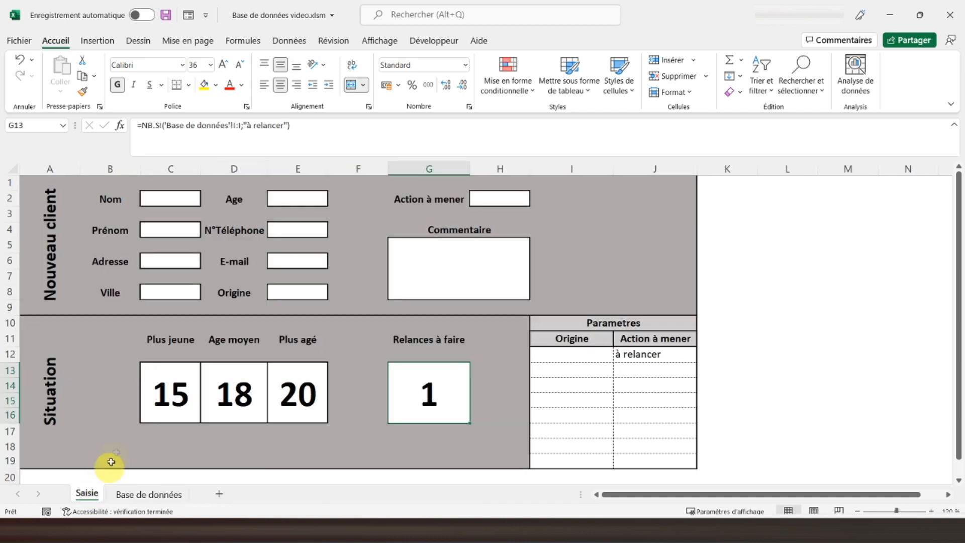
click(164, 382)
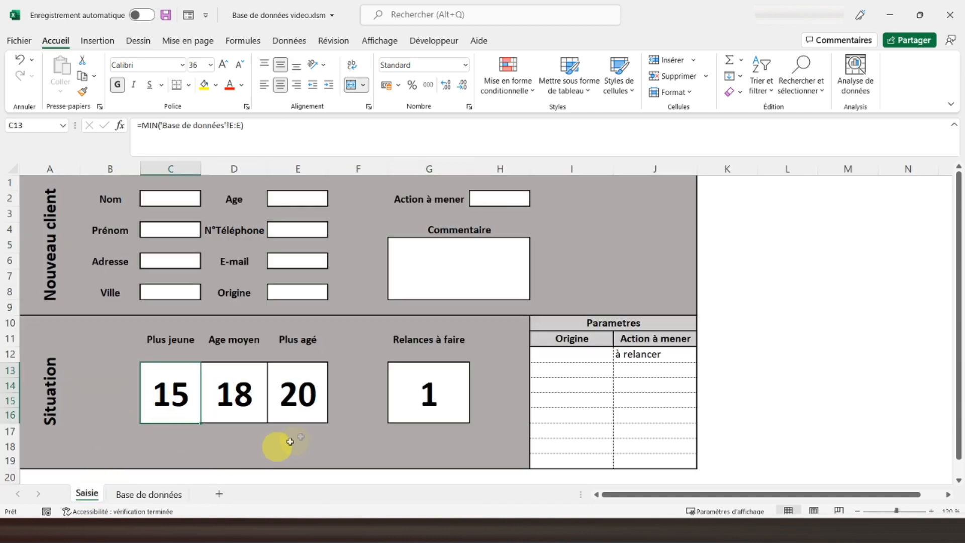
click(293, 388)
click(225, 381)
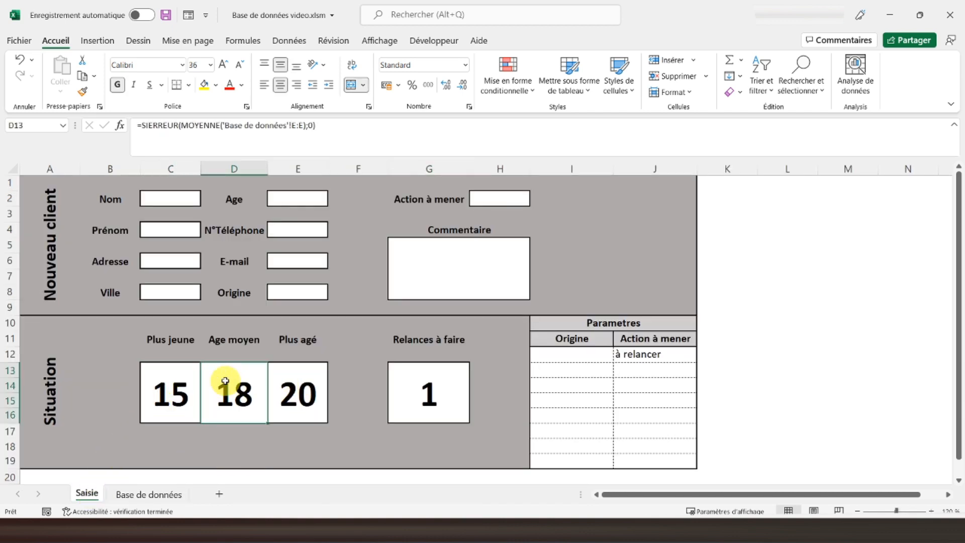
Clear the test data from E2:I3 of the Base de données sheet and return to the Saisie sheet
click(150, 494)
drag(251, 190, 451, 206)
key(Delete)
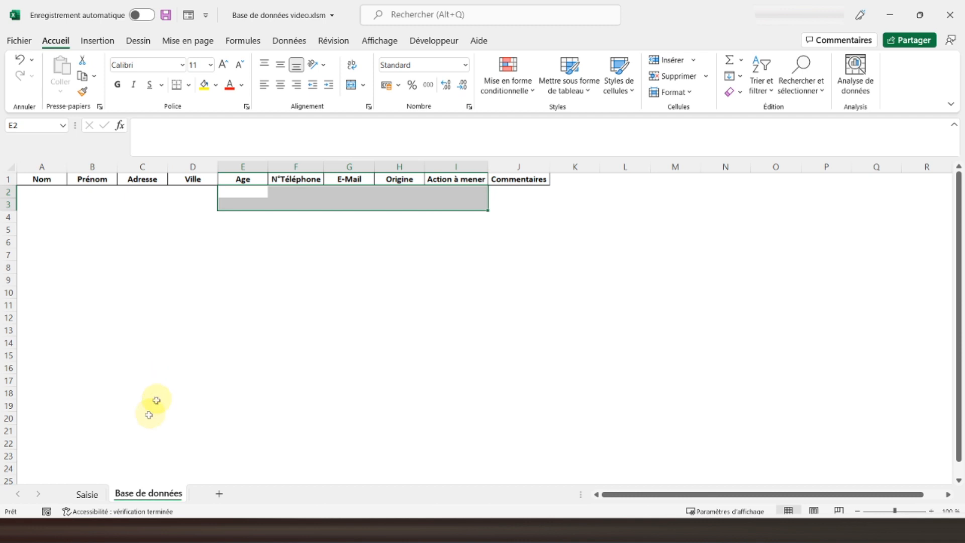
click(86, 492)
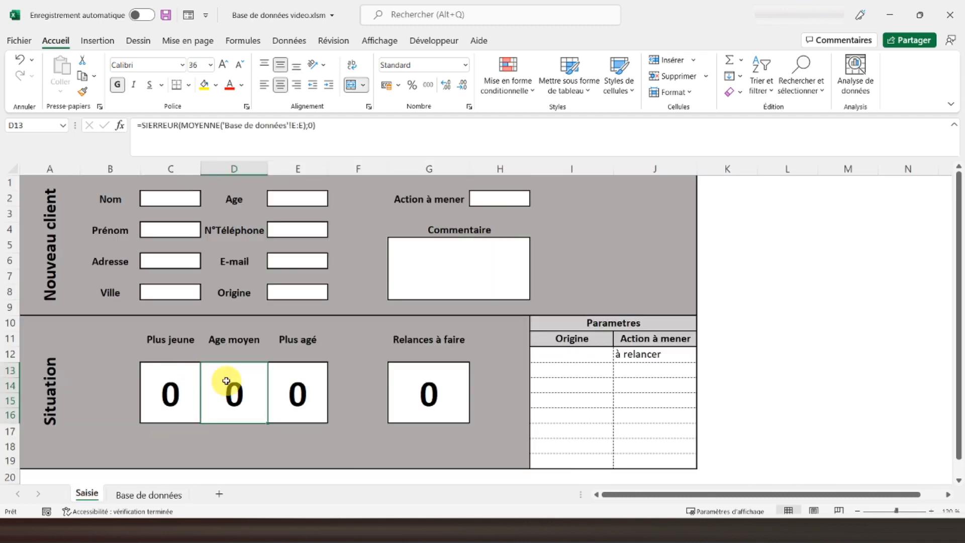
click(40, 188)
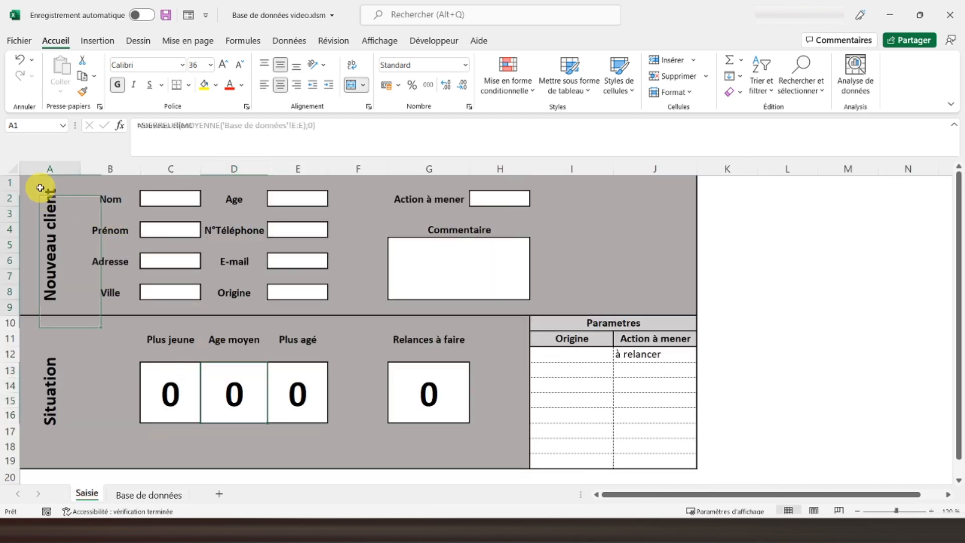
Link the Nom cell A2 of the Base de données sheet to the form's Nom field with the formula =Saisie!C2
click(145, 495)
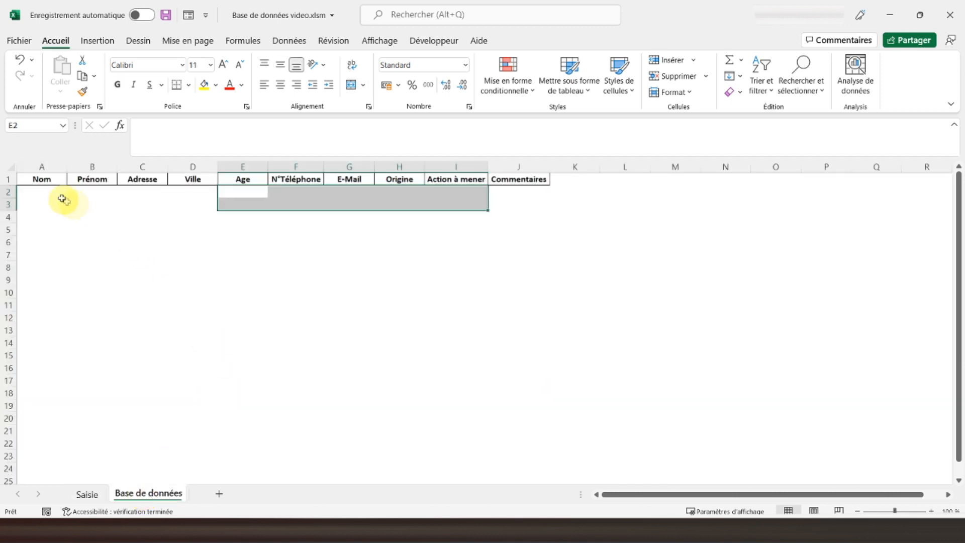
click(39, 190)
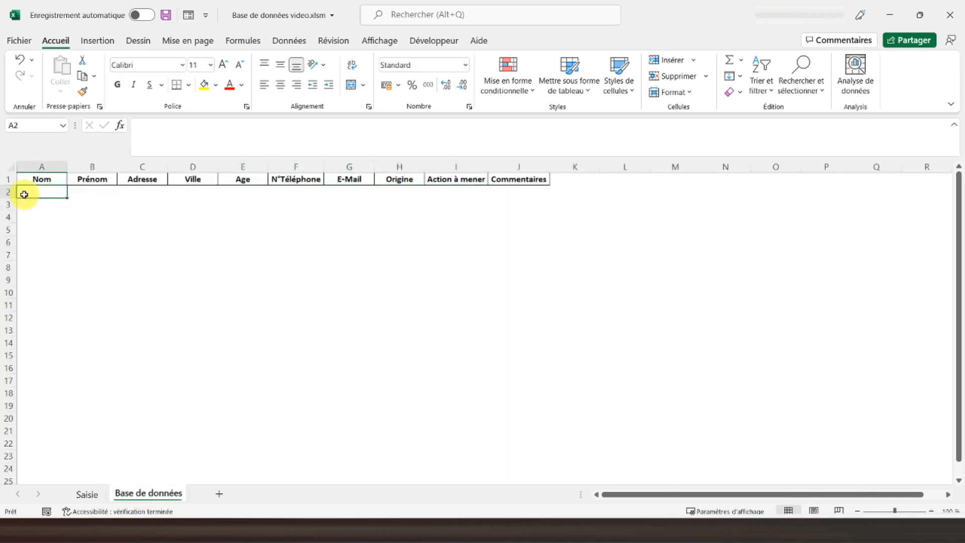
click(87, 496)
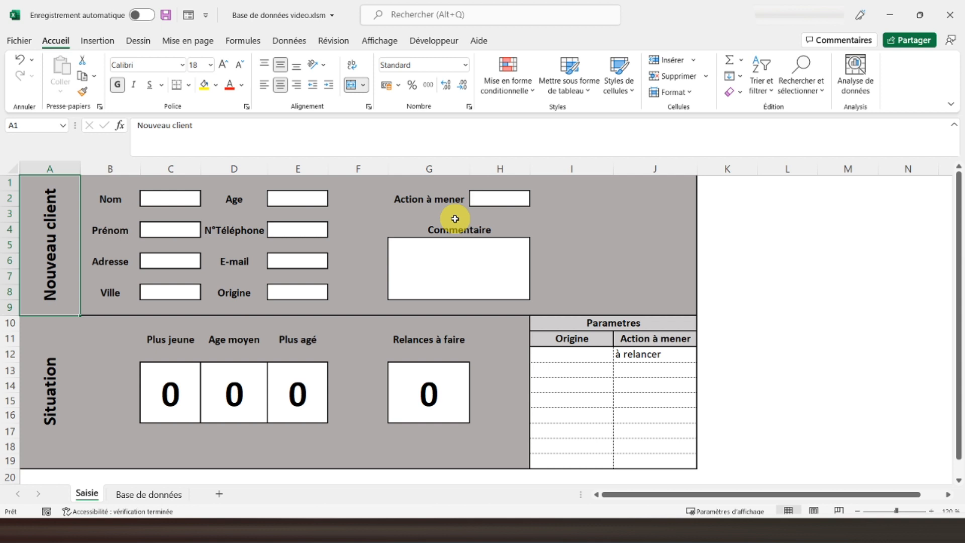
click(134, 495)
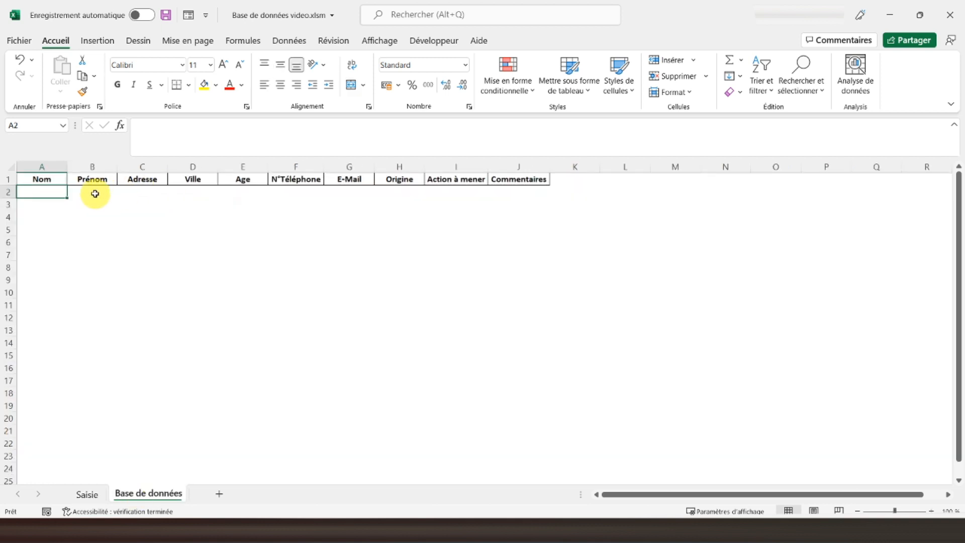
text(=)
click(87, 494)
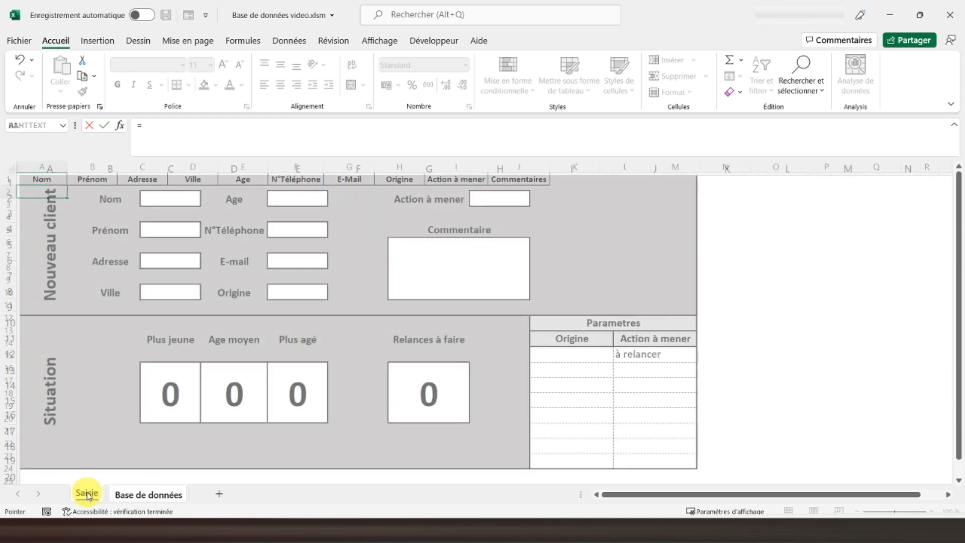
click(179, 197)
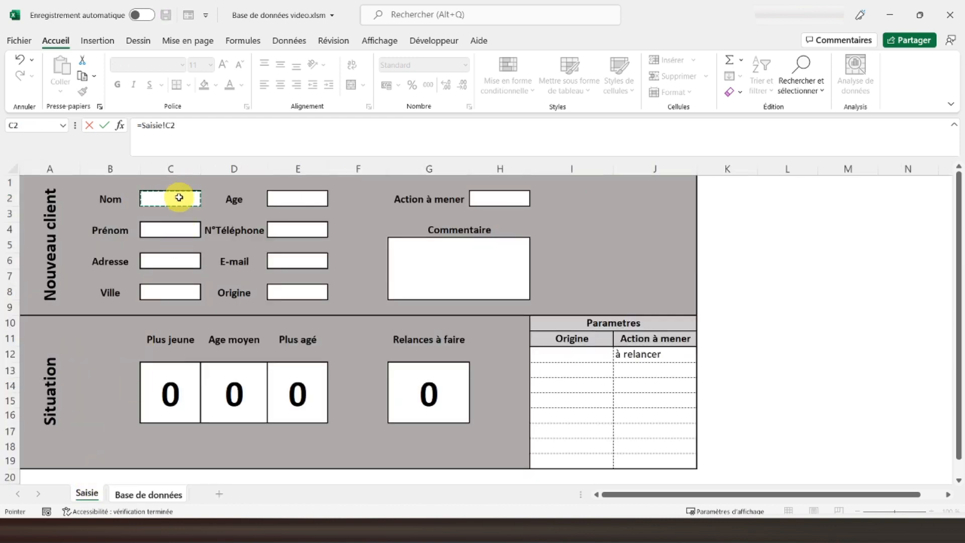
key(Return)
Change the Nom formula in A2 of Base de données to =SI(Saisie!C2="";"";Saisie!C2) so an empty field stays blank
click(57, 190)
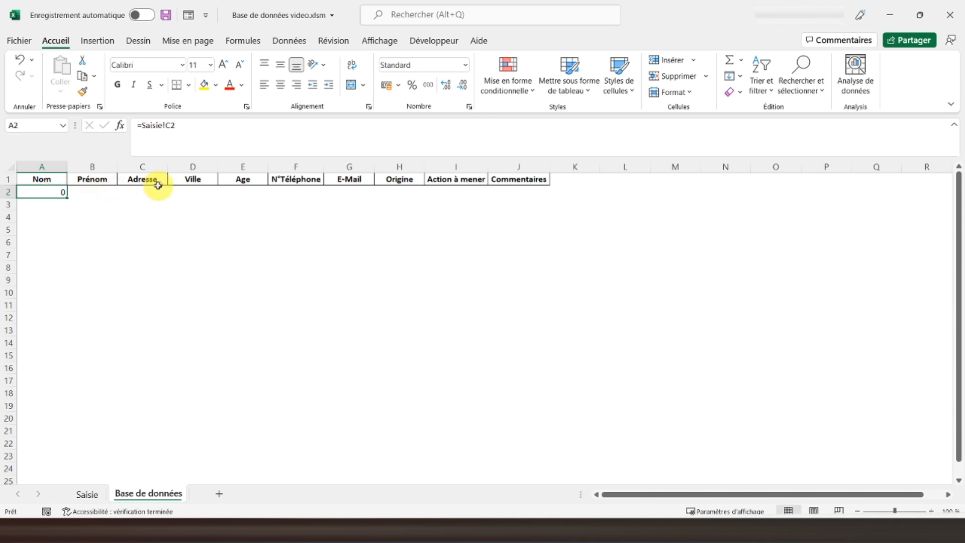
click(145, 126)
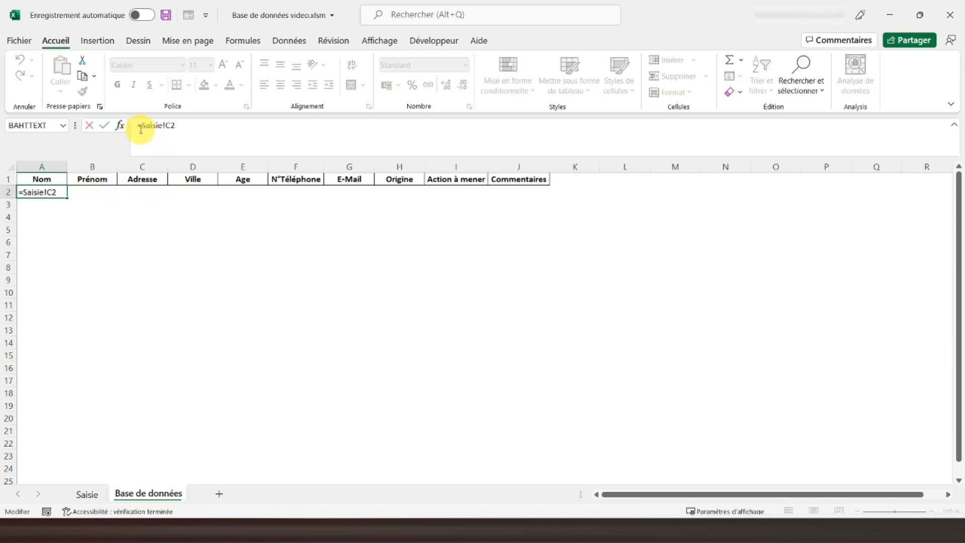
click(142, 124)
text(si)
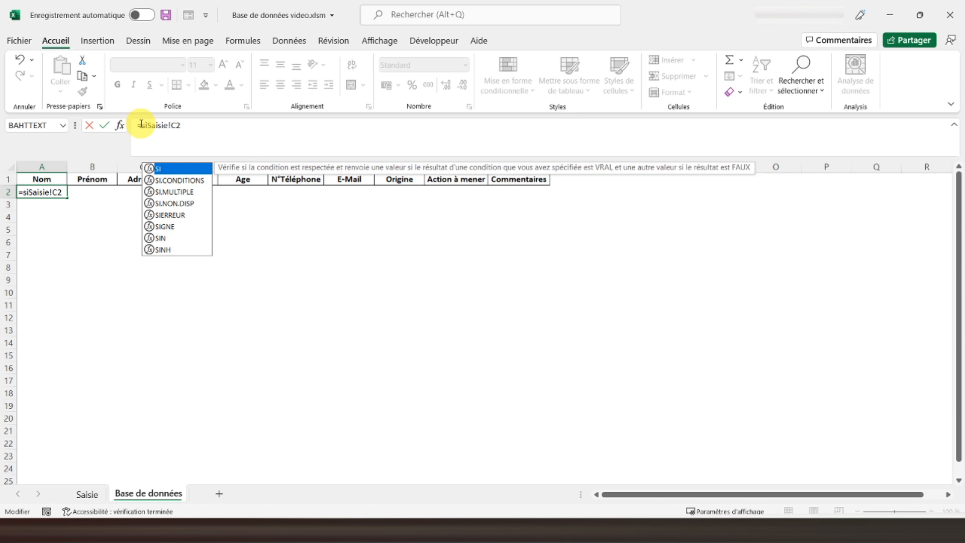
text(()
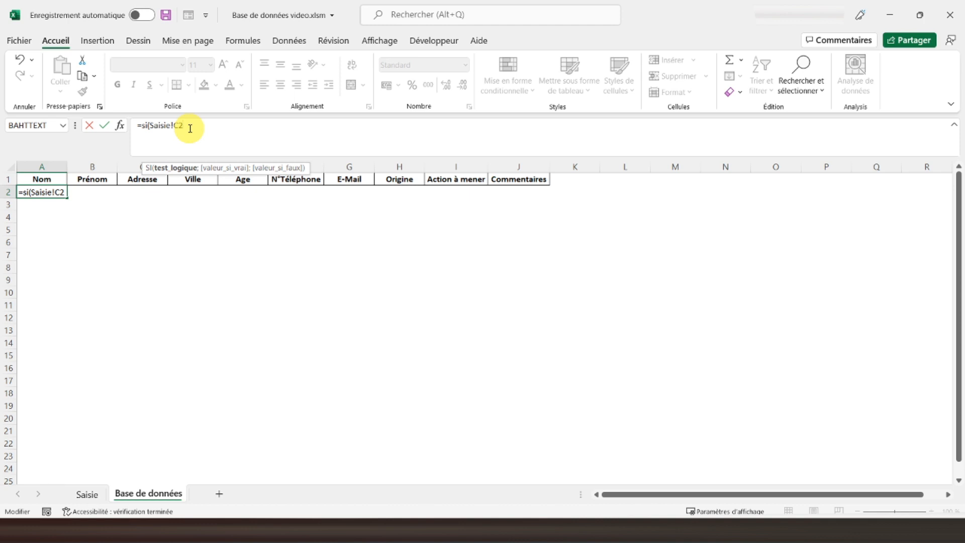
text(="";)
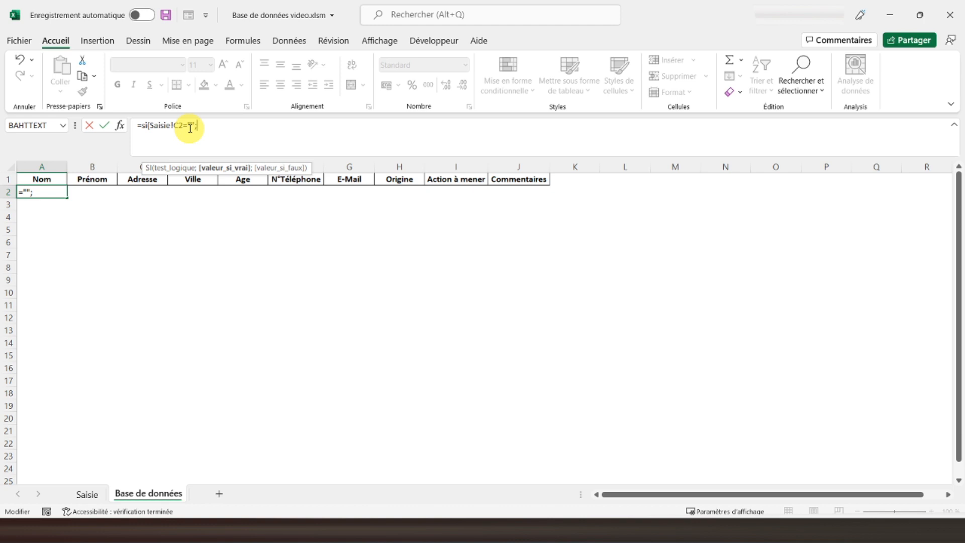
text("";)
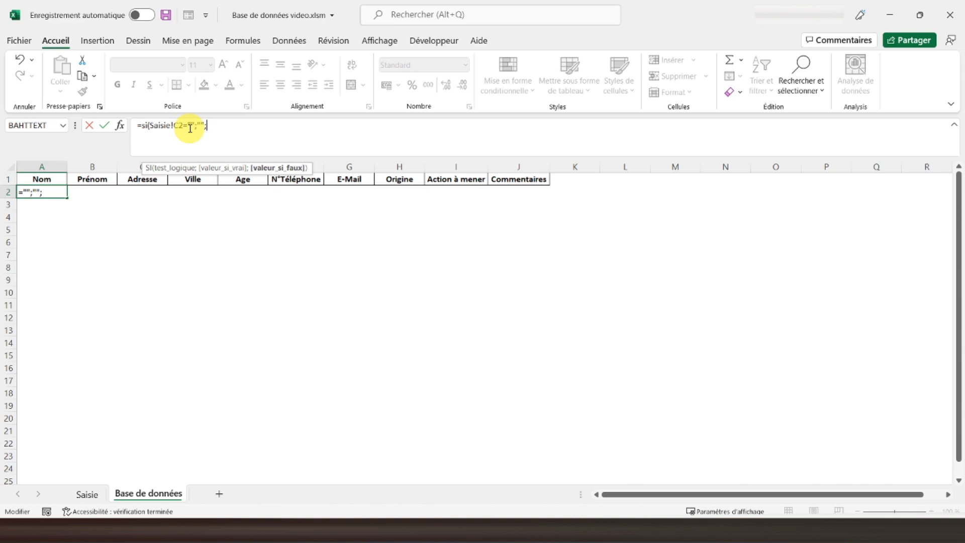
click(87, 493)
click(155, 202)
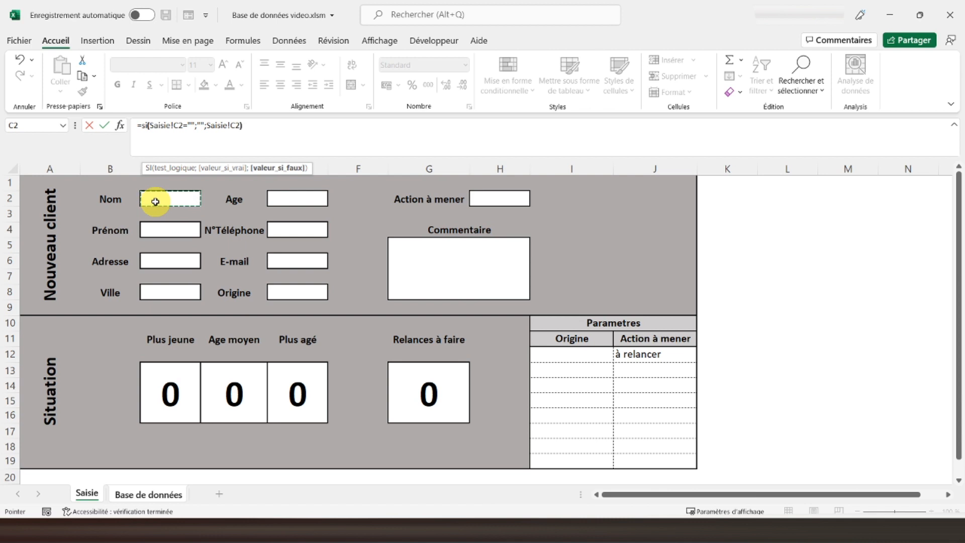
key(Return)
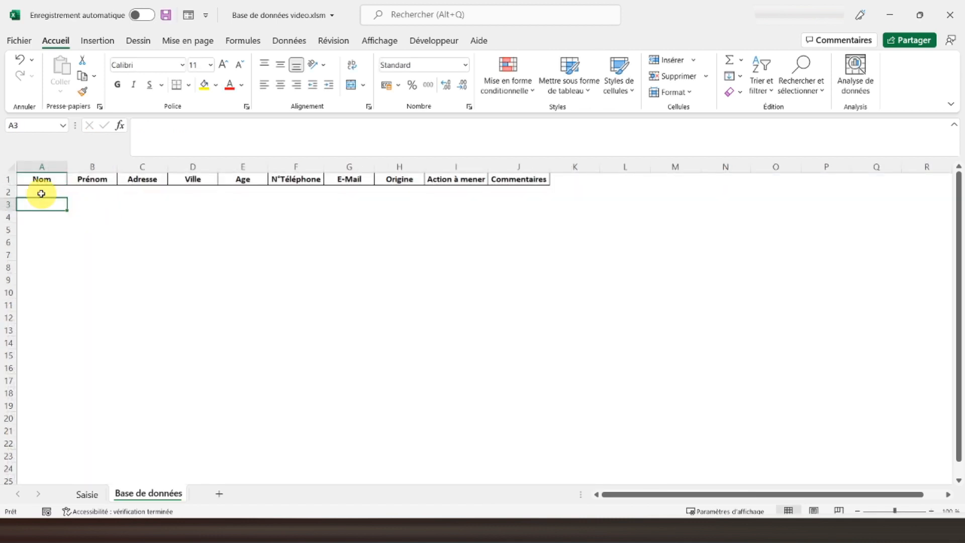
Enter a test first name in the Nom field C2 of Saisie and check cell A2 of Base de données
click(86, 494)
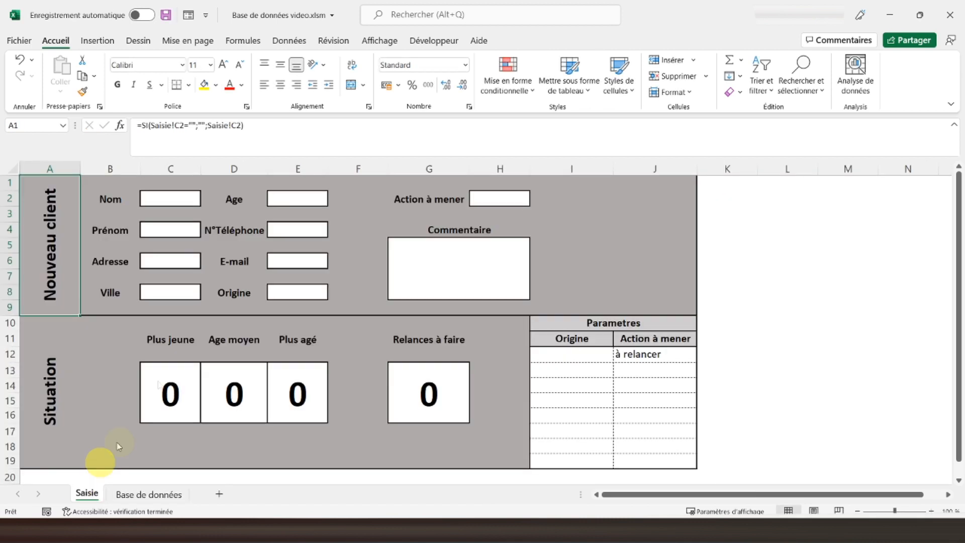
click(163, 201)
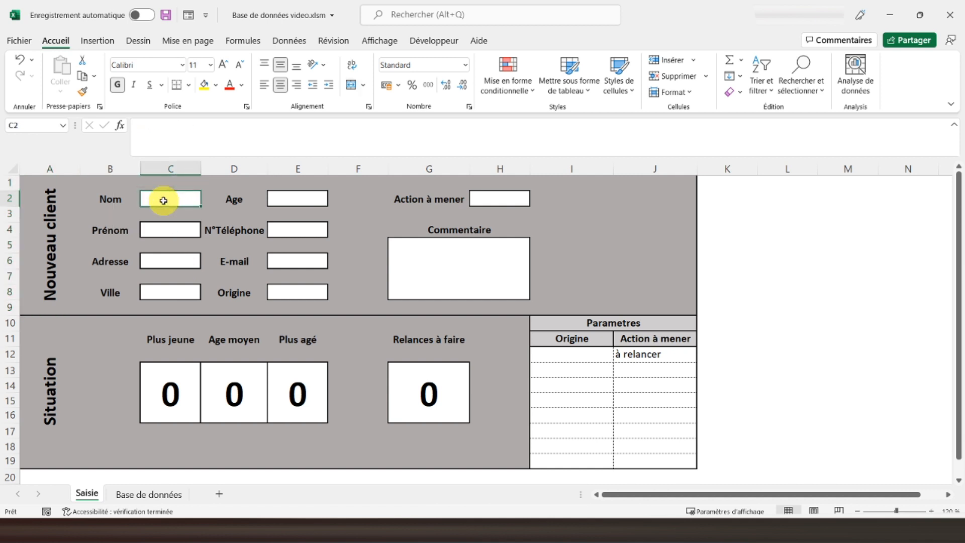
text(Plus jeune)
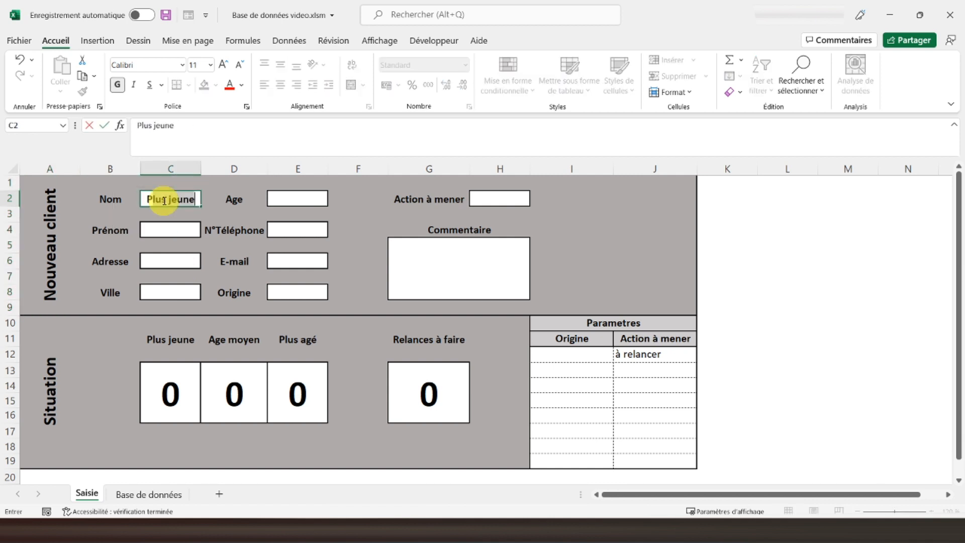
text(aul)
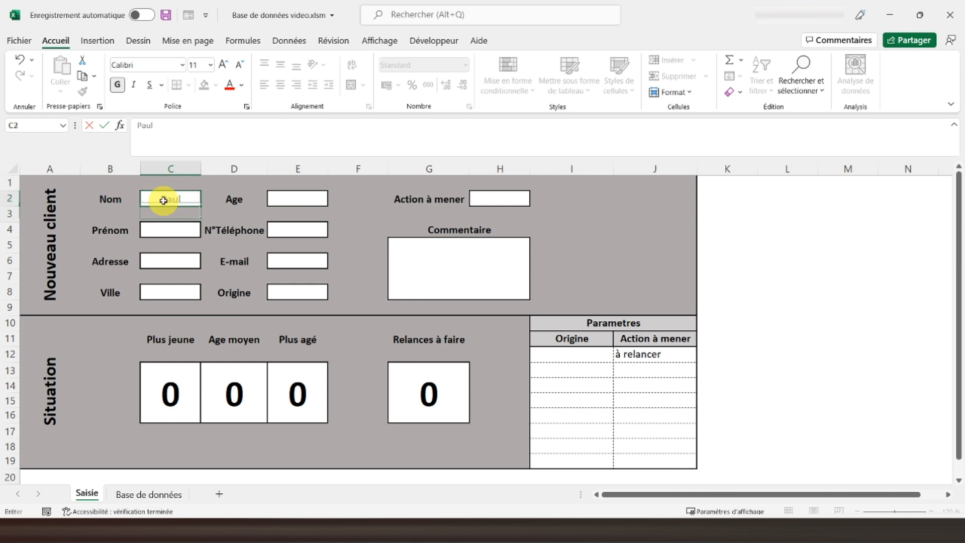
key(Return)
click(164, 200)
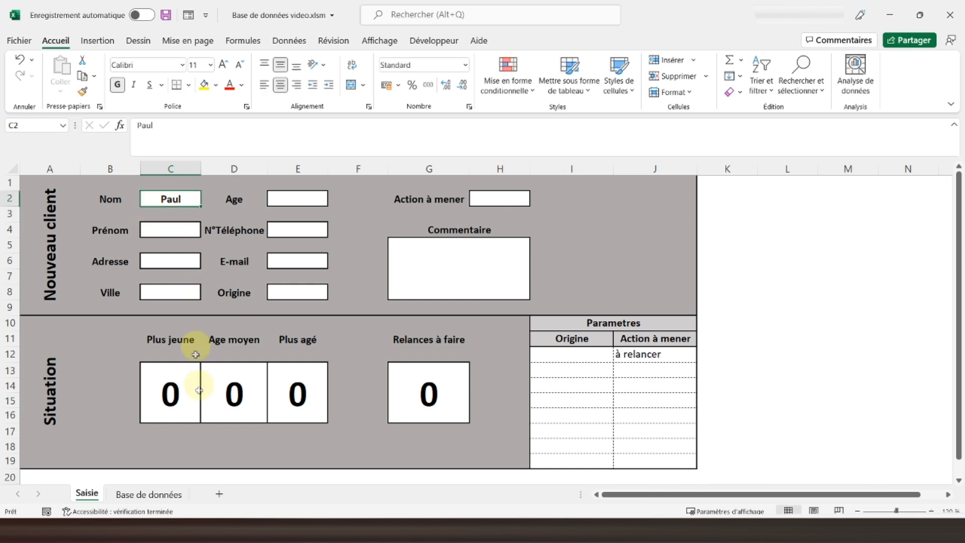
click(159, 499)
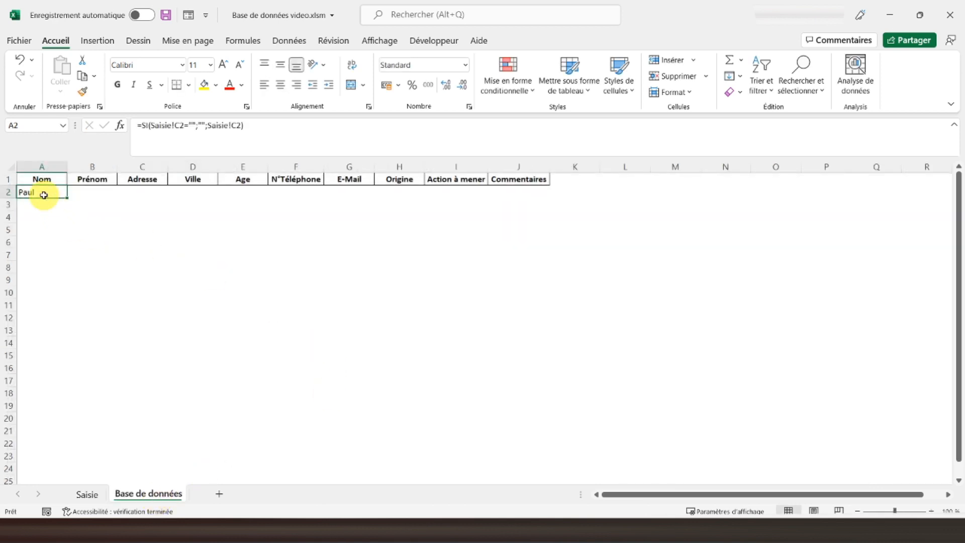
click(88, 496)
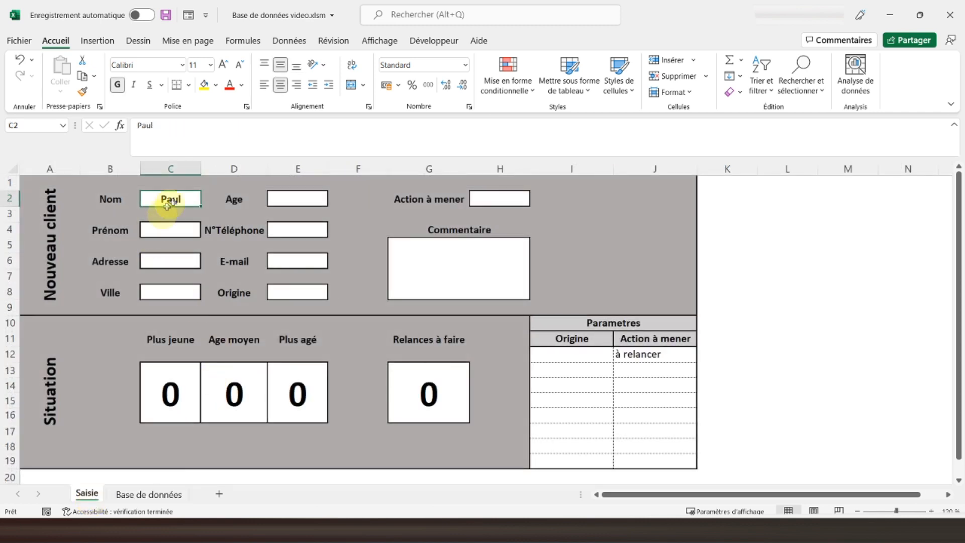
Copy the Nom formula from A2 of Base de données and paste it as formulas only into B2:J2
click(141, 496)
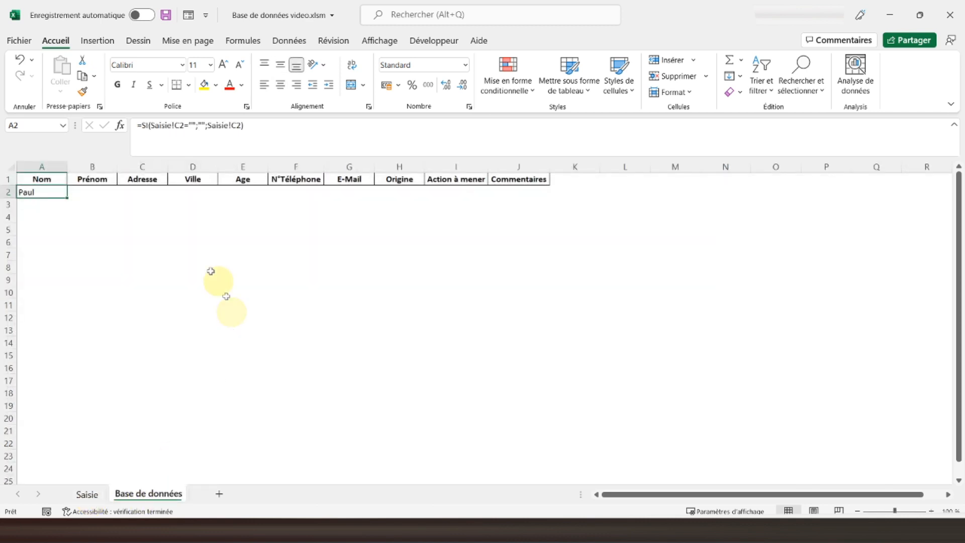
right_click(46, 192)
click(100, 184)
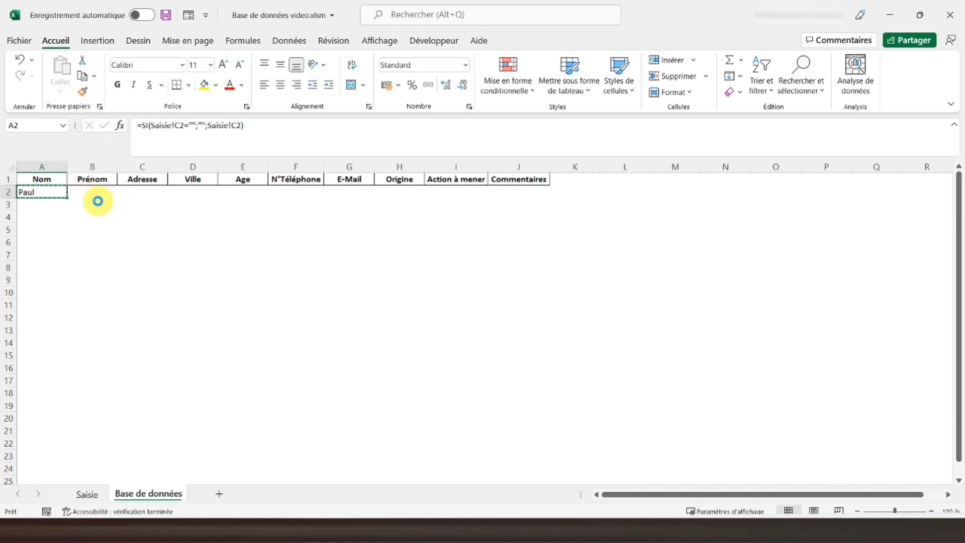
drag(88, 189, 533, 194)
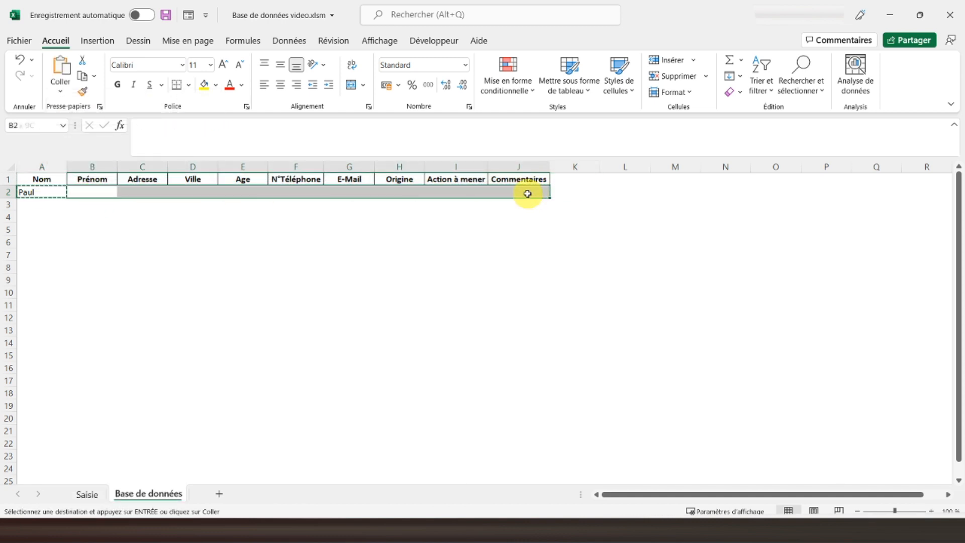
right_click(527, 193)
click(599, 221)
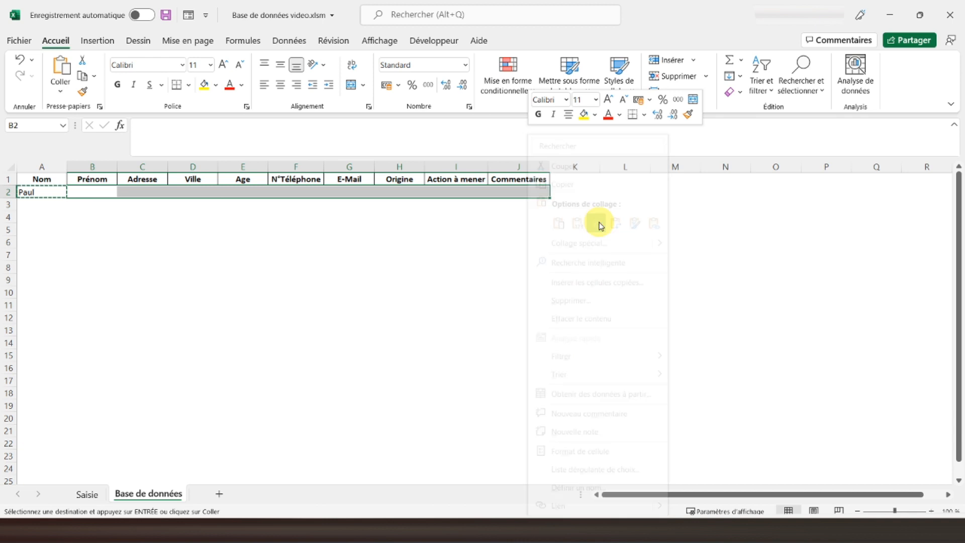
Point the Prénom cell B2 to the form's Prénom field with =SI(Saisie!C4="";"";Saisie!C4)
click(92, 191)
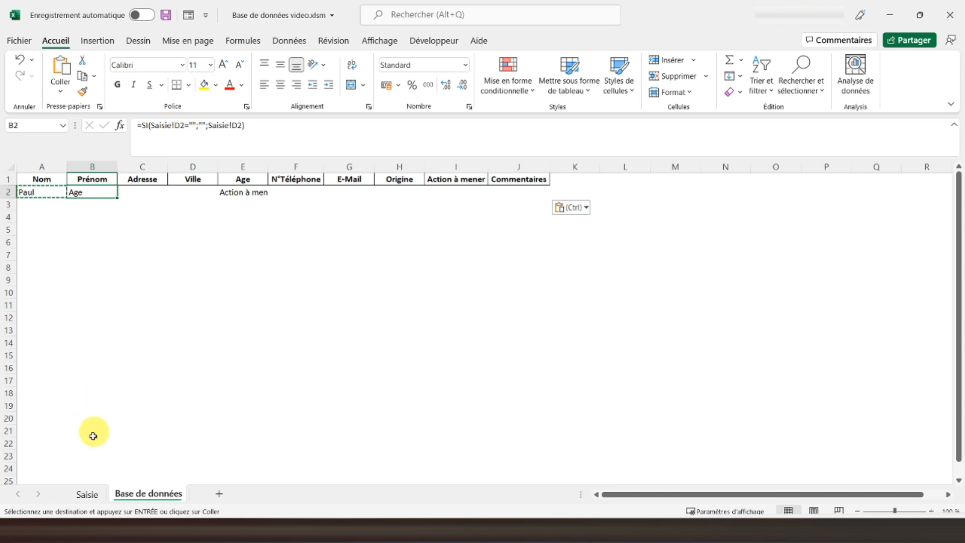
click(86, 492)
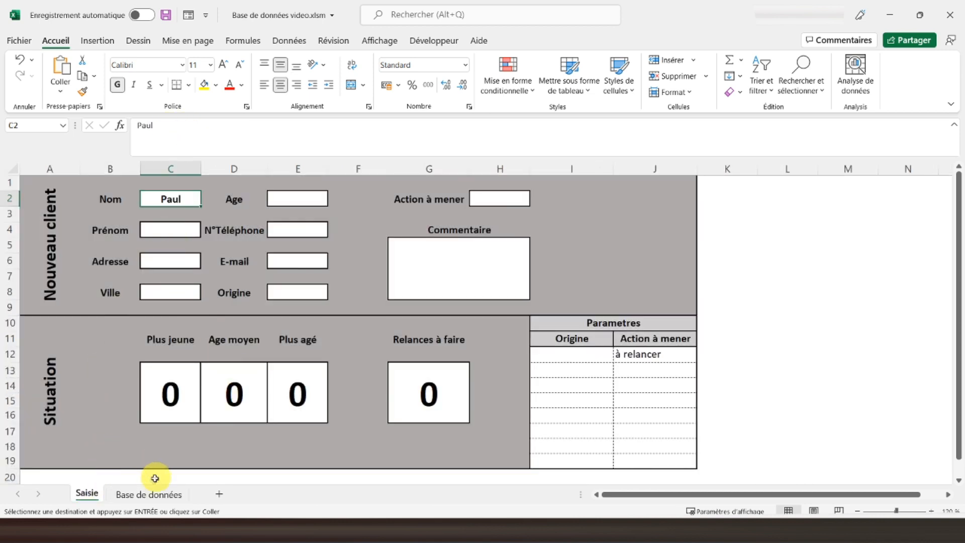
click(150, 495)
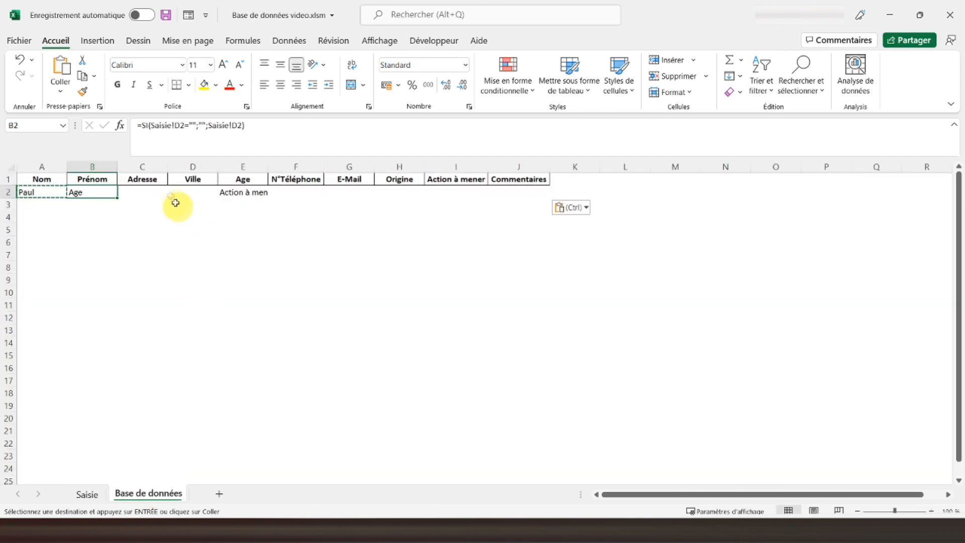
double_click(180, 126)
text(c)
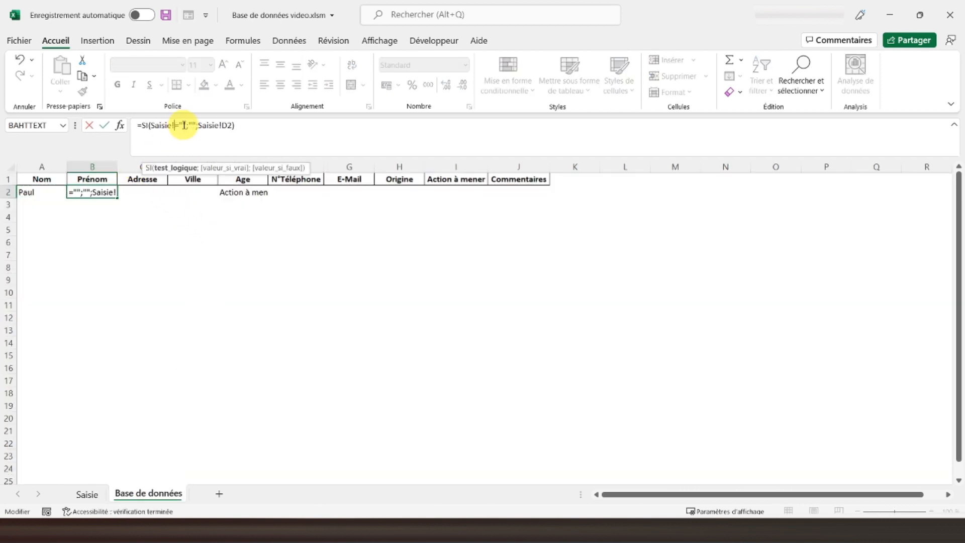
text(4)
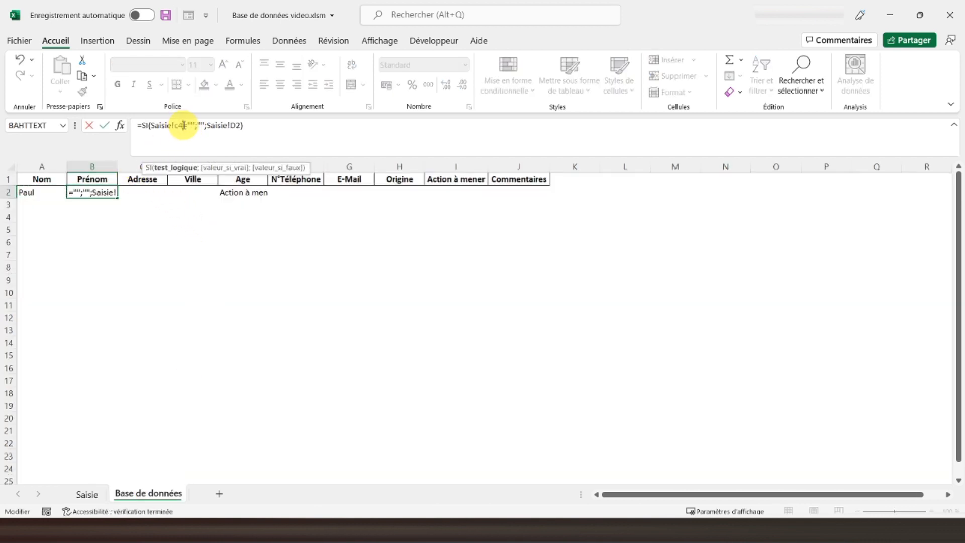
click(239, 126)
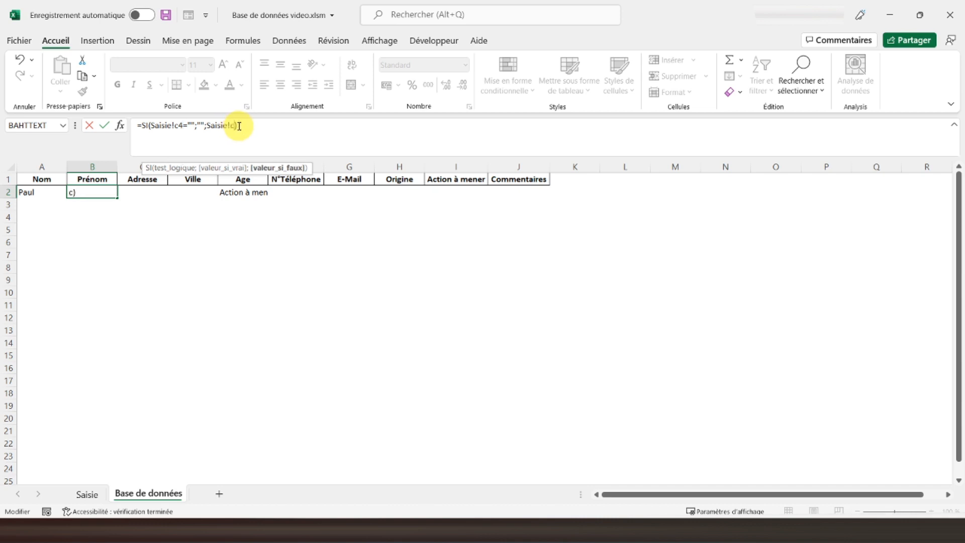
key(Return)
Point the Adresse cell C2 to the form's Adresse field with =SI(Saisie!C6="";"";Saisie!C6)
click(97, 191)
click(144, 192)
click(85, 494)
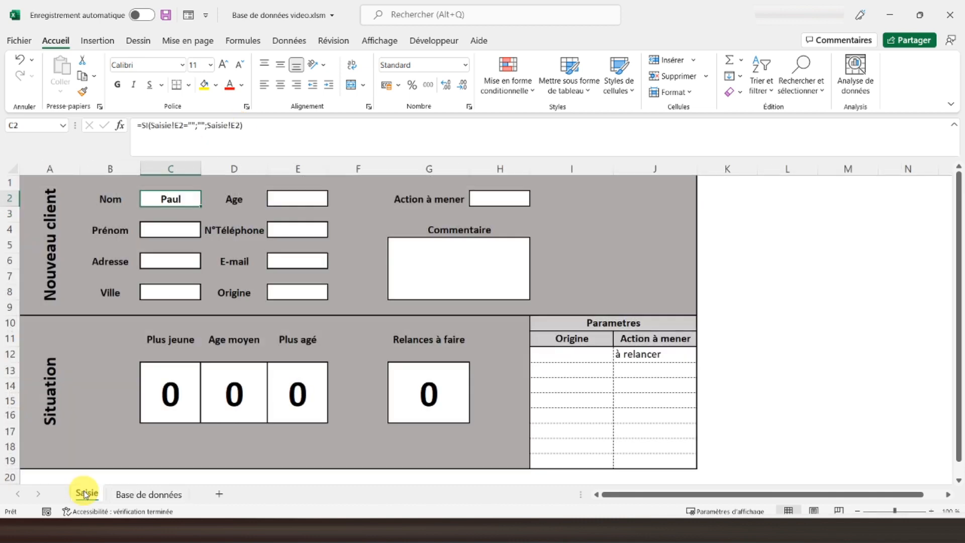
click(166, 260)
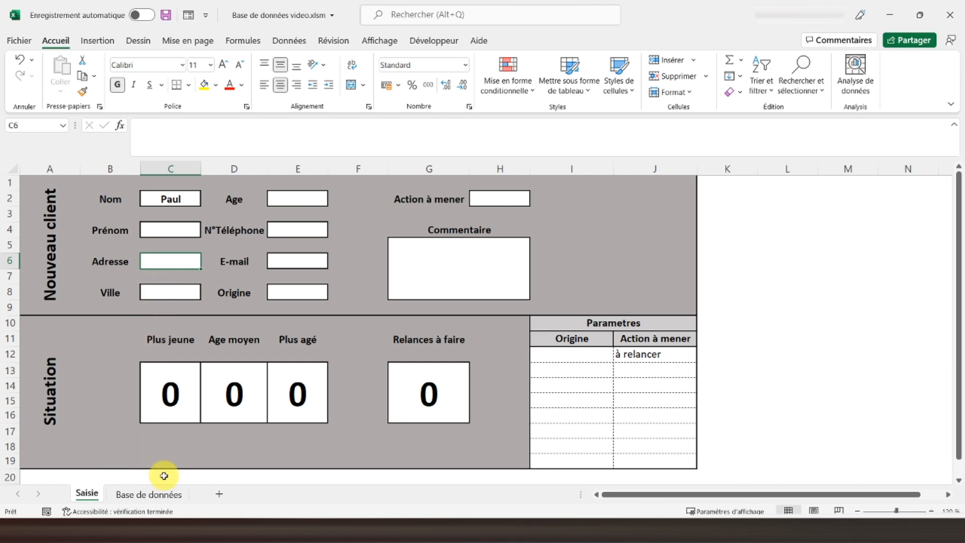
click(148, 494)
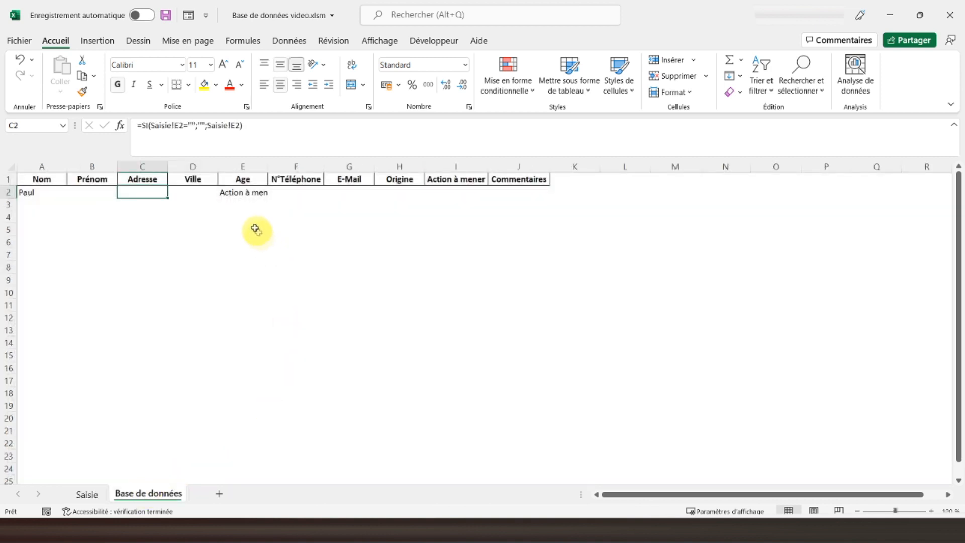
click(179, 127)
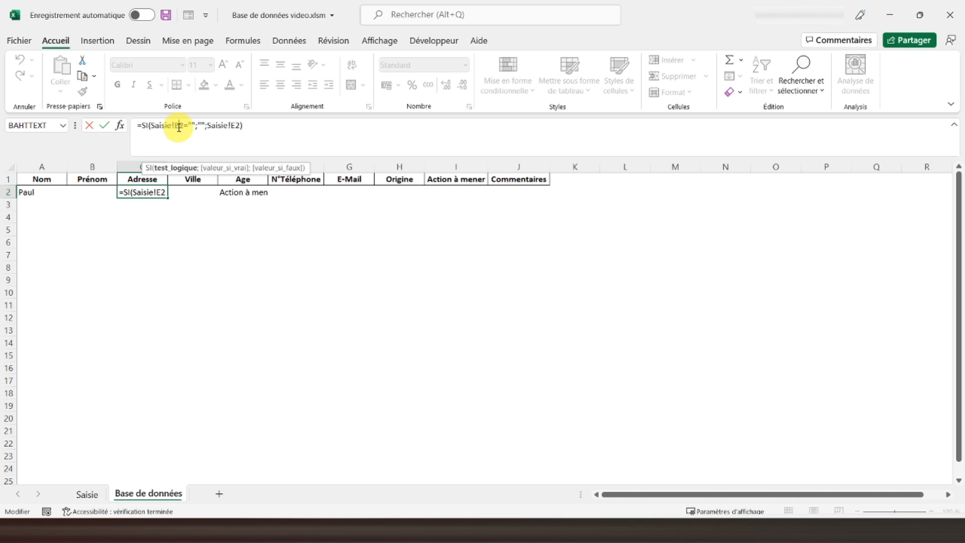
key(BackSpace)
key(BackSpace)
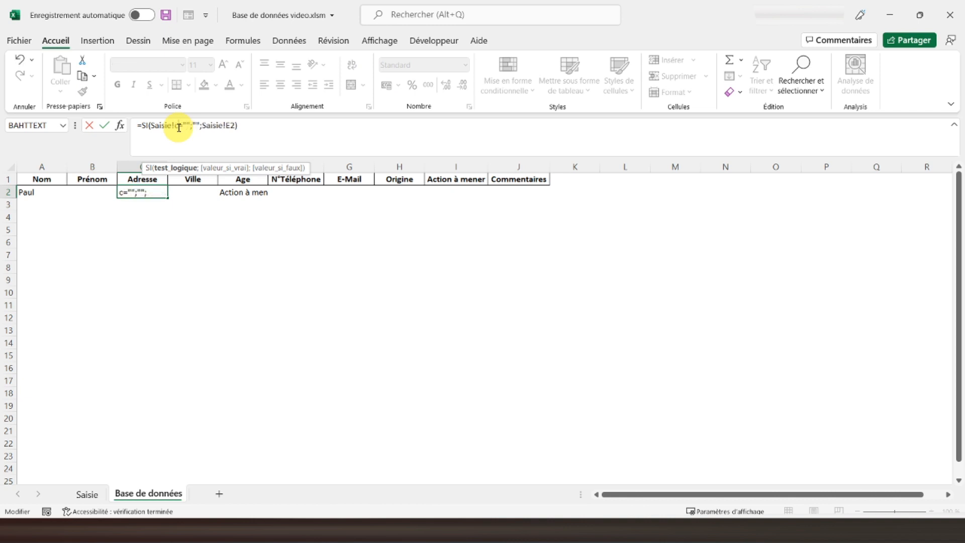
text(c6)
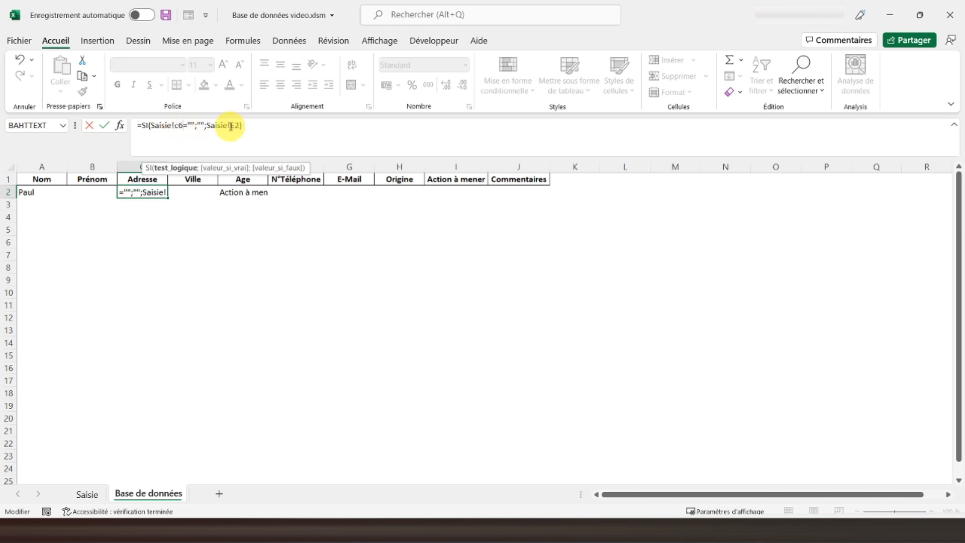
click(239, 126)
text(c6)
key(Return)
Point the Ville cell D2 to the form's Ville field with =SI(Saisie!C8="";"";Saisie!C8)
key(Up)
key(Right)
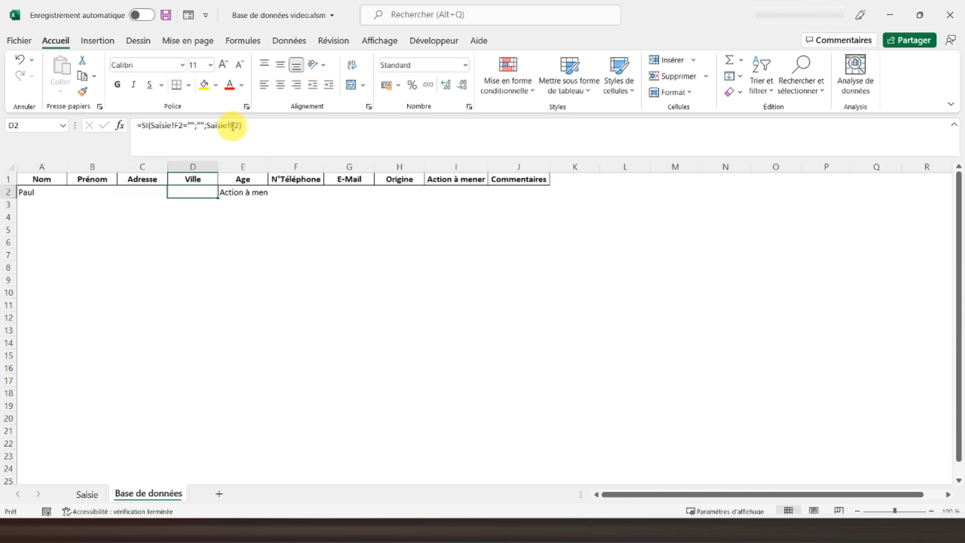
click(180, 124)
text(c8)
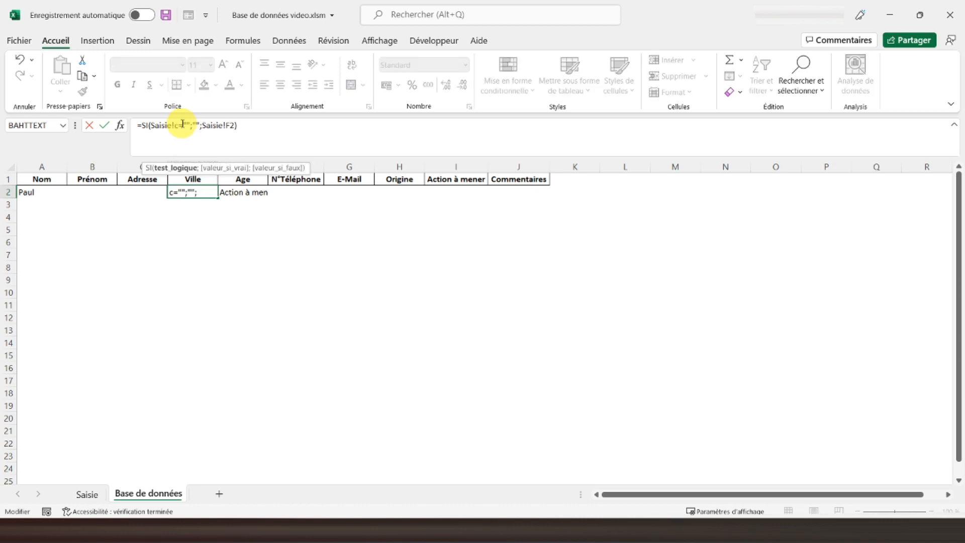
click(239, 124)
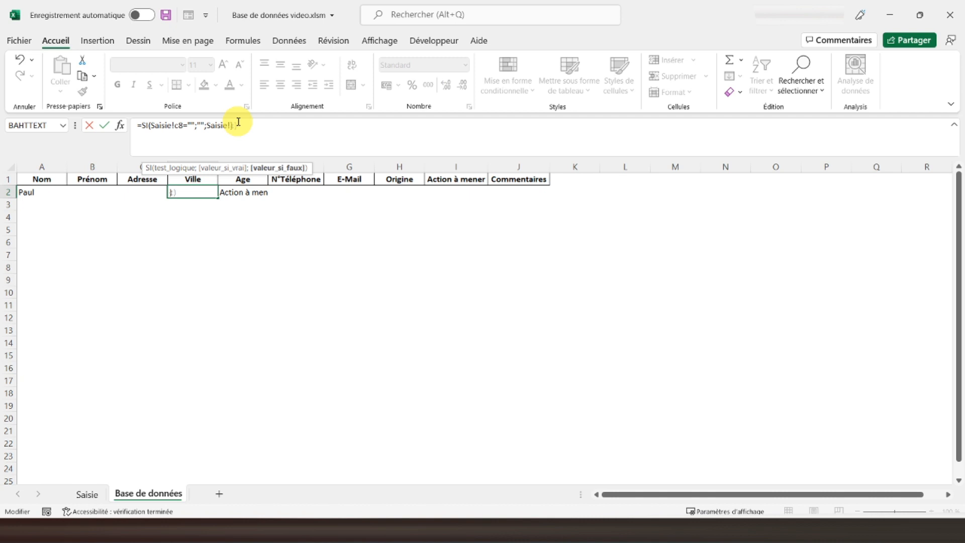
key(Return)
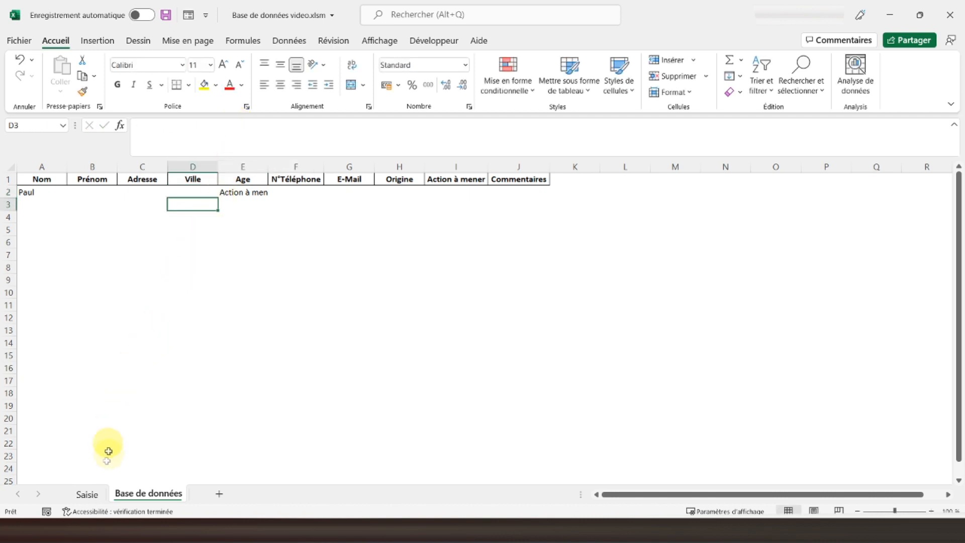
Fill in the test client's first name, street address and city on the Saisie form, and check the Base de données row
click(87, 494)
click(168, 230)
text(julien)
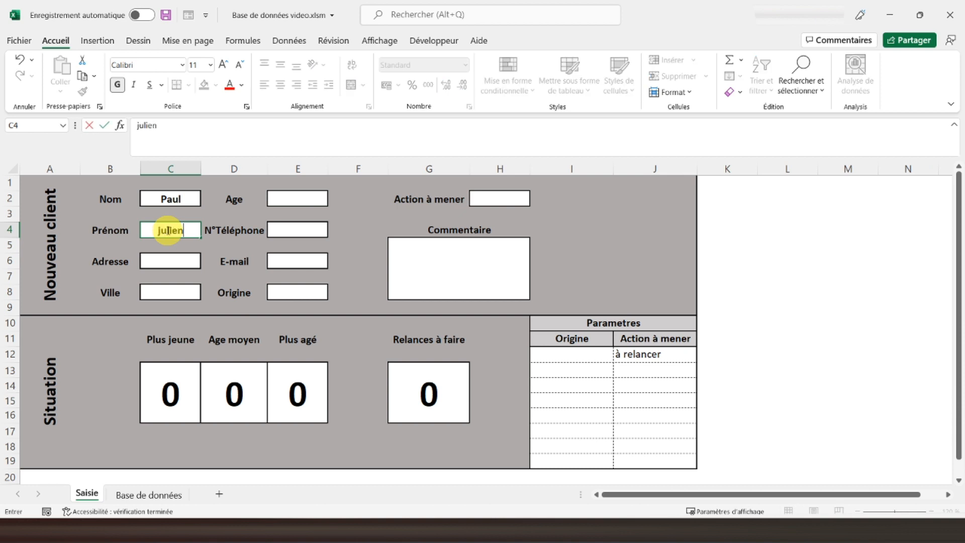
key(Return)
click(167, 263)
text(10)
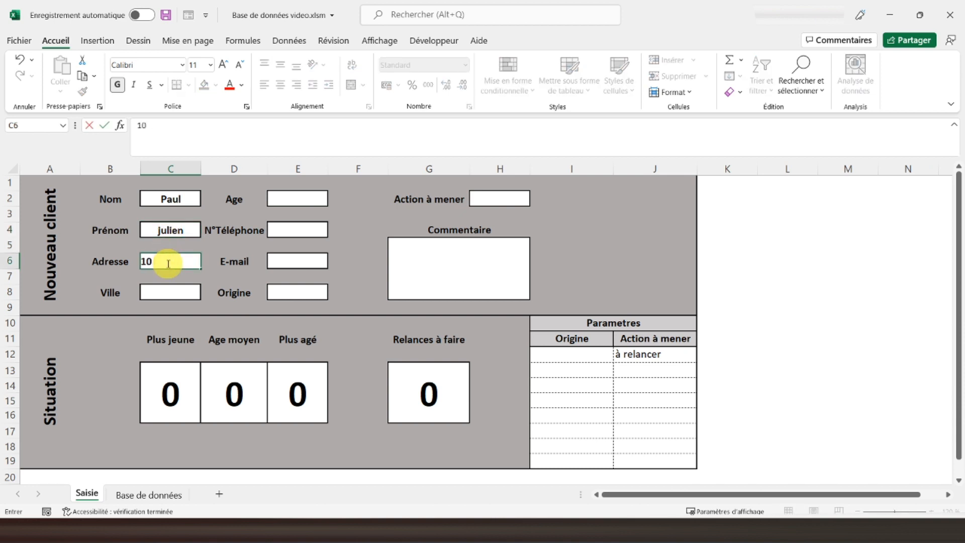
text( rue)
key(Return)
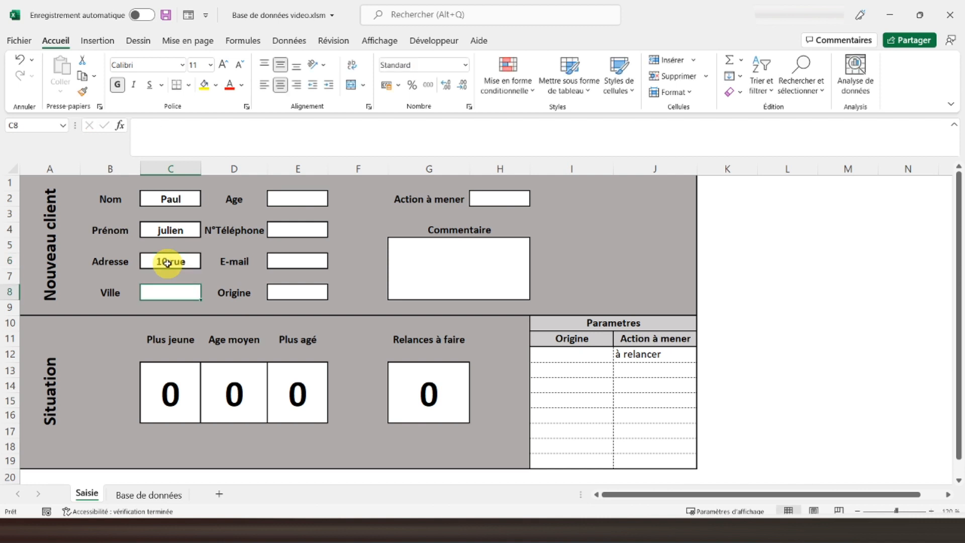
text(pari)
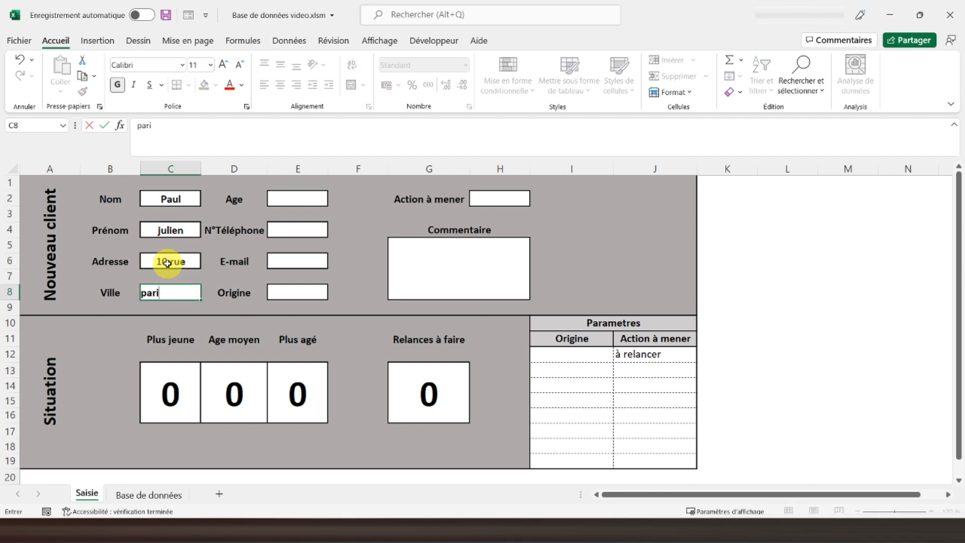
key(Return)
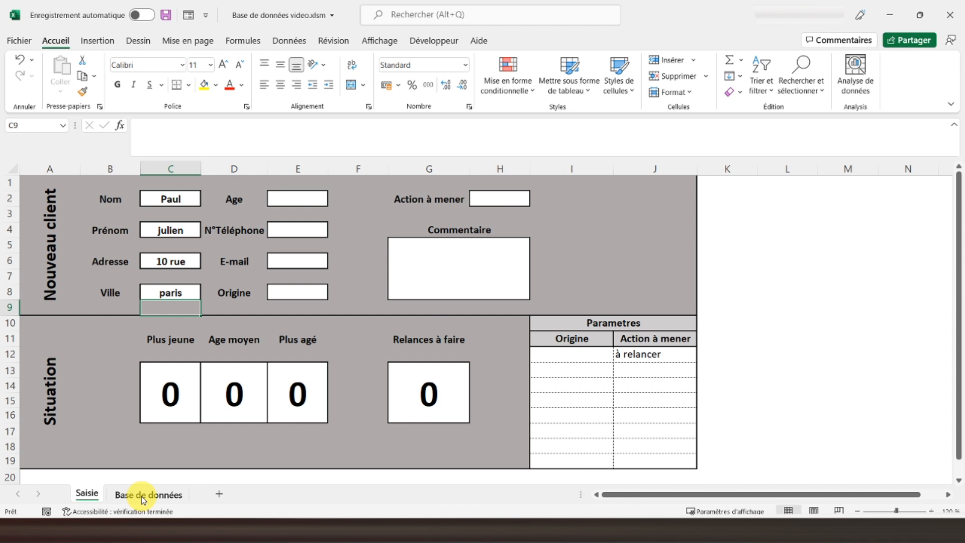
click(146, 494)
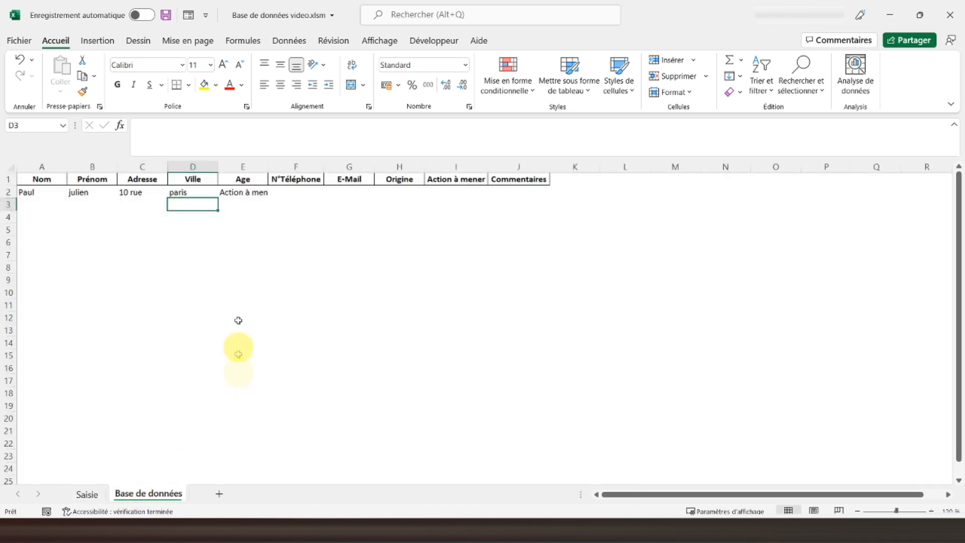
Point the Age cell E2 to the form's Age field with =SI(Saisie!E2="";"";Saisie!E2)
click(227, 191)
click(87, 494)
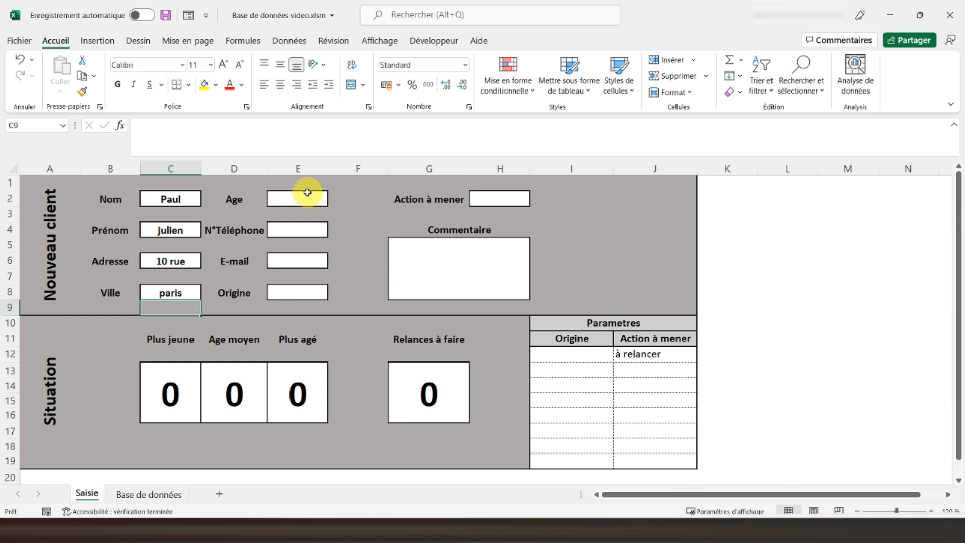
click(306, 197)
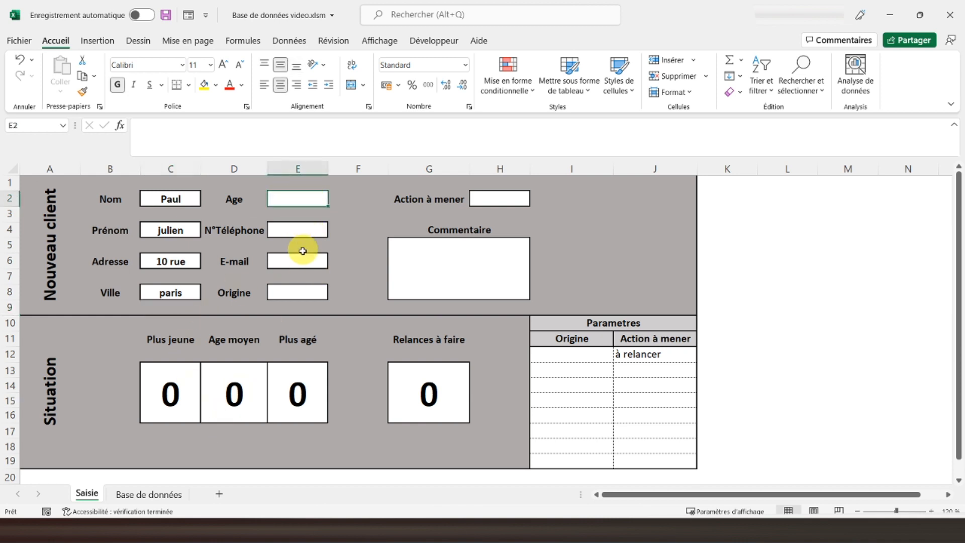
click(151, 495)
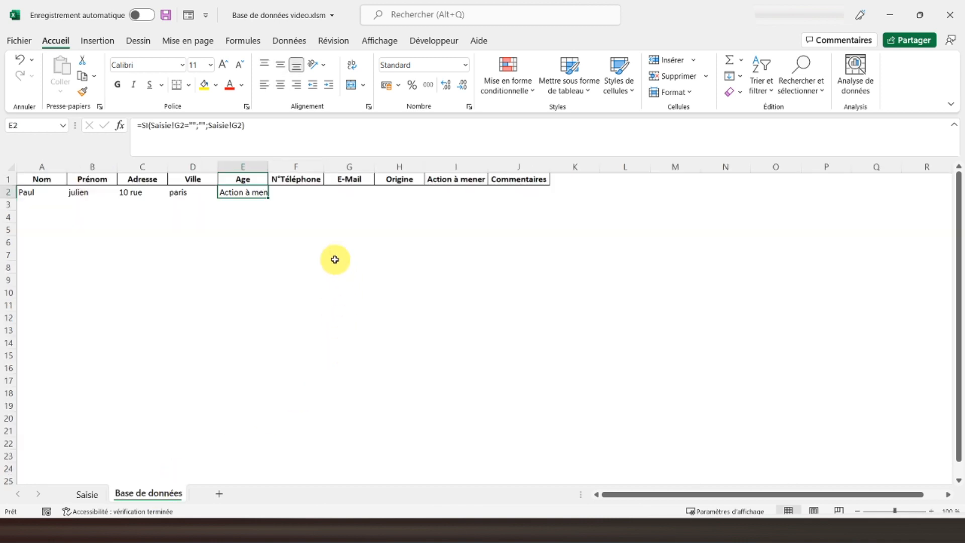
double_click(182, 126)
text(e2)
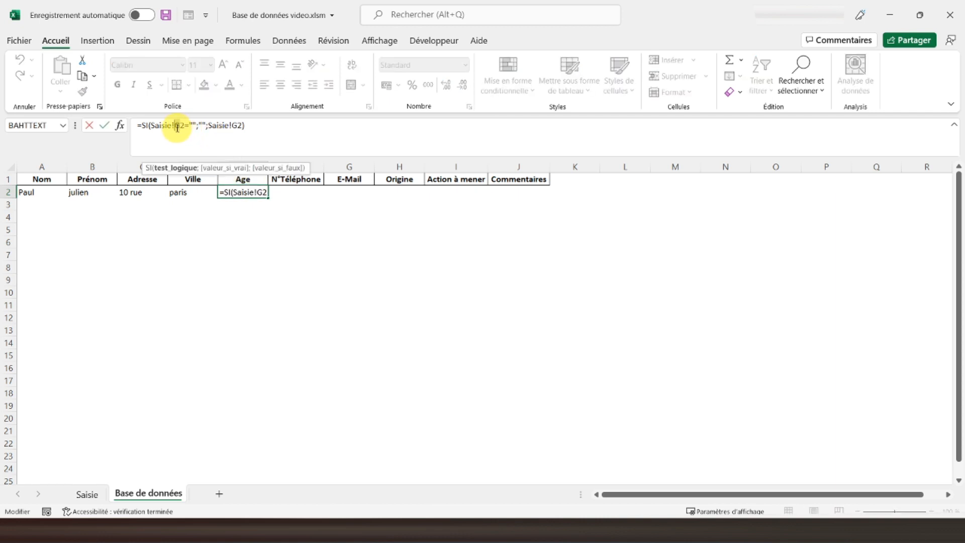
double_click(235, 126)
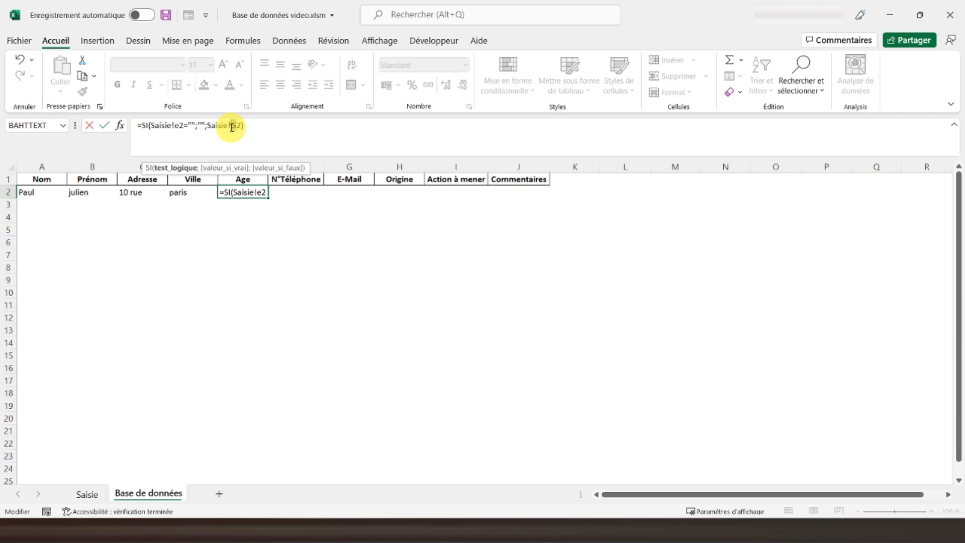
text(e2)
key(Return)
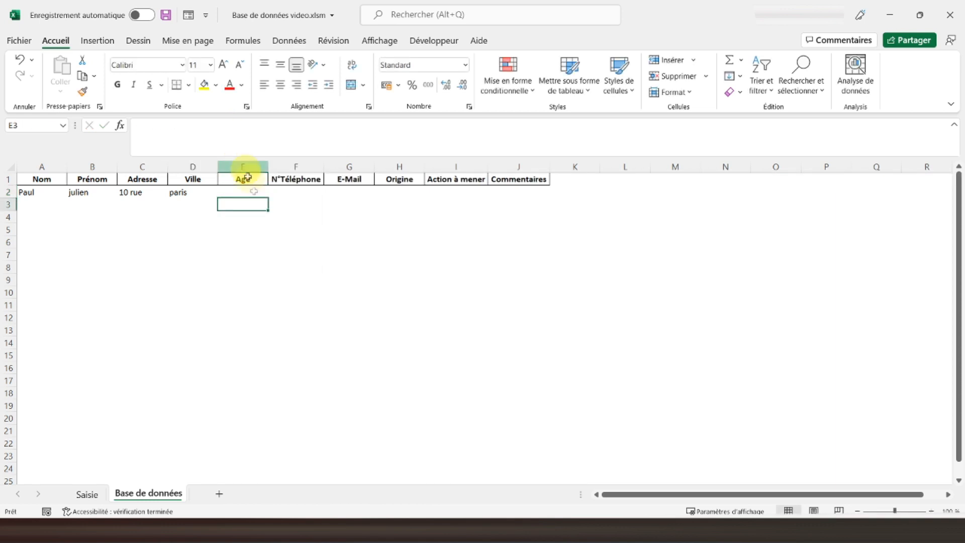
click(255, 191)
Point the N°Téléphone cell F2 to the form's N°Téléphone field with =SI(Saisie!E4="";"";Saisie!E4)
click(295, 191)
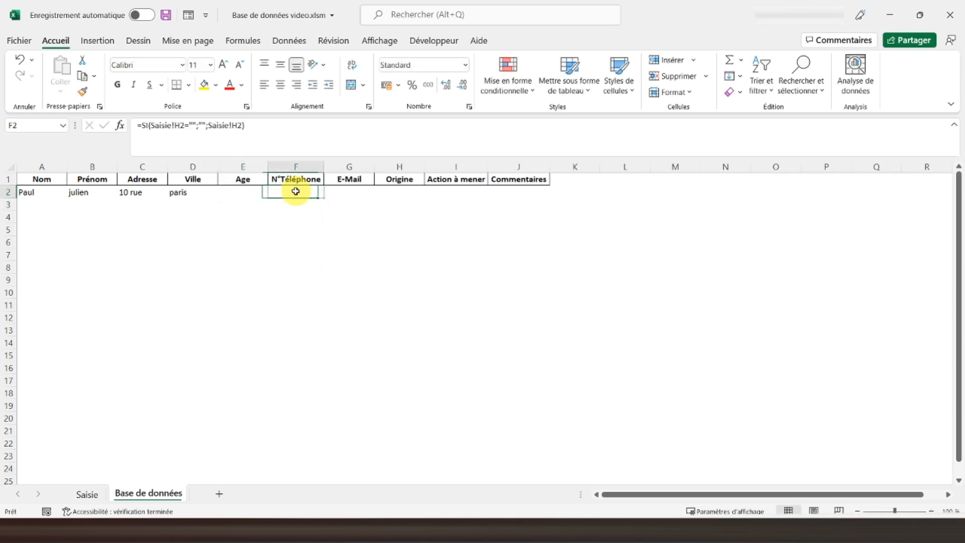
click(184, 126)
double_click(182, 126)
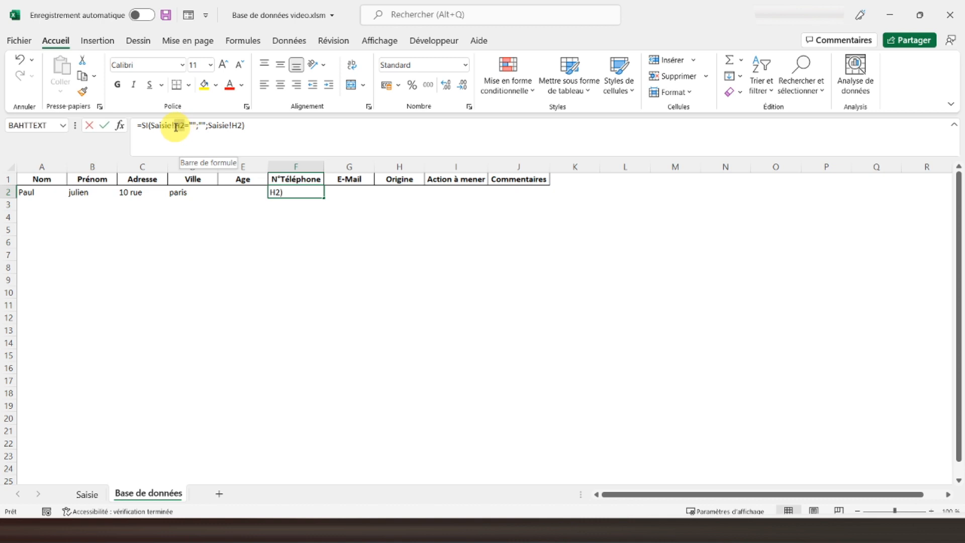
text(g2)
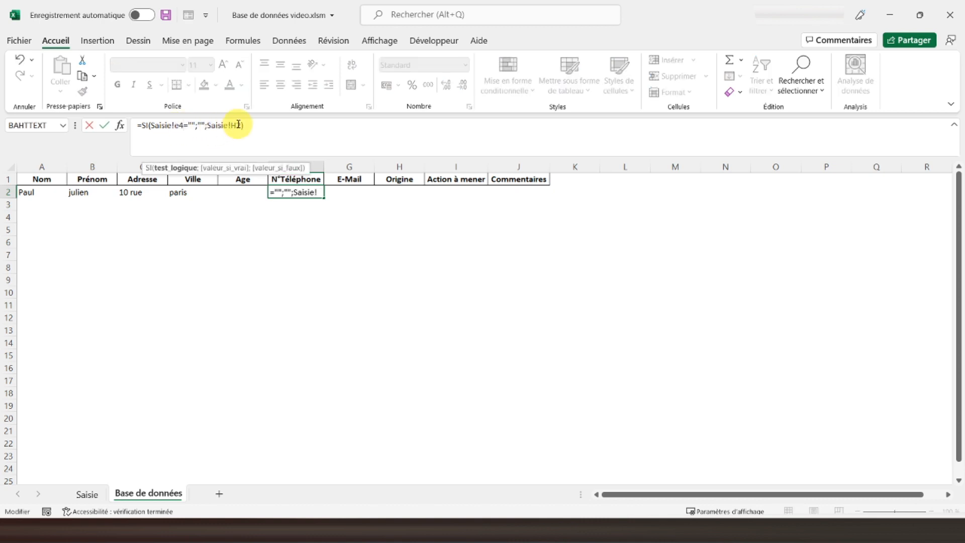
double_click(235, 126)
text(e4)
key(Return)
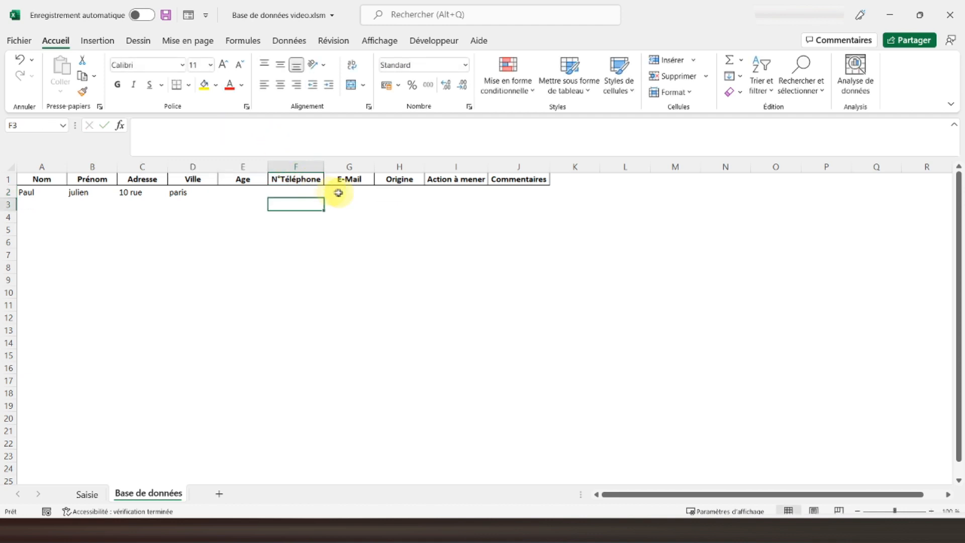
Point the E-Mail cell G2 to the form's E-mail field with =SI(Saisie!E6="";"";Saisie!E6)
click(343, 189)
click(182, 125)
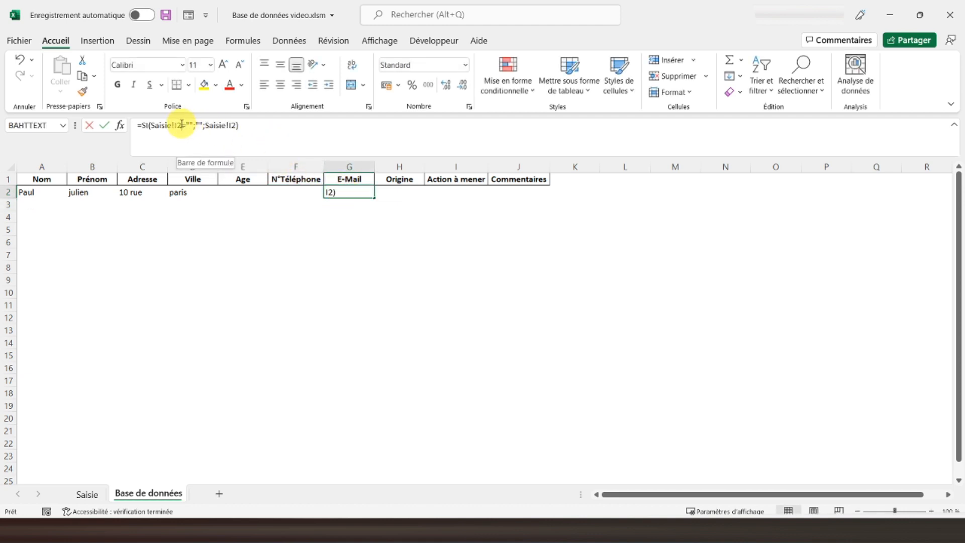
double_click(174, 126)
text(e6)
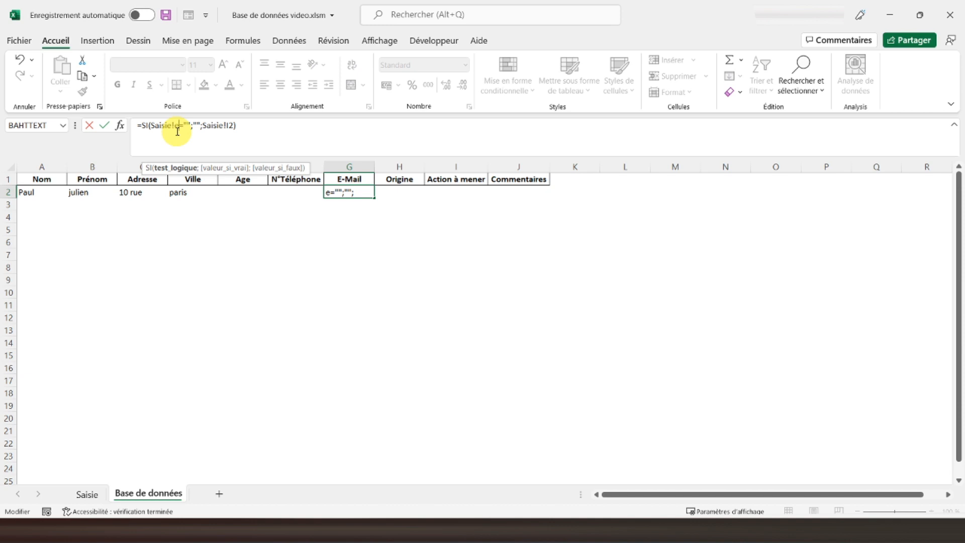
click(231, 125)
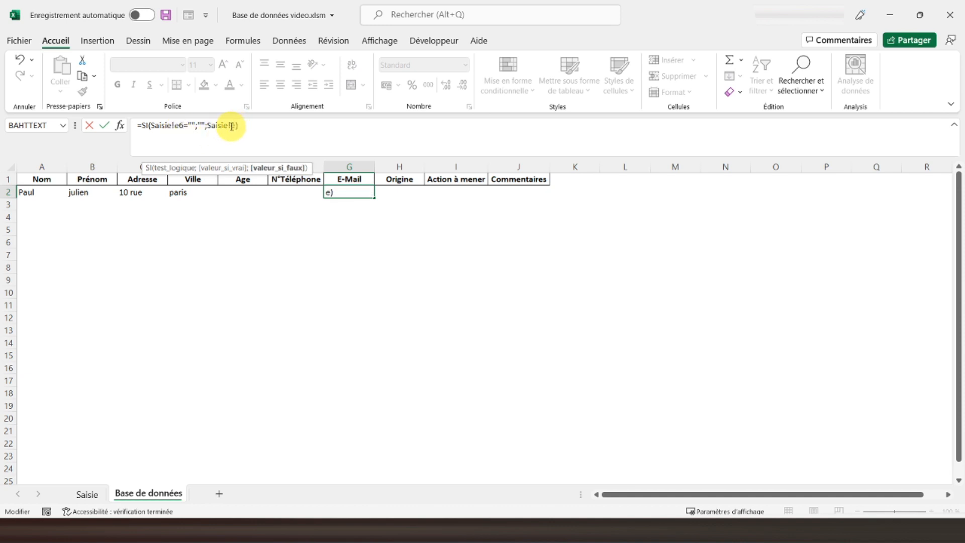
key(Return)
Point the Origine cell H2 to the form's Origine field with =SI(Saisie!E8="";"";Saisie!E8)
click(397, 192)
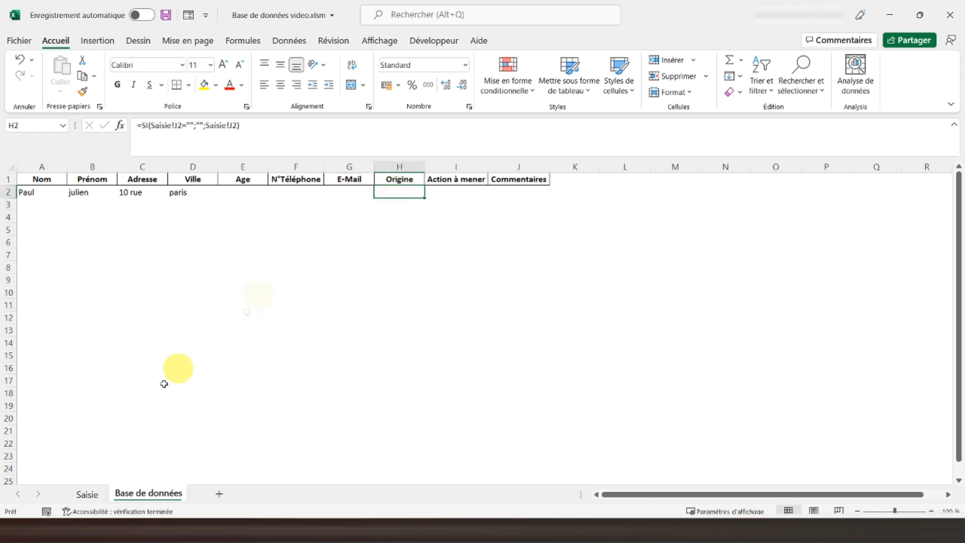
click(94, 483)
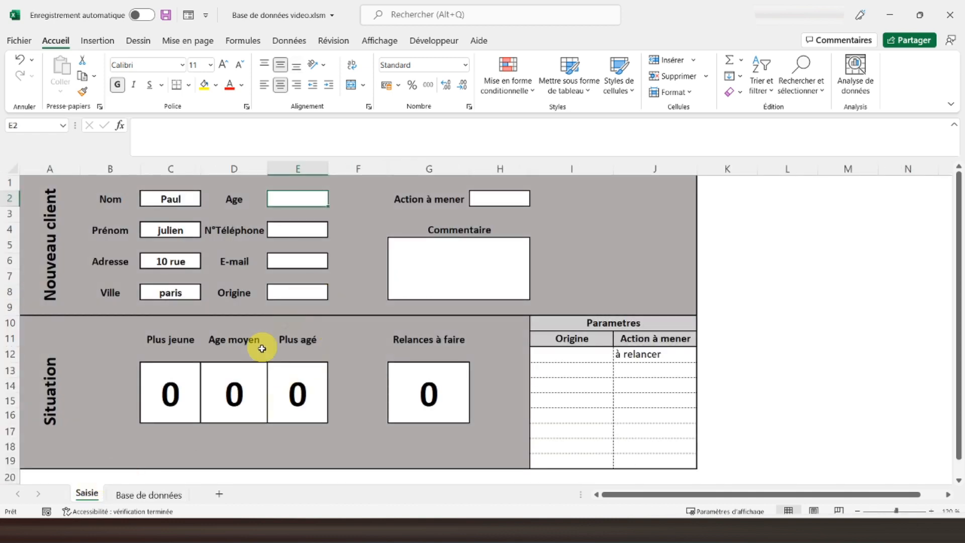
click(293, 291)
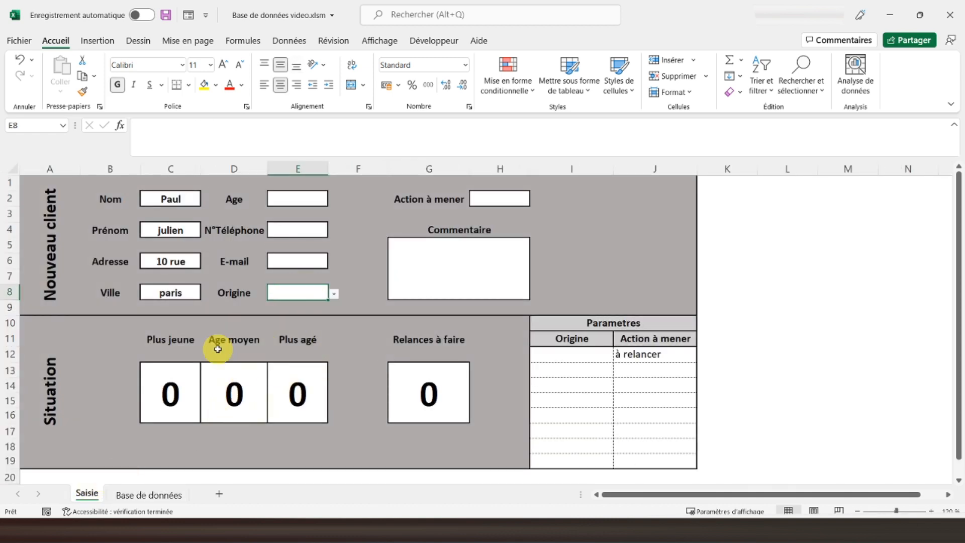
click(154, 490)
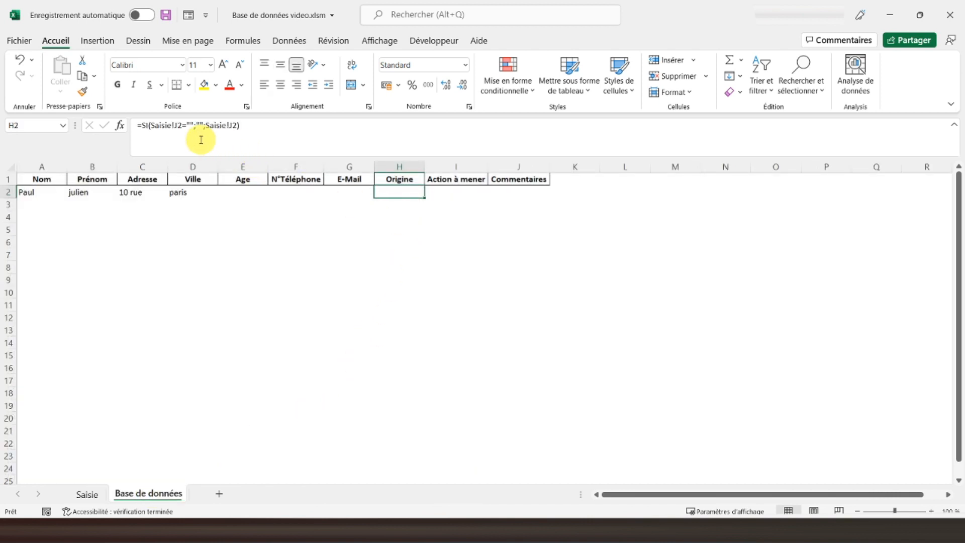
drag(181, 126, 174, 128)
key(BackSpace)
text(e8)
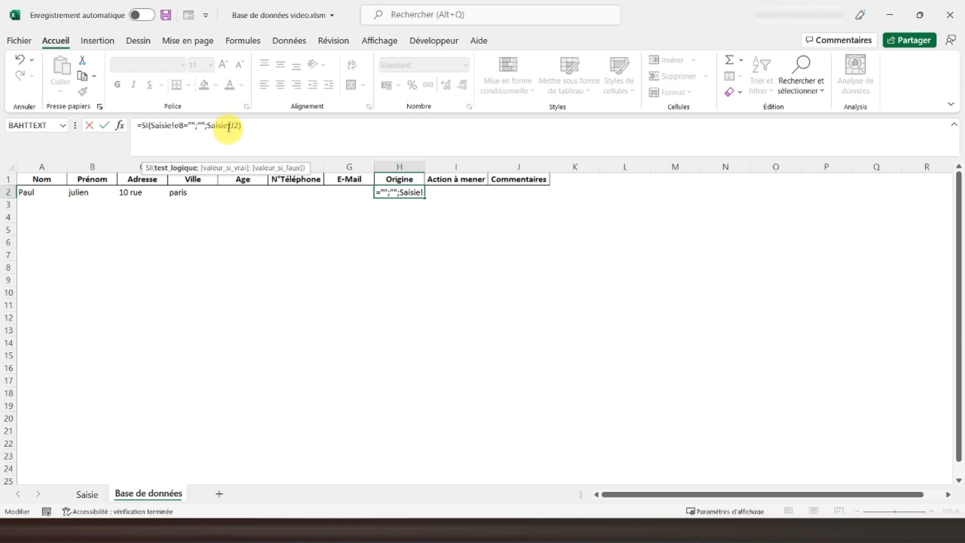
click(234, 125)
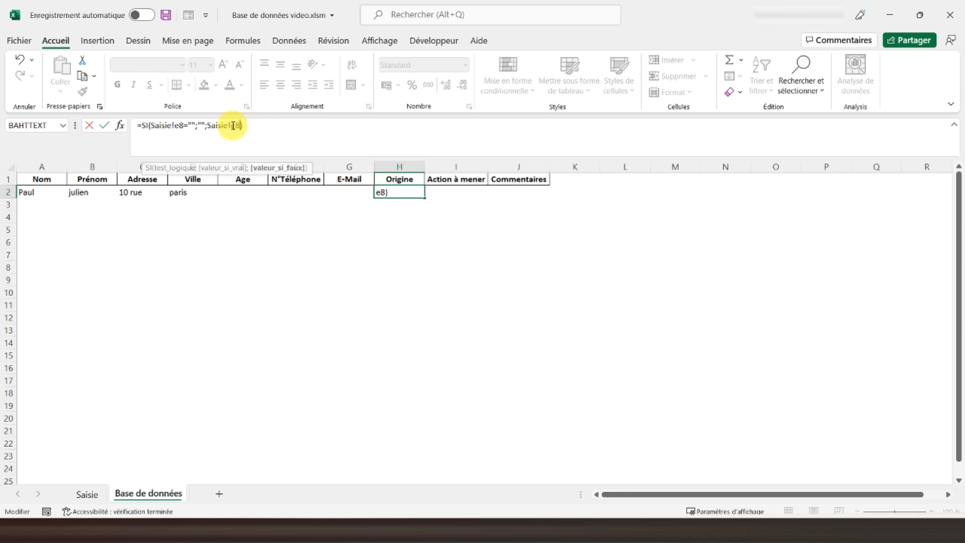
key(Return)
Point the Action à mener cell I2 to the form's Action à mener field with =SI(Saisie!H2="";"";Saisie!H2)
click(460, 192)
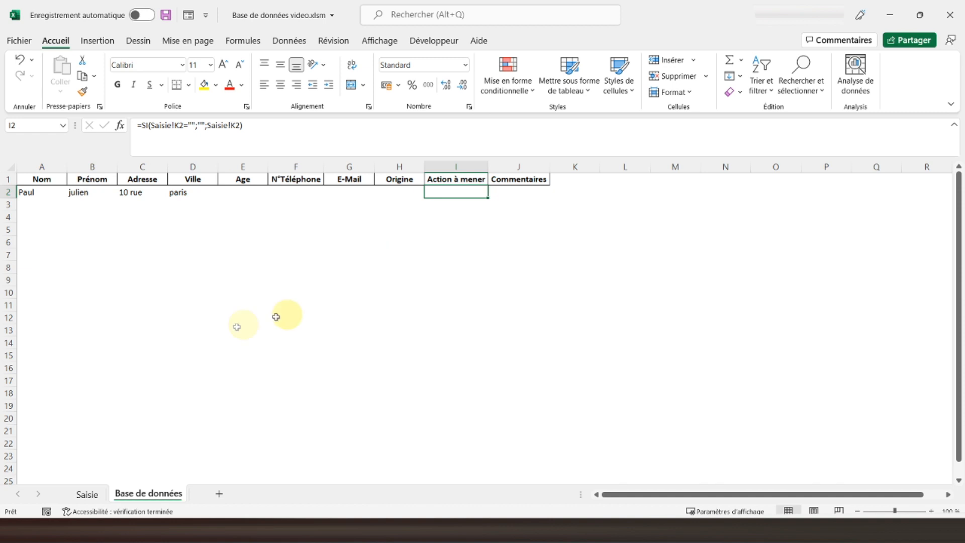
click(97, 496)
click(496, 198)
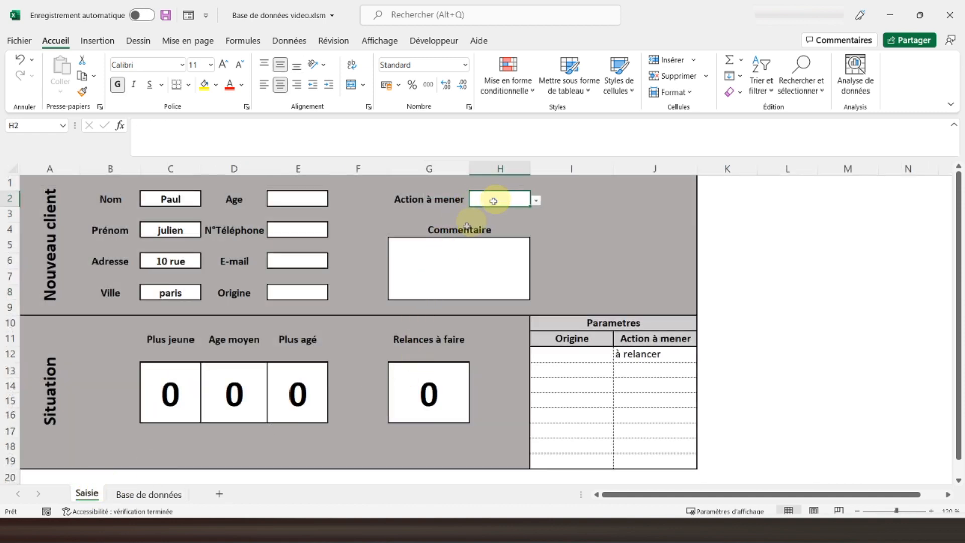
click(454, 260)
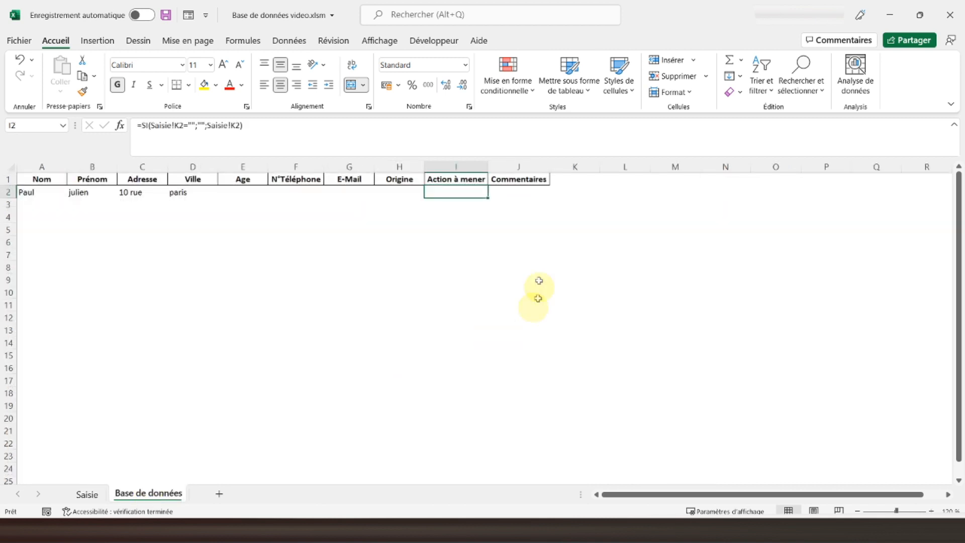
click(147, 493)
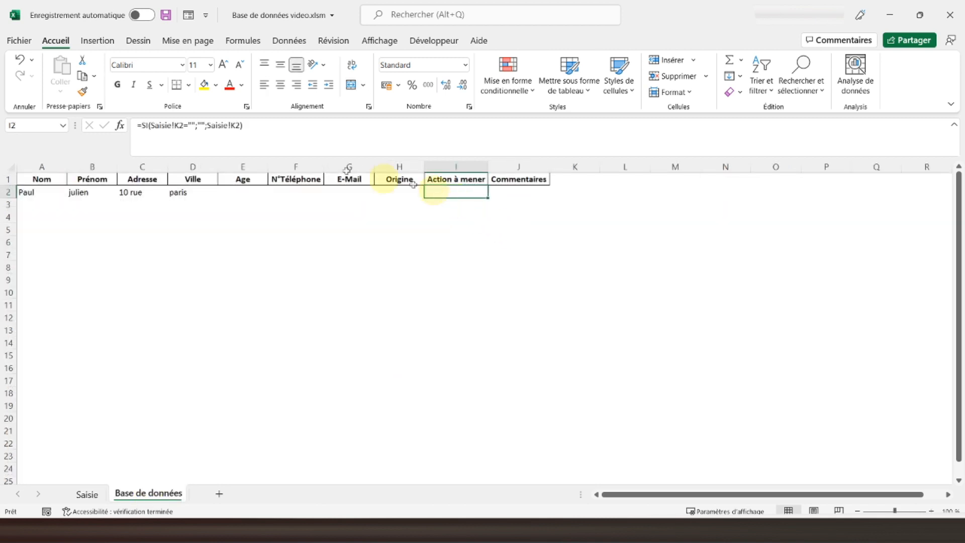
click(184, 126)
text(=)
text(h)
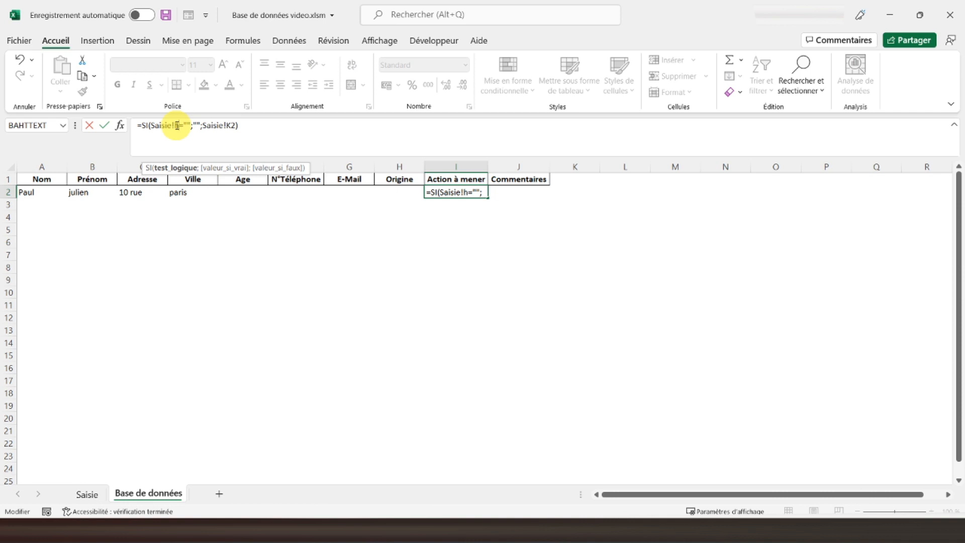
click(232, 126)
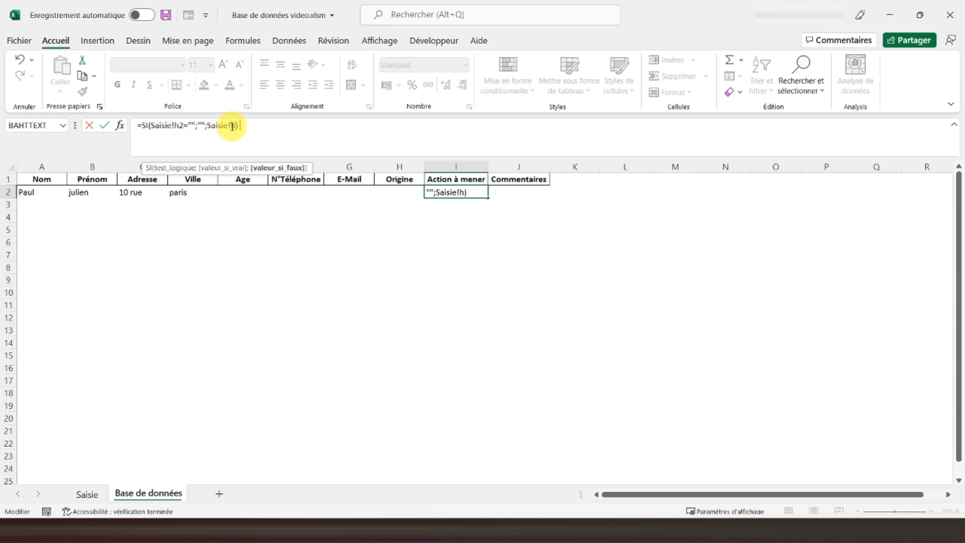
key(Return)
Point the Commentaires cell J2 to the form's Commentaire field with =SI(Saisie!G5="";"";Saisie!G5)
click(522, 191)
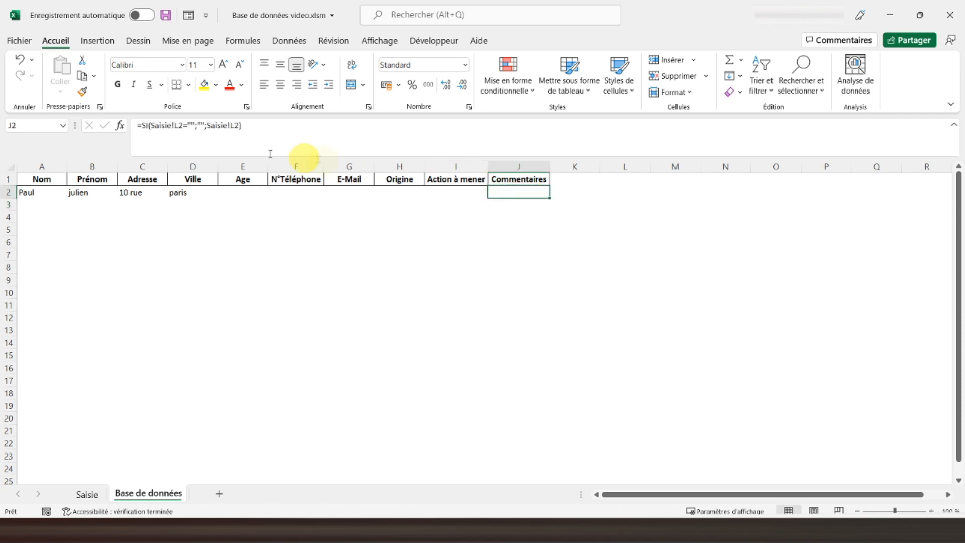
click(176, 125)
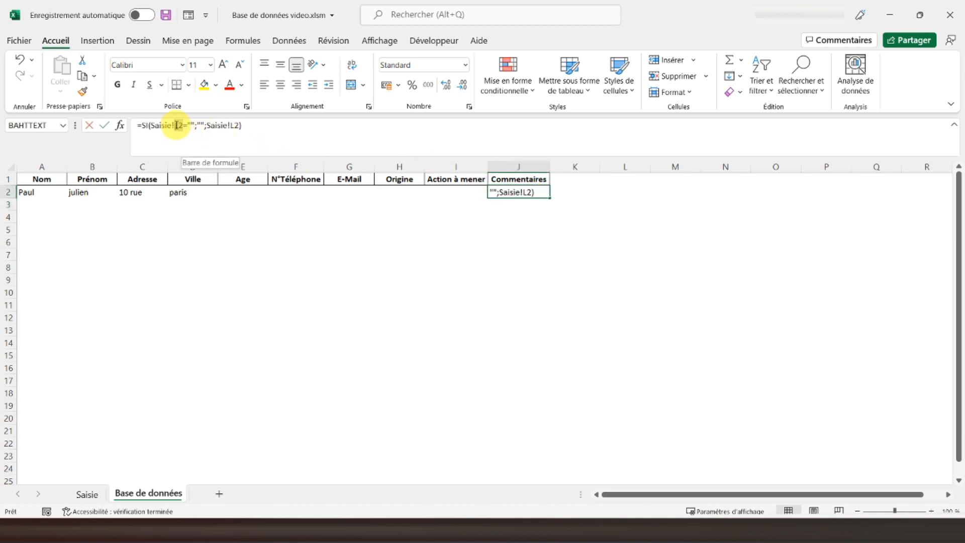
key(Delete)
key(Delete)
text(g15)
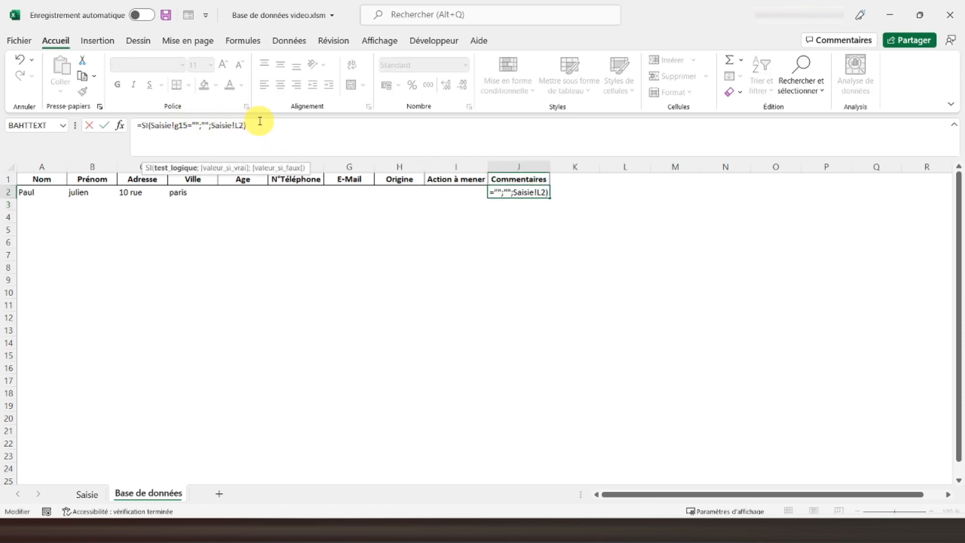
key(BackSpace)
key(BackSpace)
text(5)
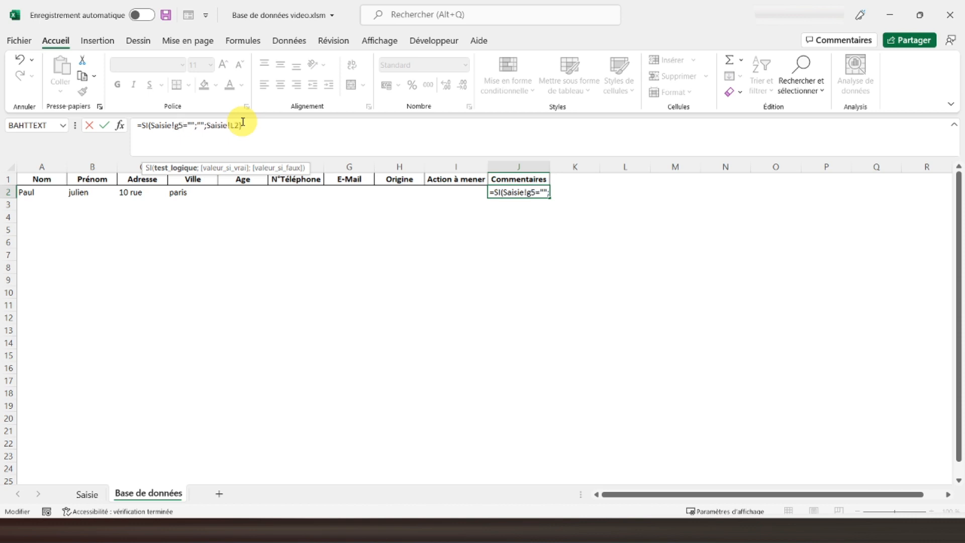
click(232, 126)
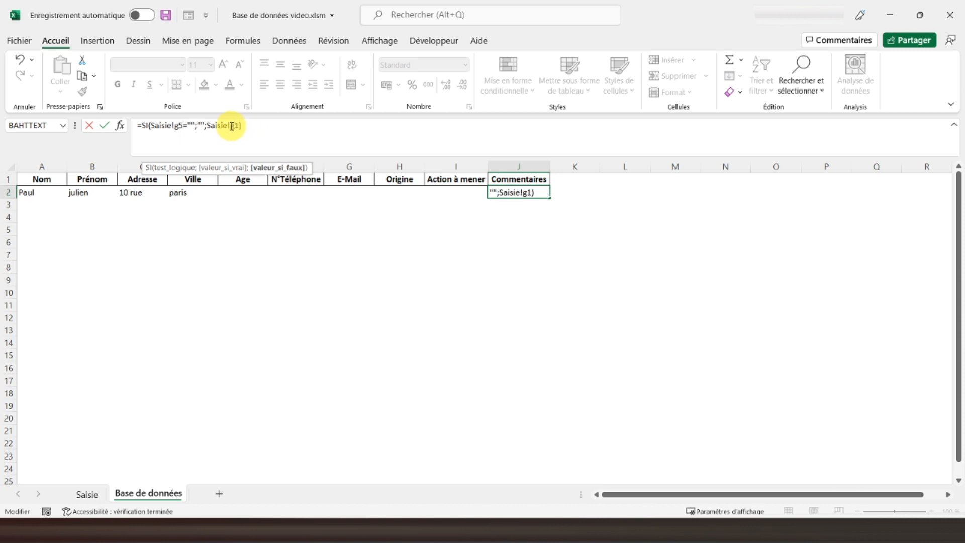
key(Return)
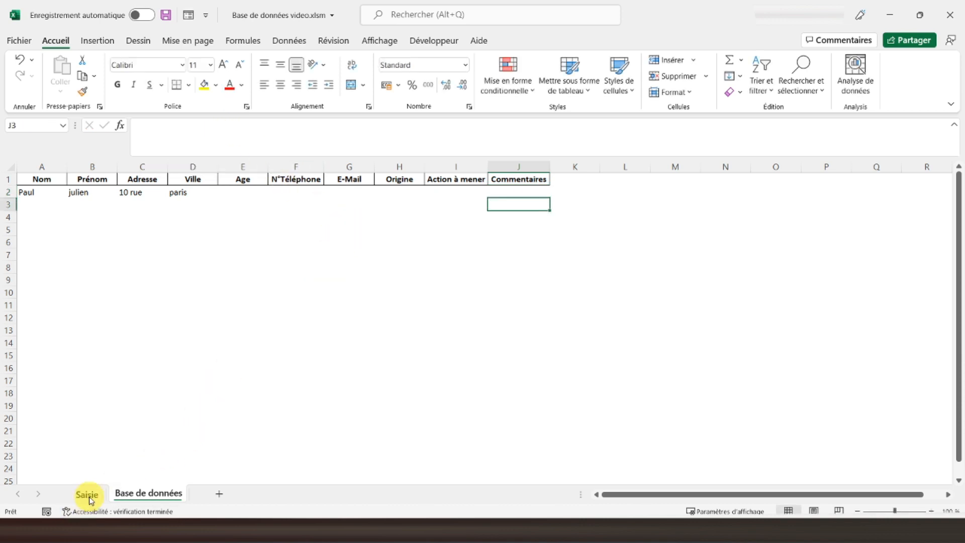
On the Saisie sheet, set the form's Age field to 20
click(87, 495)
click(288, 197)
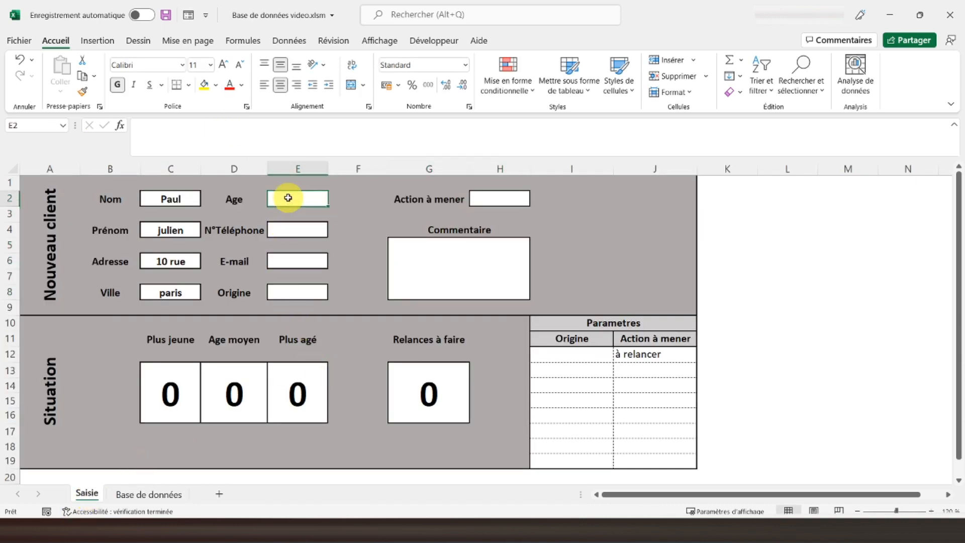
text(20)
key(Return)
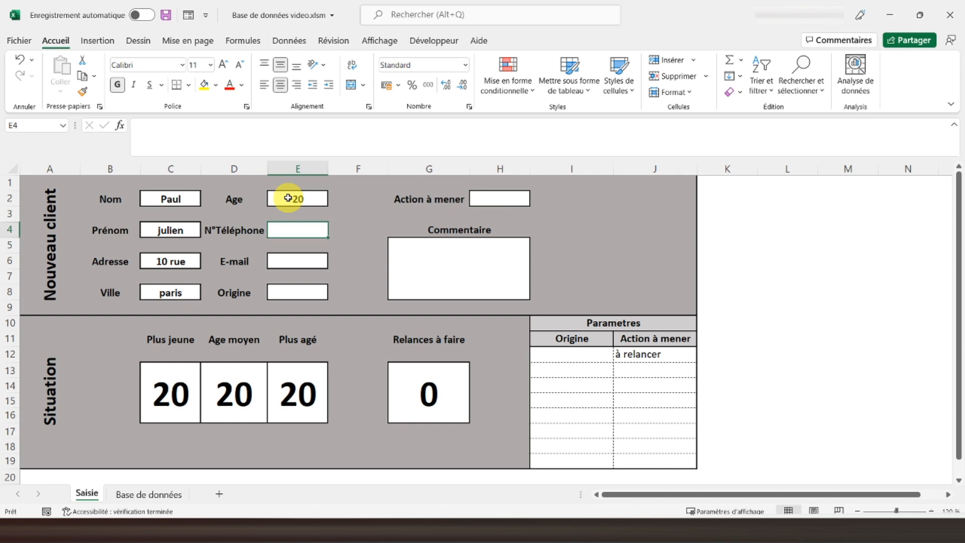
Fill in the form's N°Téléphone field with a sample phone number without leading zeros and the E-mail field with placeholder text
text(0000000)
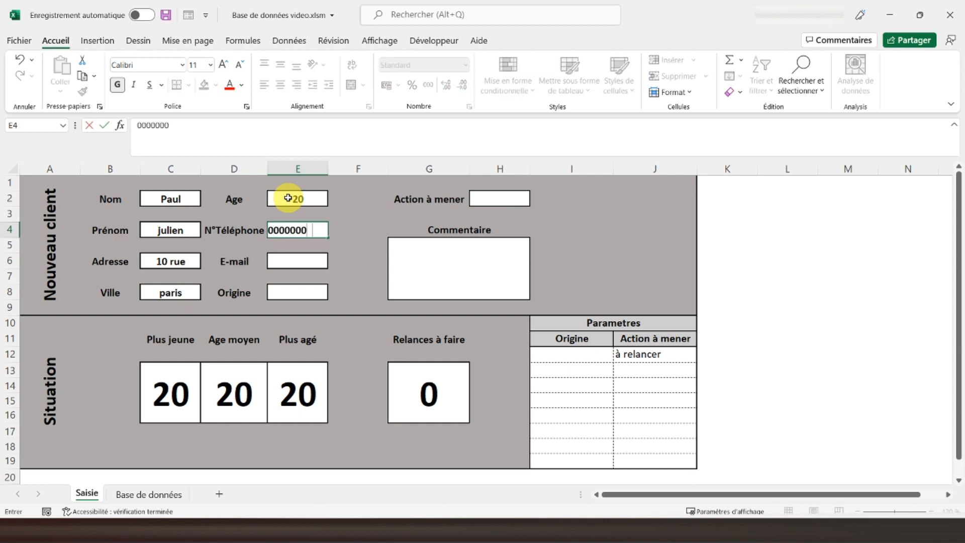
text(0)
key(Return)
click(296, 226)
text(333333)
key(Return)
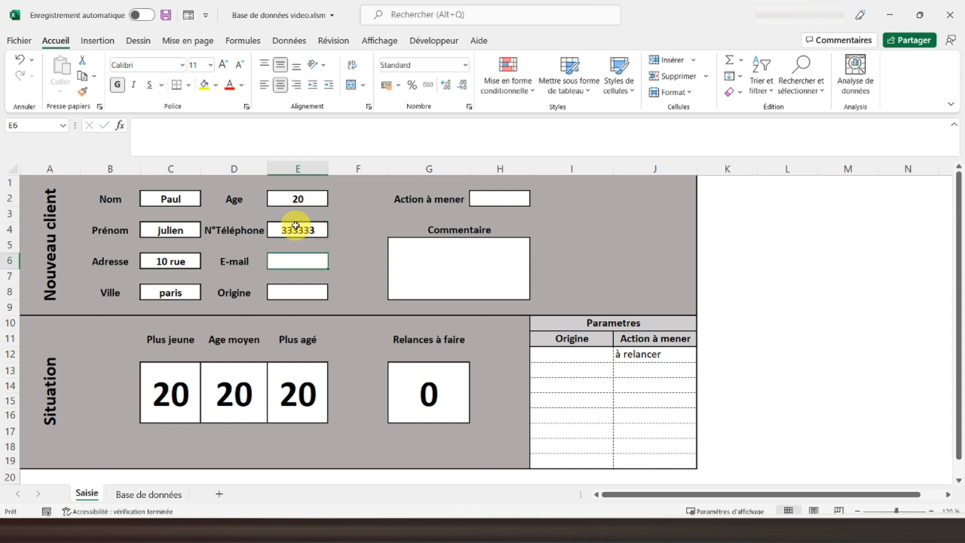
text(abc)
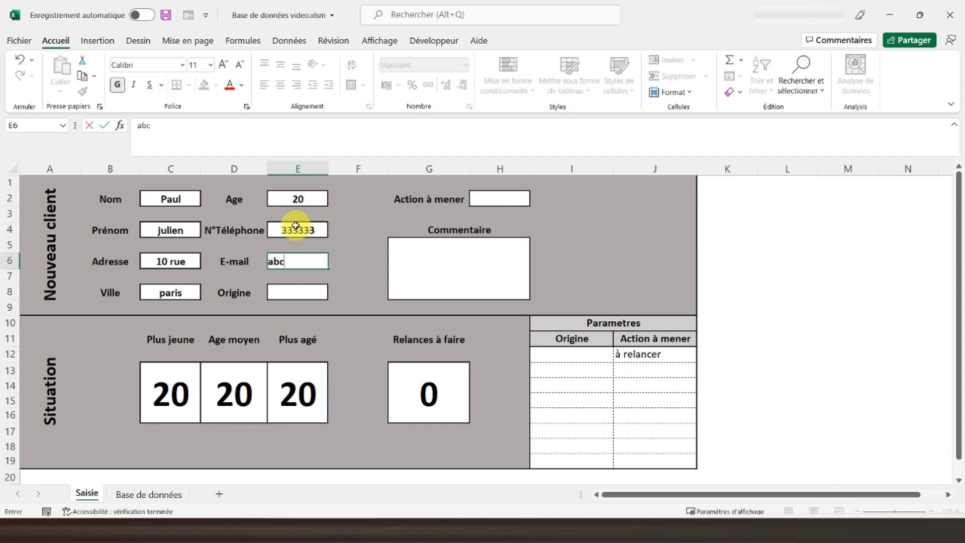
key(Return)
key(Return)
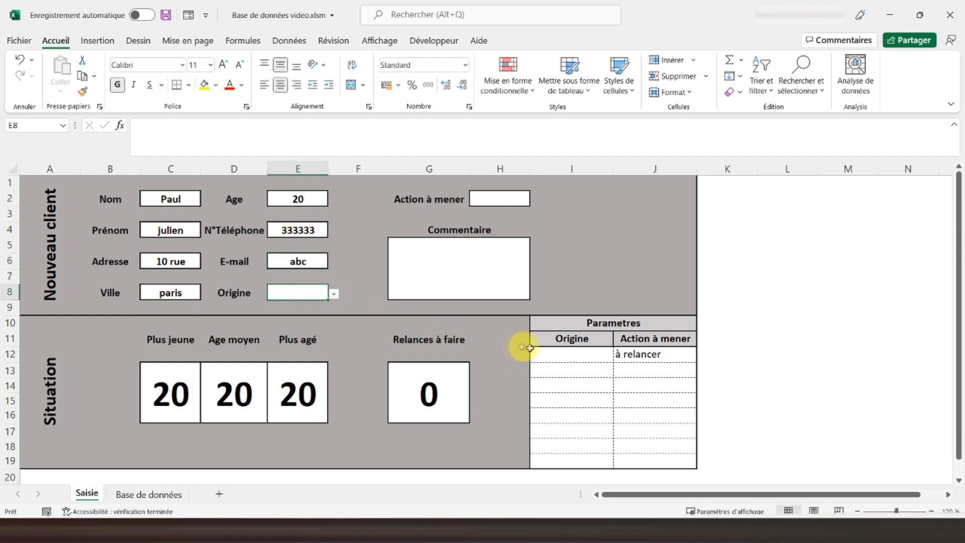
Add Pub as the first entry of the Origine parameter list in cell I12
click(561, 355)
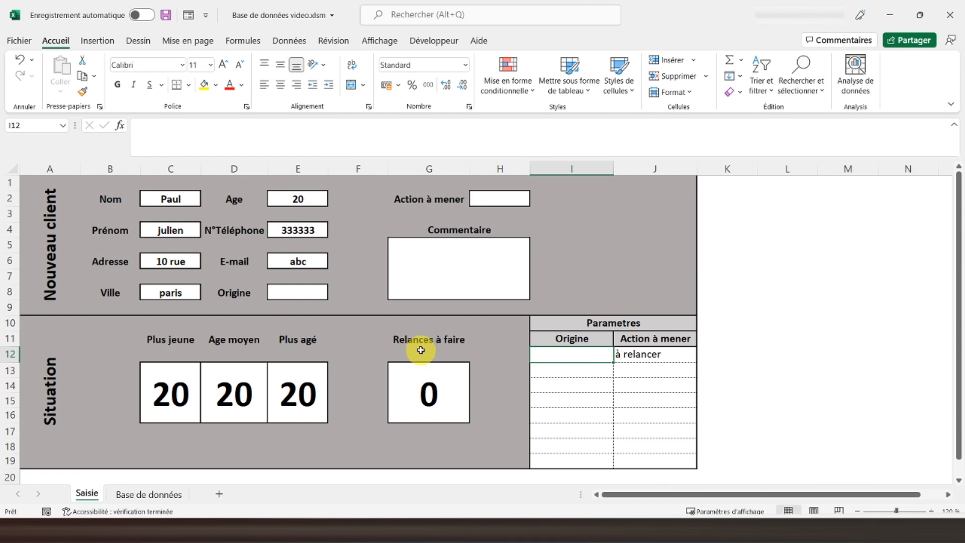
text(Pu)
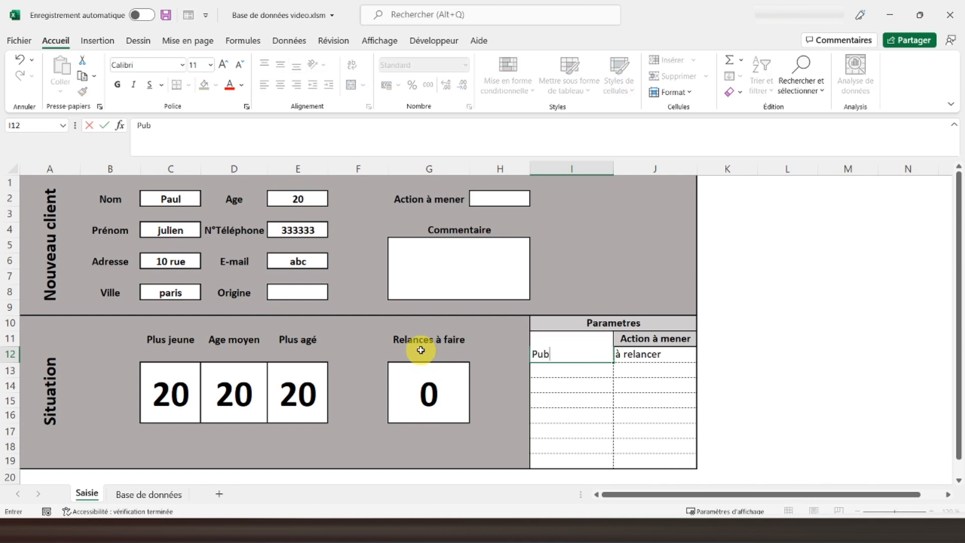
text(b)
key(Return)
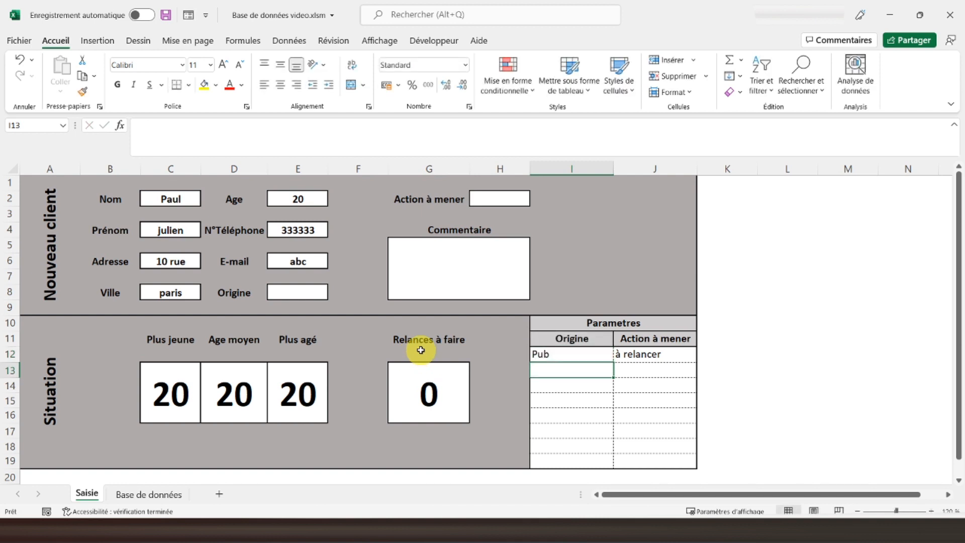
Choose Pub for the form's Origine field and à relancer for the Action à mener field
click(304, 292)
click(333, 292)
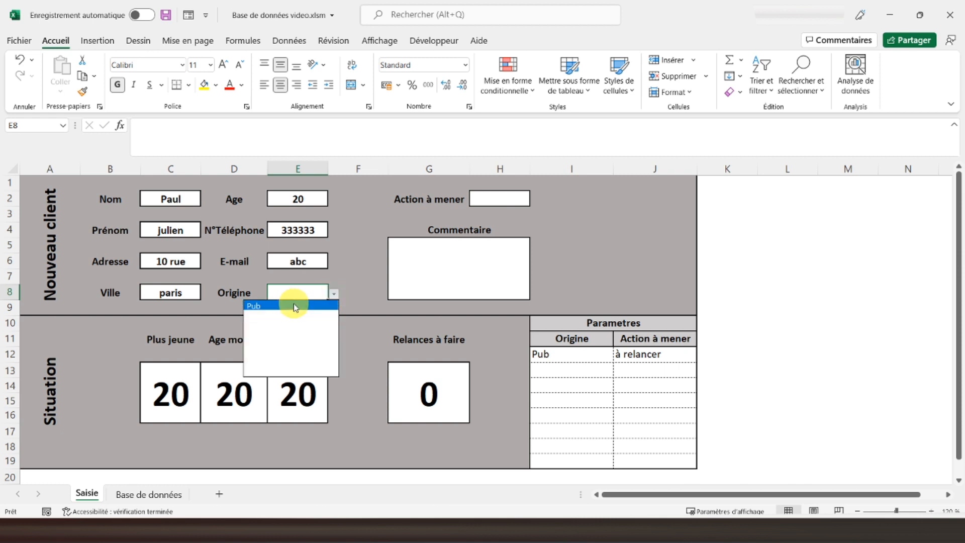
click(296, 306)
click(493, 200)
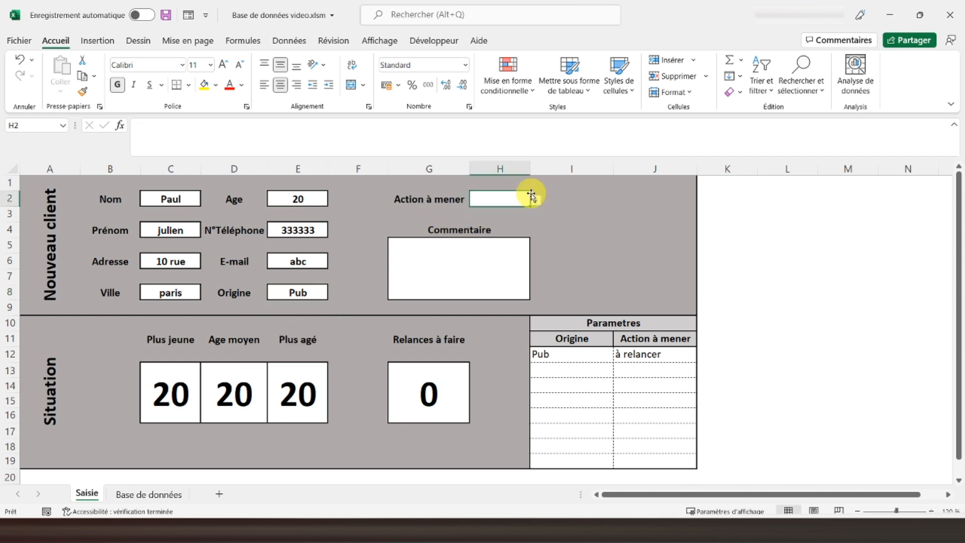
click(536, 200)
click(492, 213)
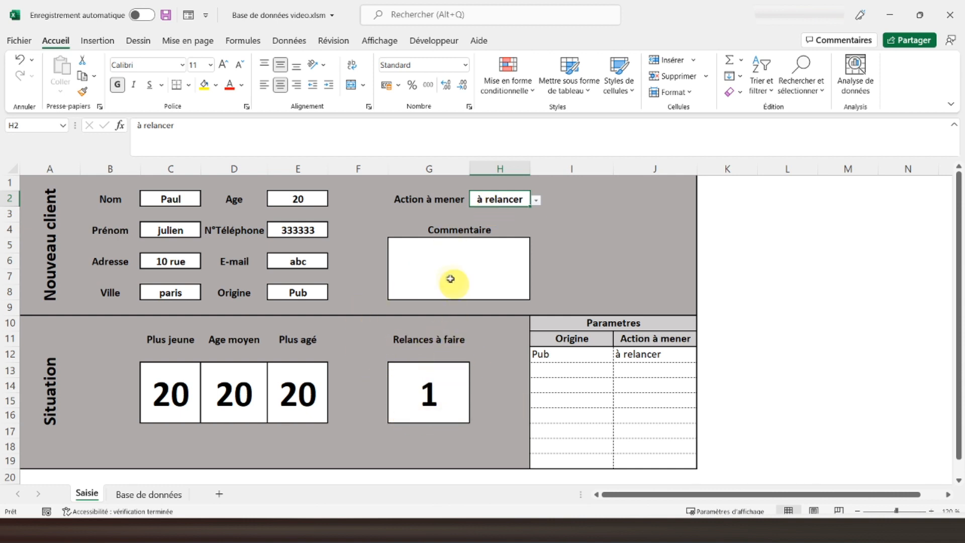
Enter blablabla in the form's Commentaire field
click(438, 249)
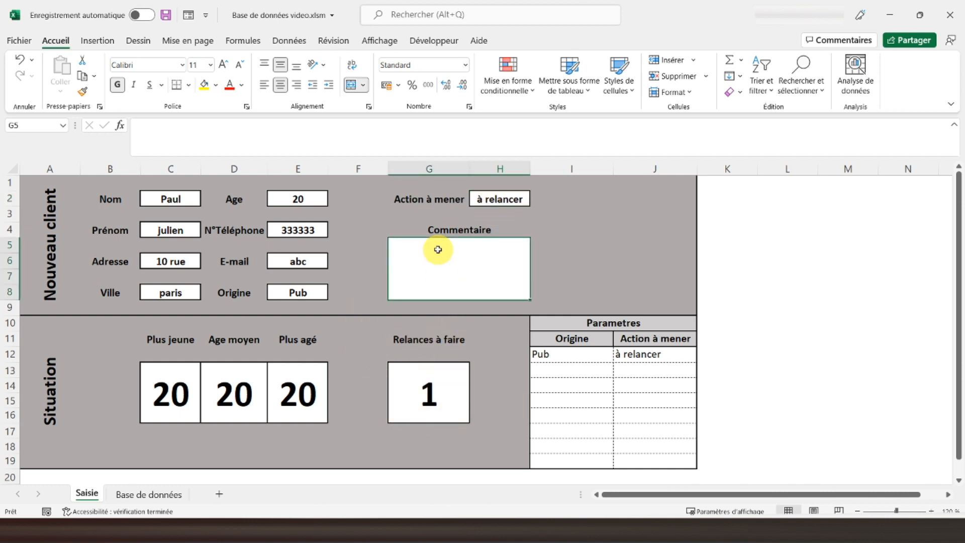
text(blablabl)
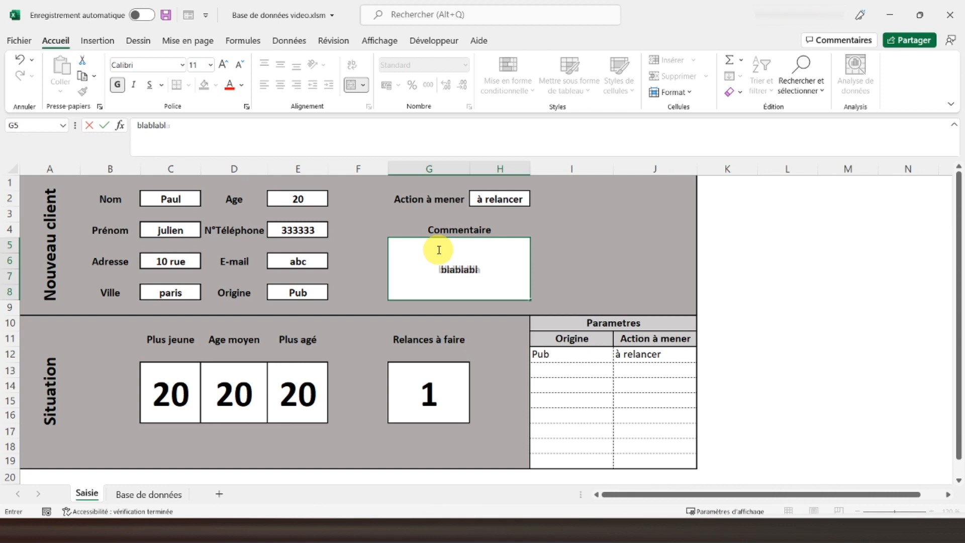
text(a)
key(Return)
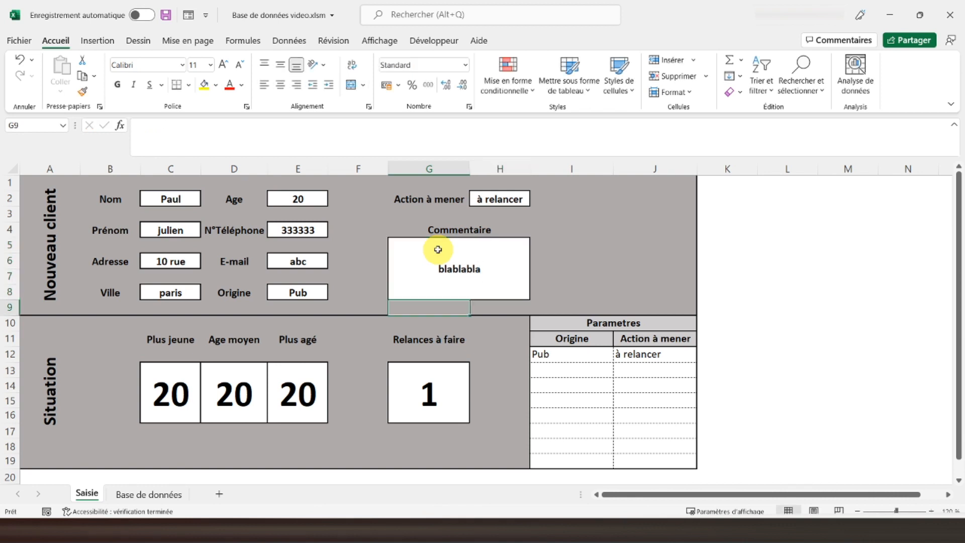
On the Base de données sheet, add borders to all cells of the client row A2:J2
click(126, 495)
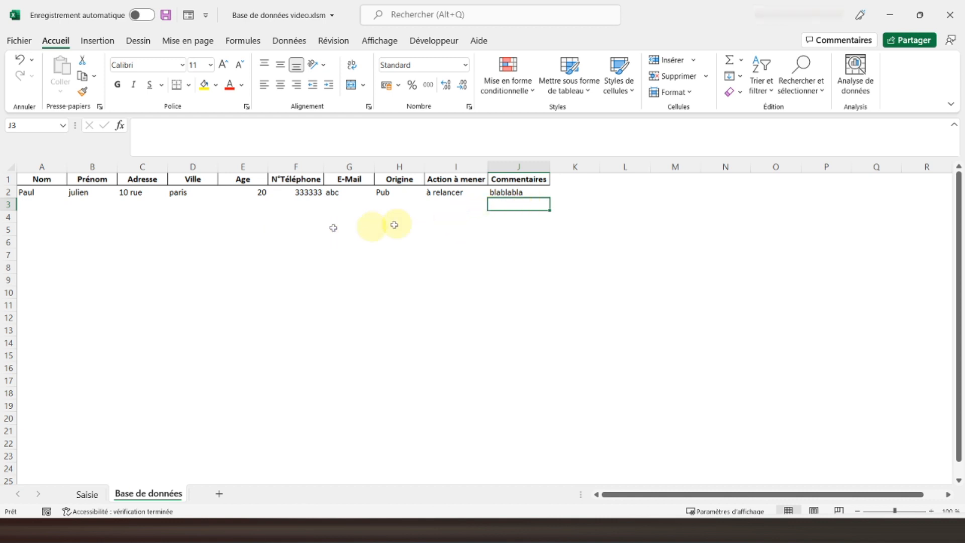
drag(27, 194, 510, 191)
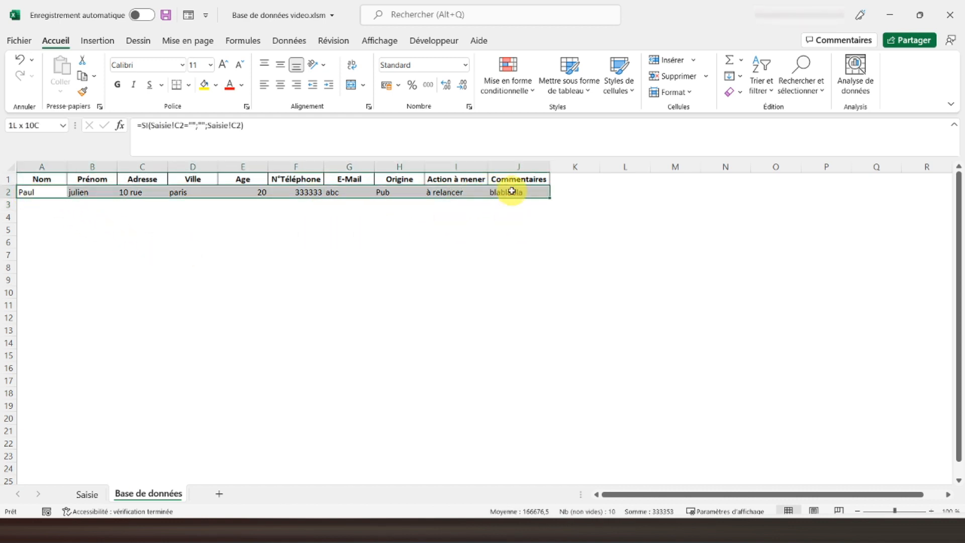
click(190, 87)
click(200, 213)
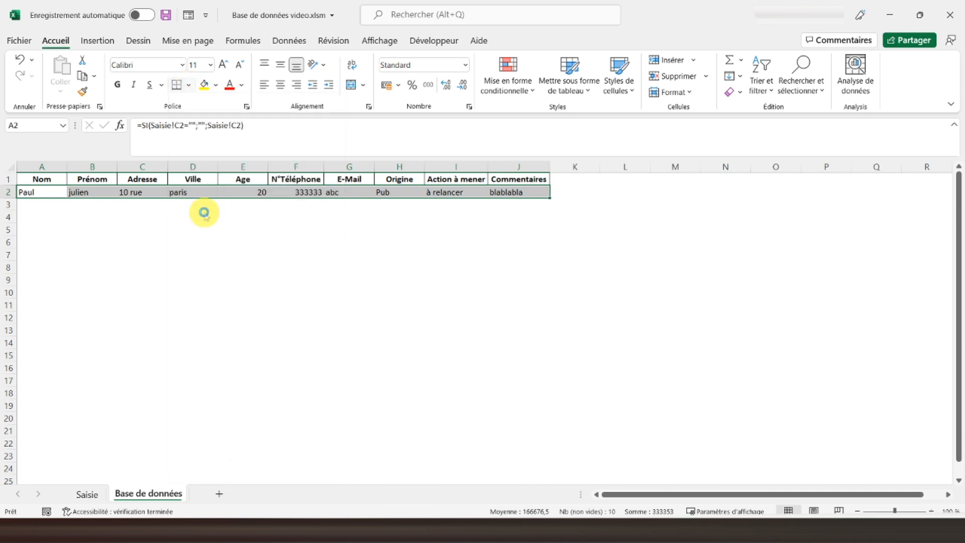
click(41, 180)
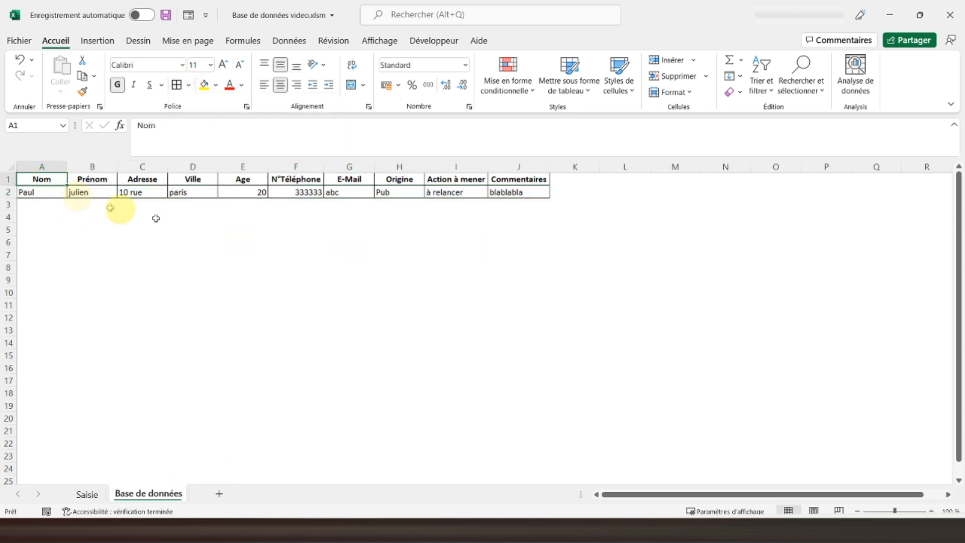
Draw an ActiveX command button about 132 by 47 points on the Saisie sheet, beside the Action à mener field
click(87, 494)
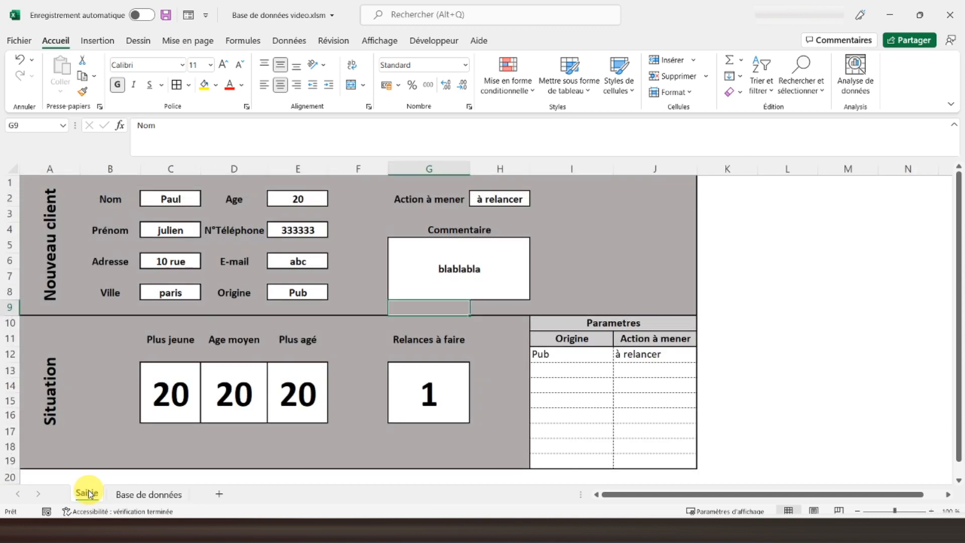
click(452, 259)
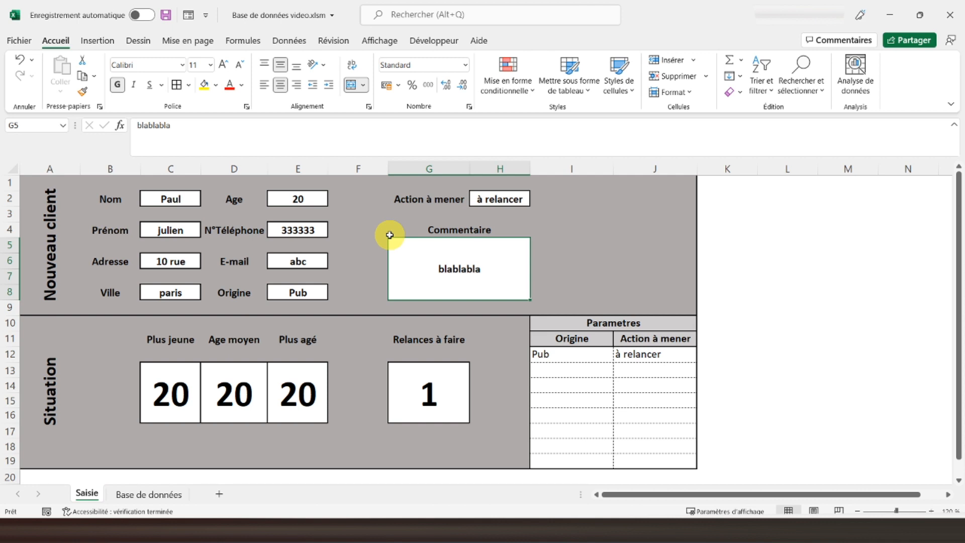
click(38, 187)
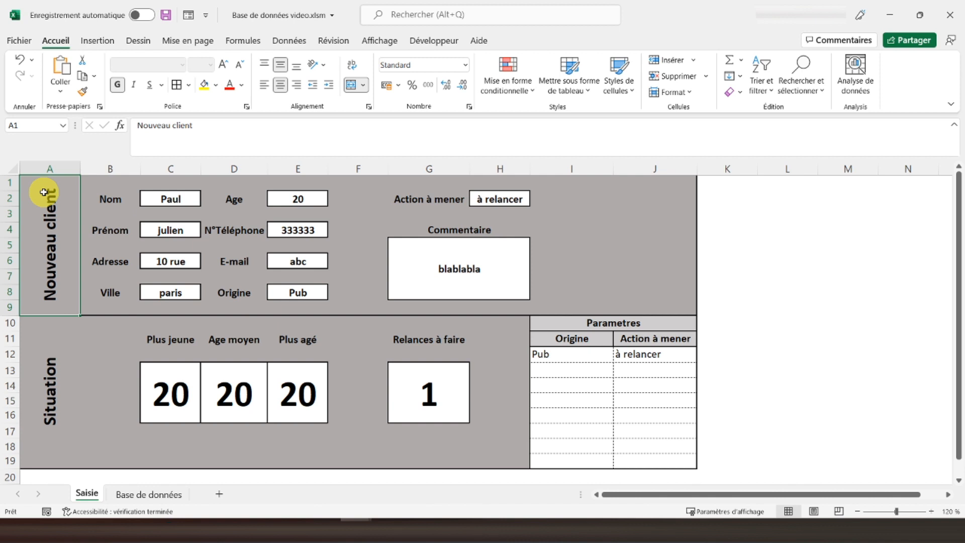
click(428, 46)
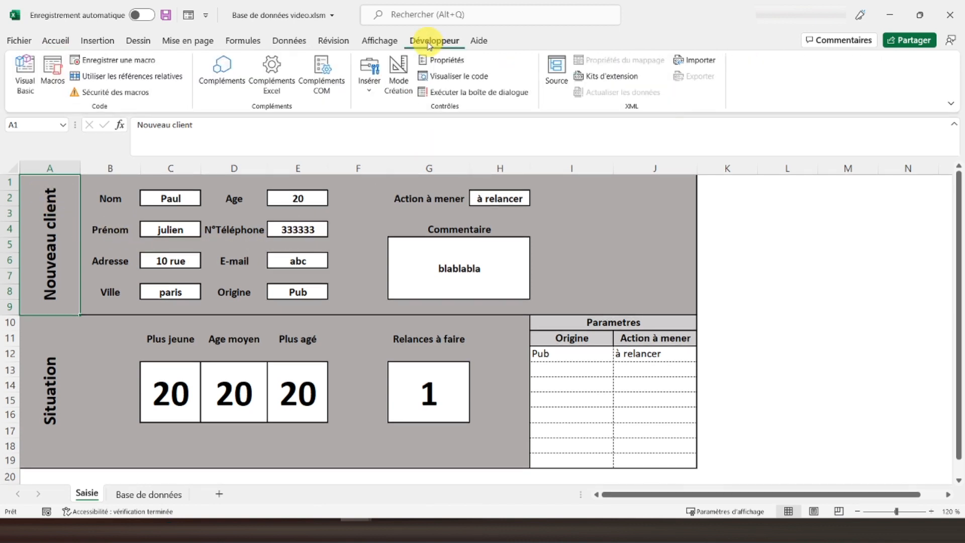
click(373, 86)
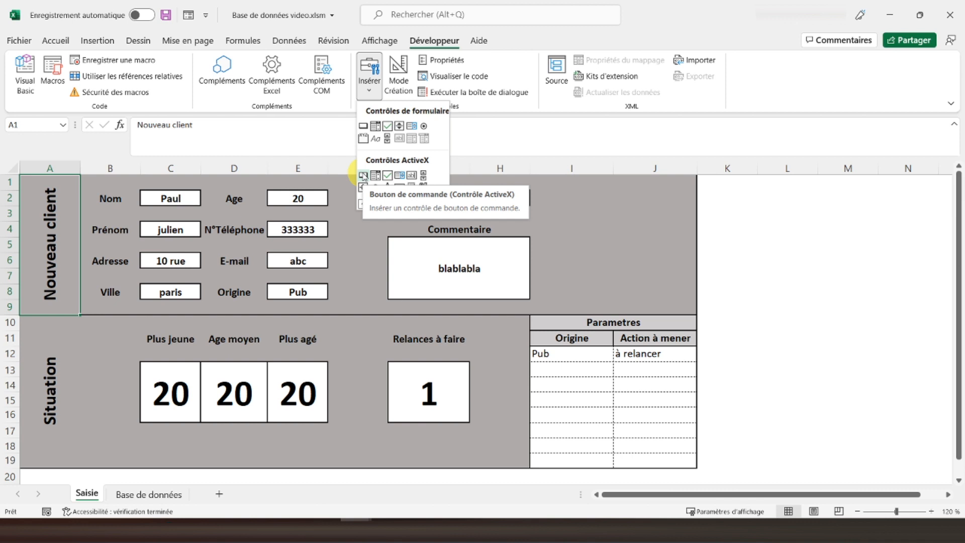
click(363, 176)
drag(550, 194, 683, 240)
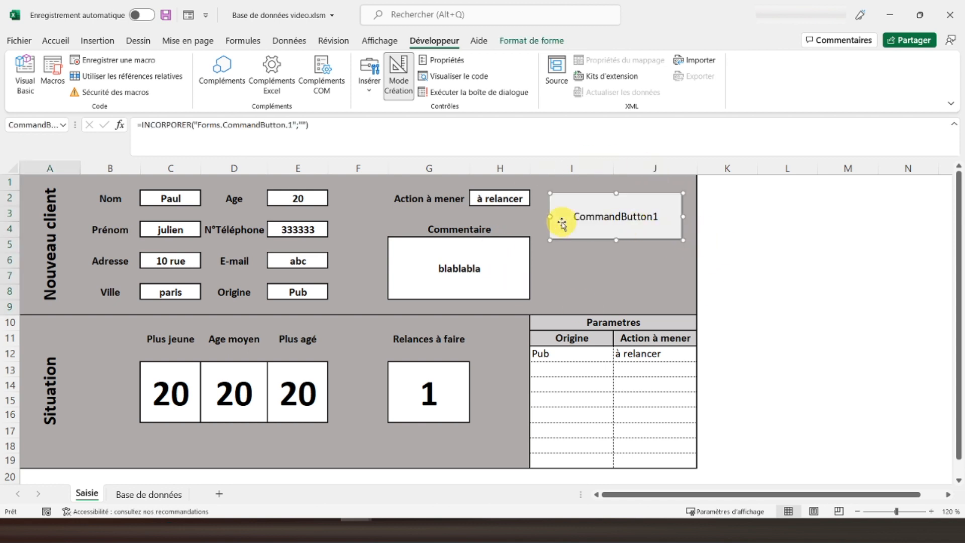
Set the BackColor property of the new command button on the Saisie sheet to bright green from the colour palette
right_click(570, 230)
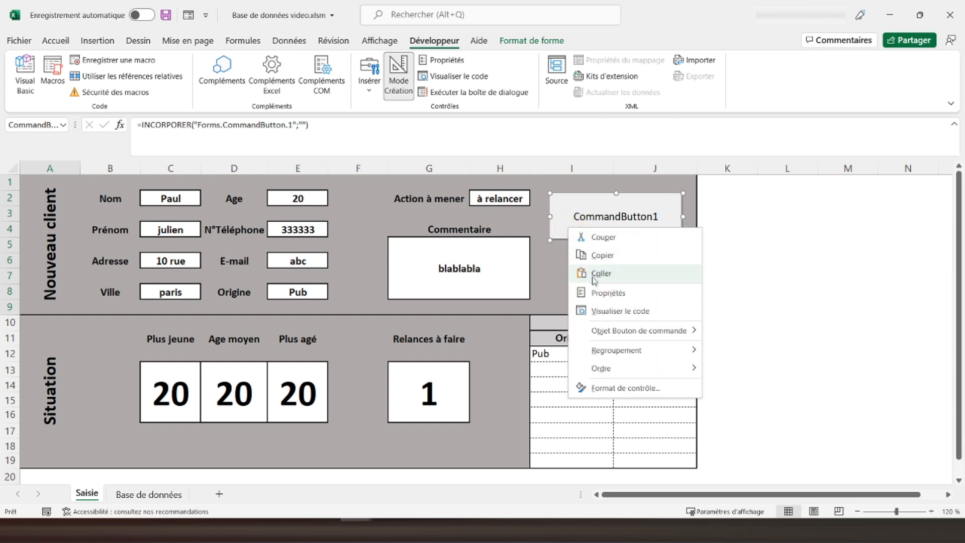
click(598, 294)
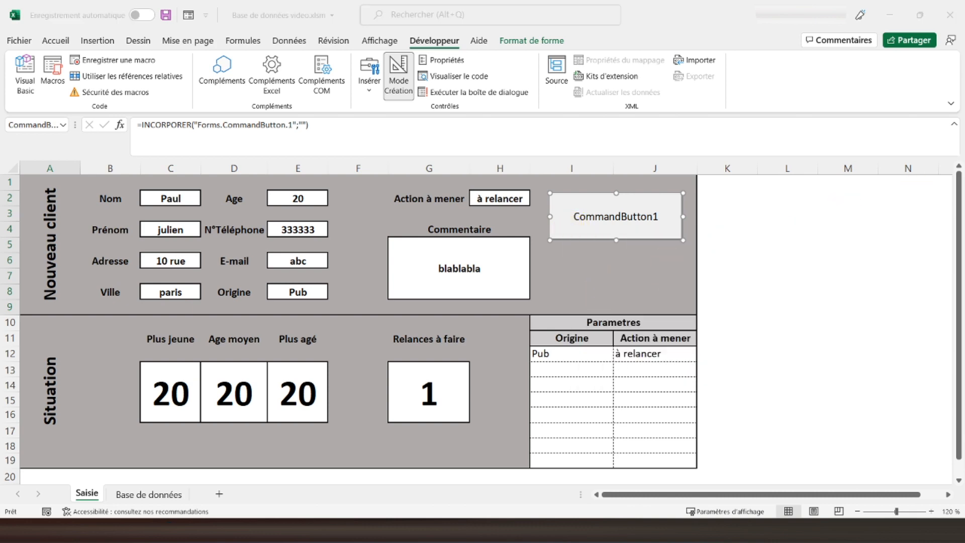
drag(955, 146, 307, 34)
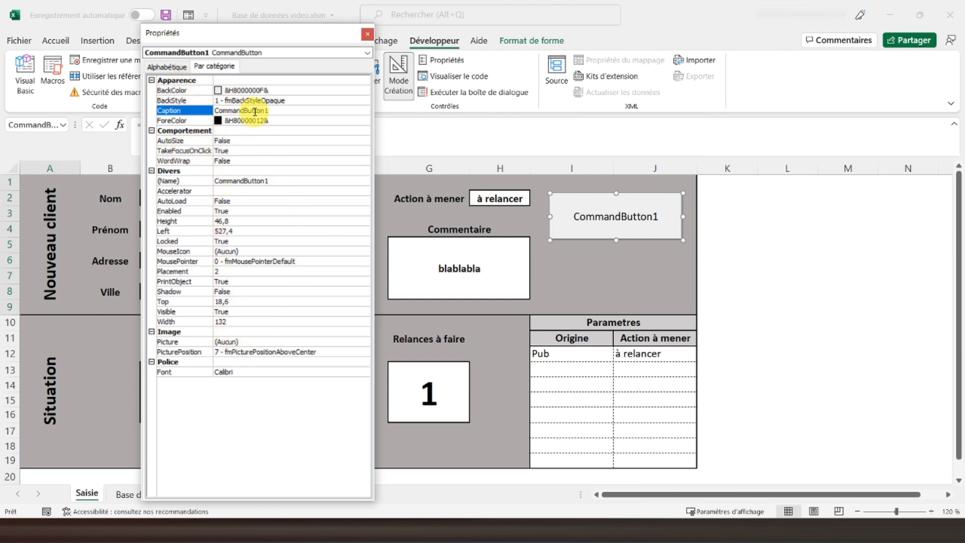
click(274, 90)
click(365, 91)
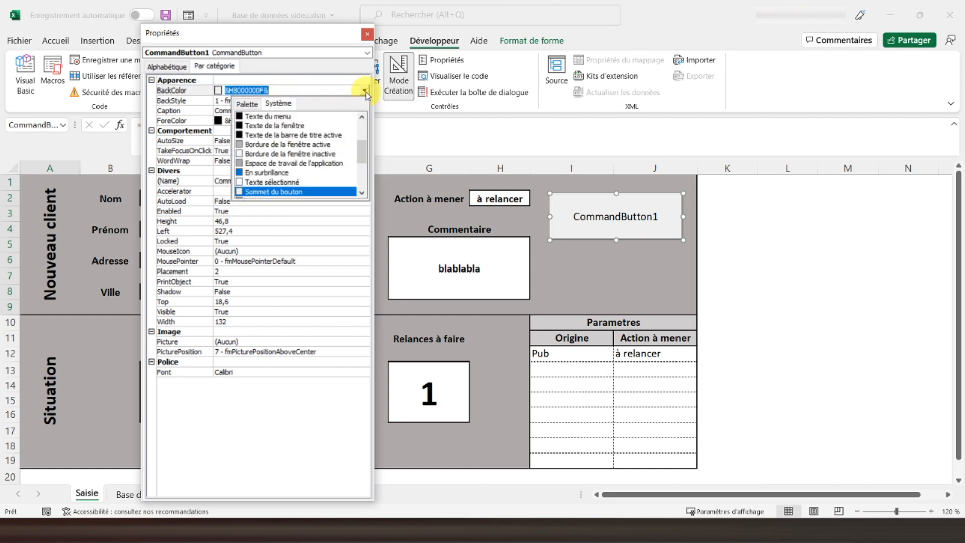
click(252, 104)
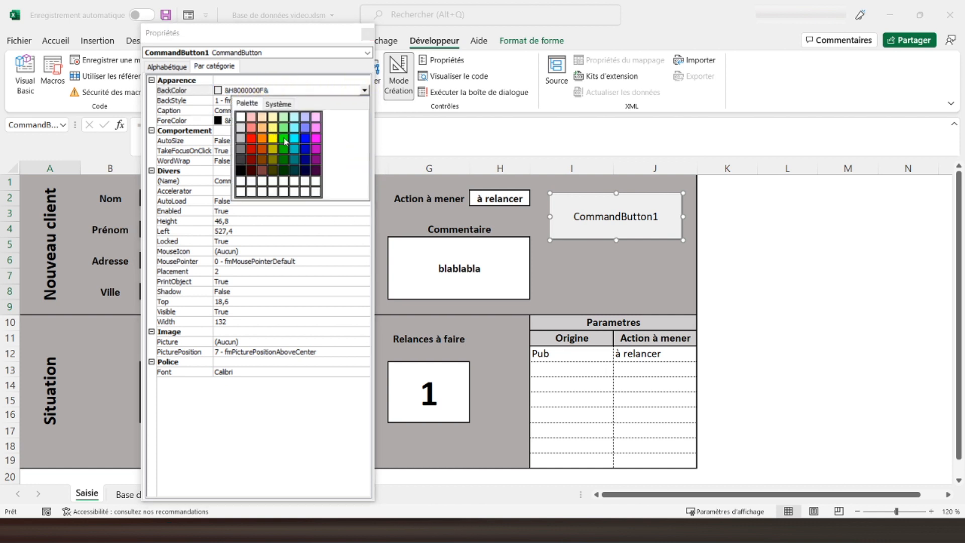
click(285, 142)
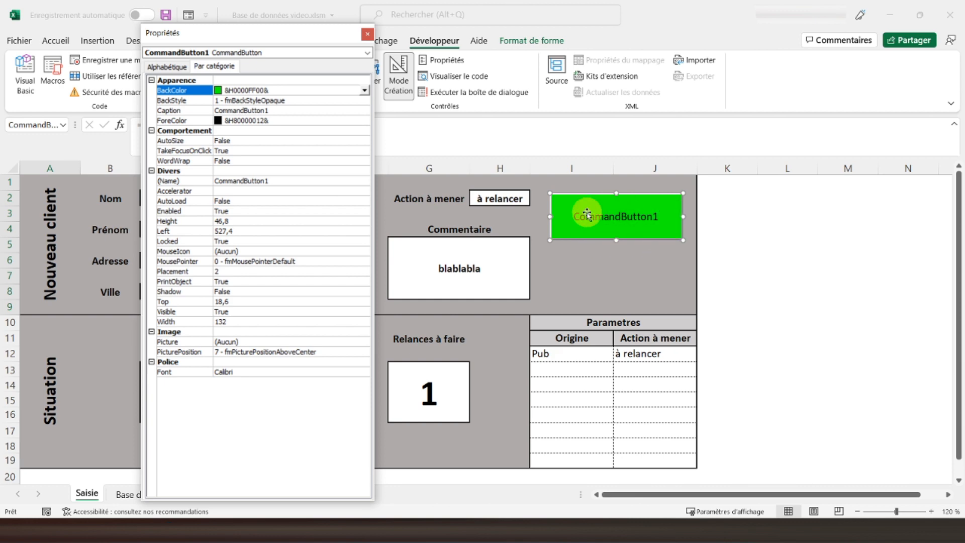
Set the green command button's font to Calibri, style Gras, size 11
click(254, 373)
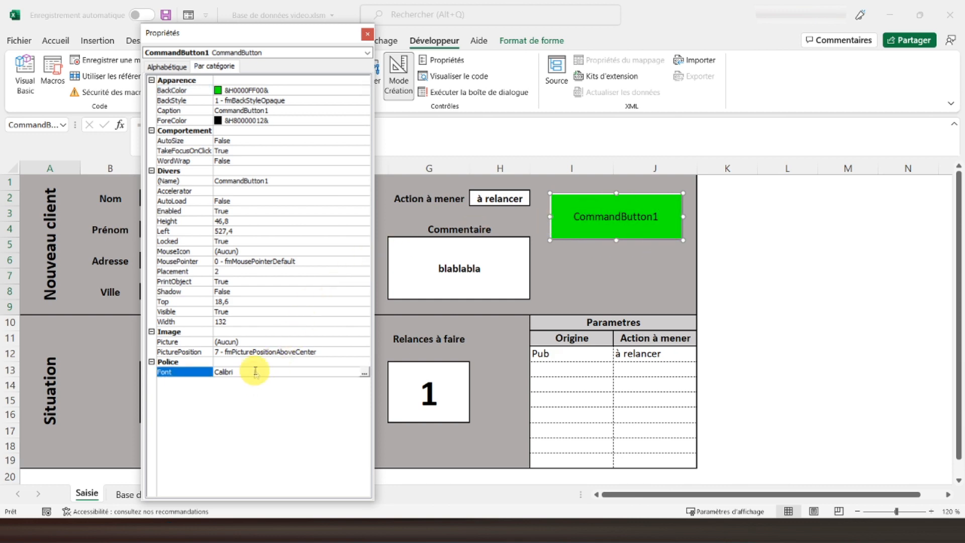
click(365, 373)
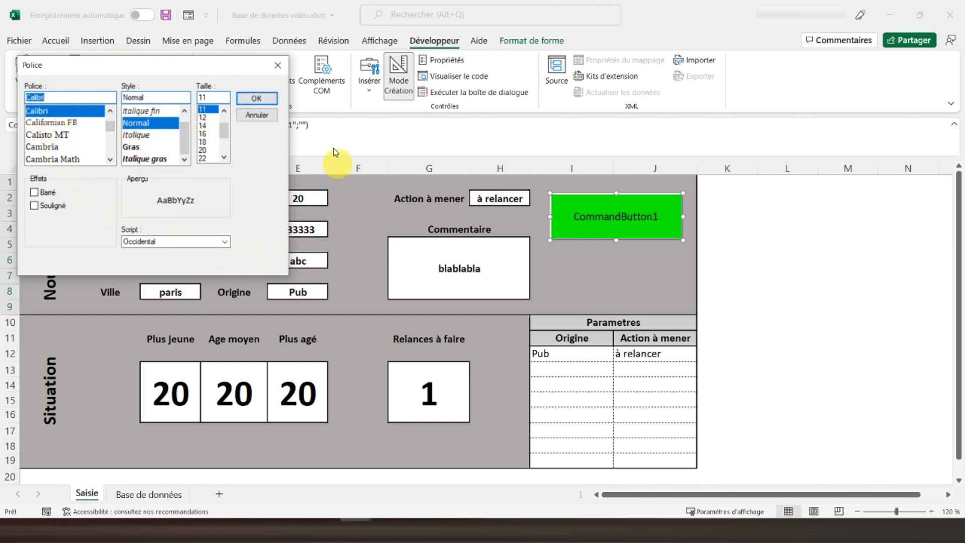
click(138, 151)
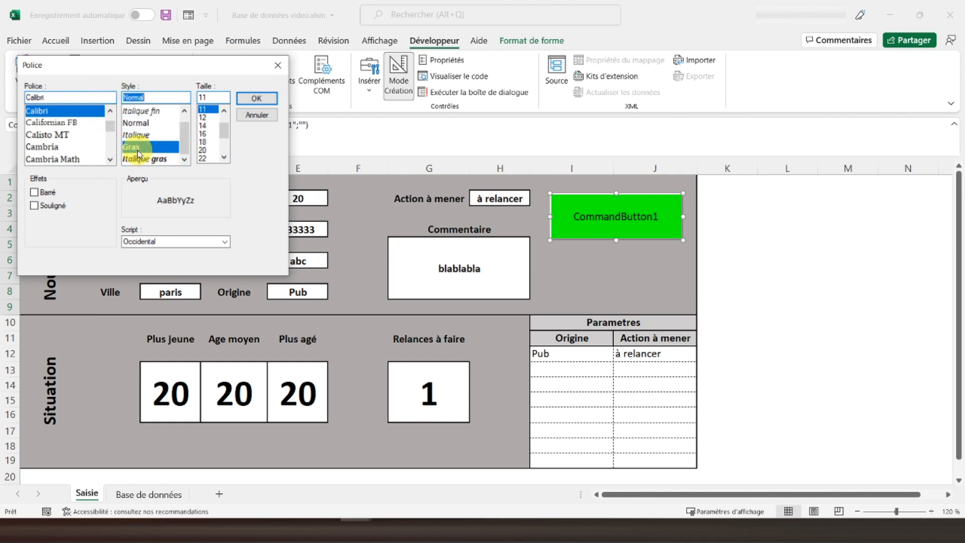
click(203, 111)
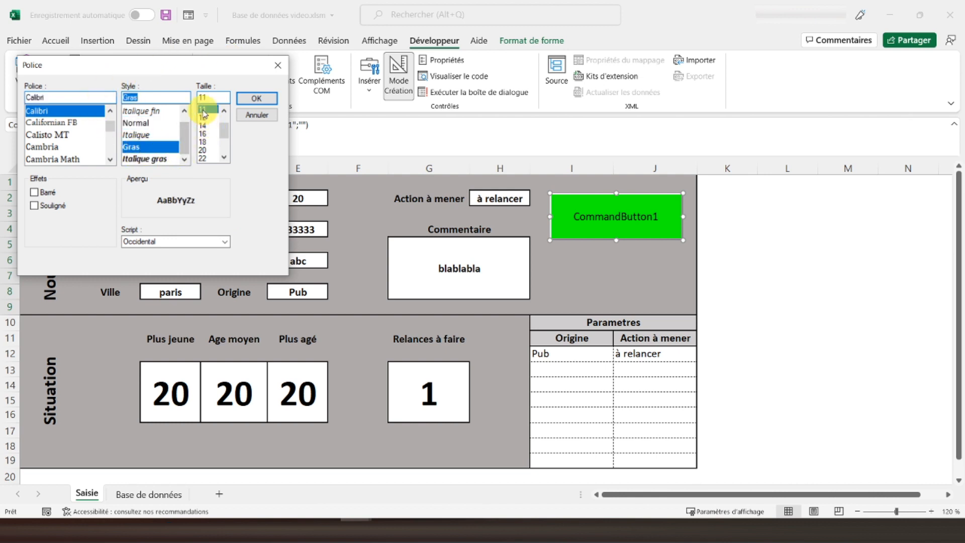
click(253, 103)
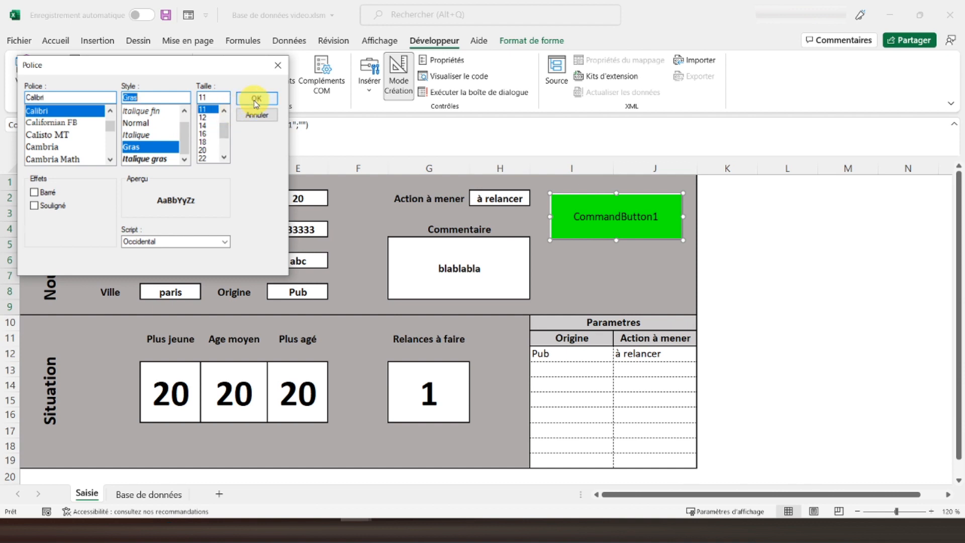
click(256, 100)
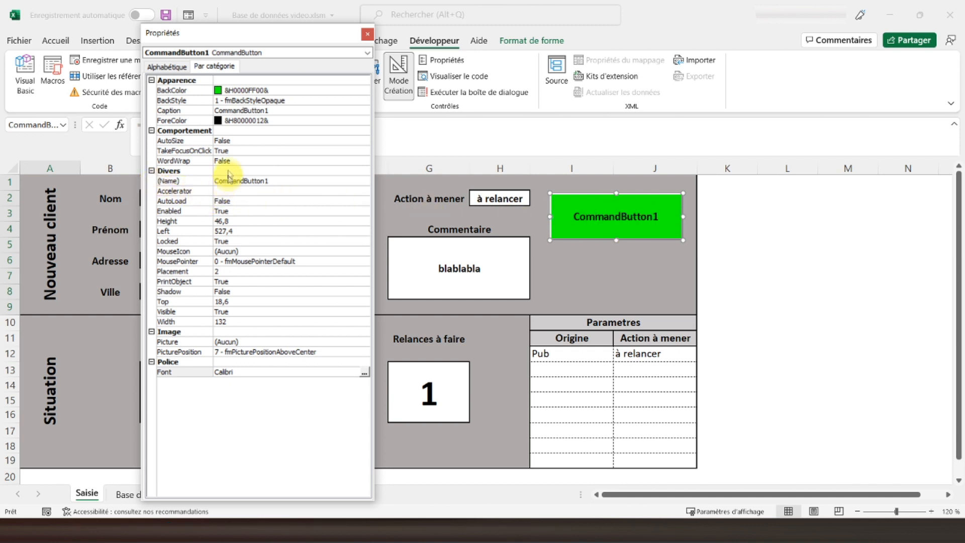
Change the green command button's caption to Valider and close its properties
click(281, 111)
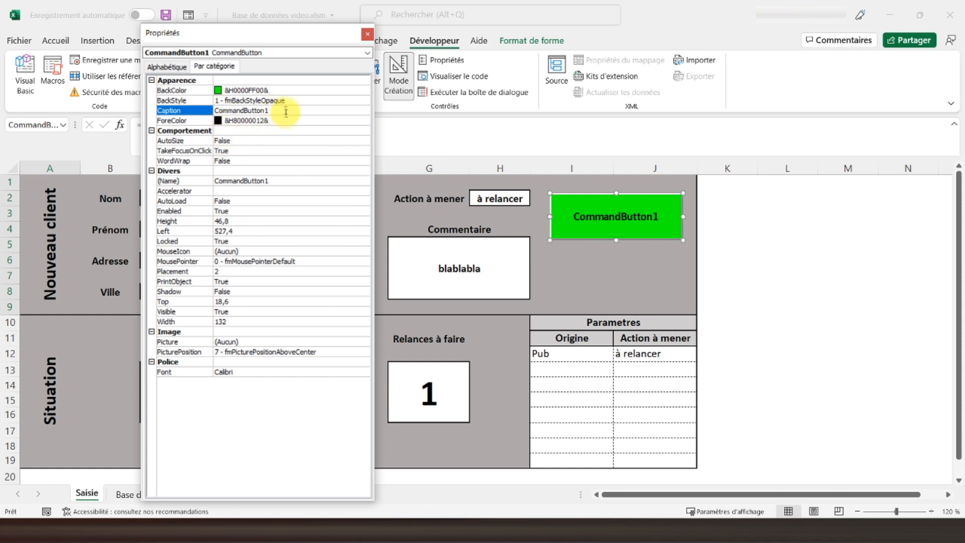
drag(283, 110, 200, 116)
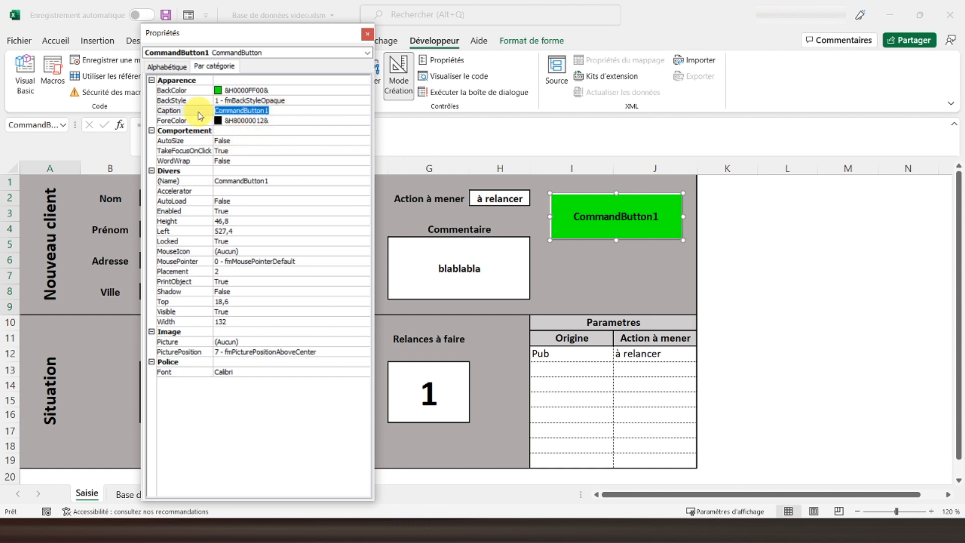
text(Valider)
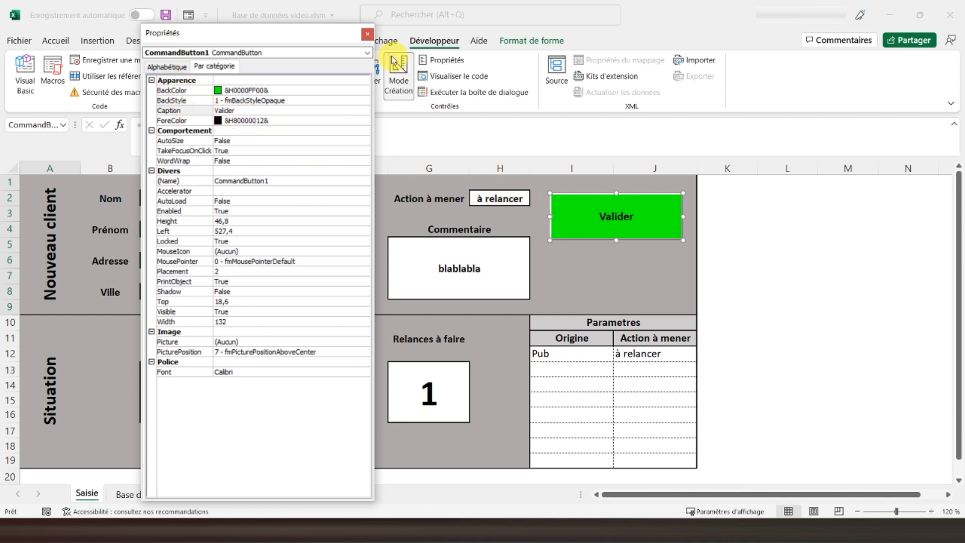
click(368, 36)
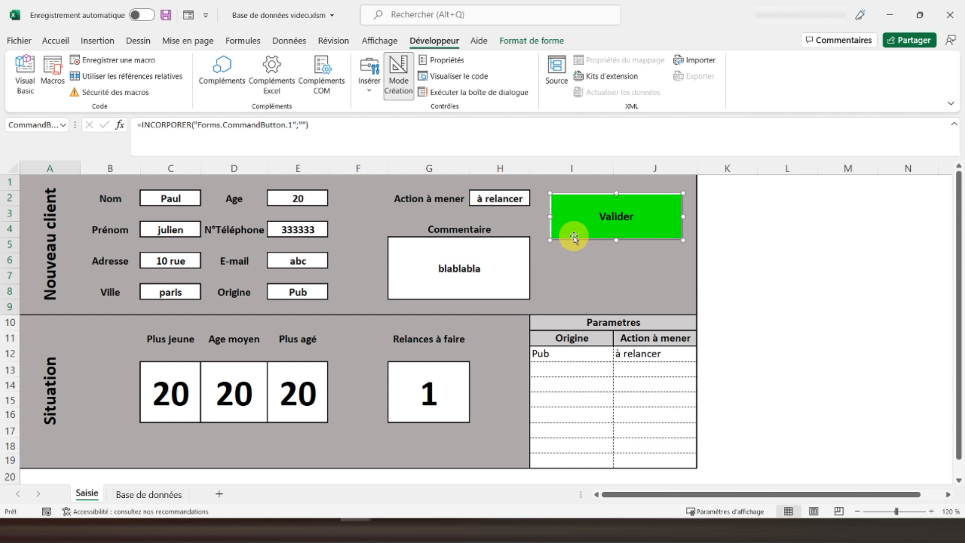
Copy the Valider button and place the duplicate directly beneath it, above the Parametres table
right_click(576, 236)
click(617, 262)
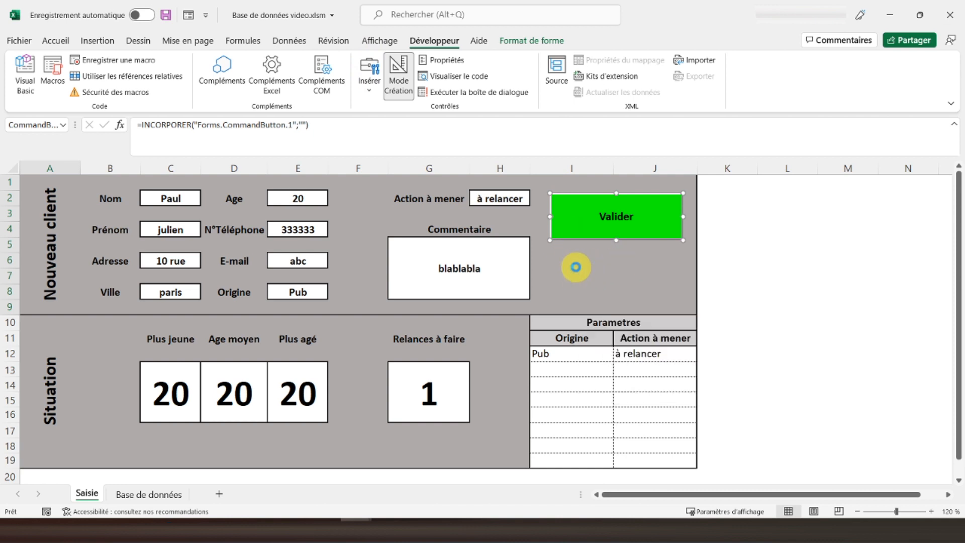
click(565, 273)
right_click(566, 273)
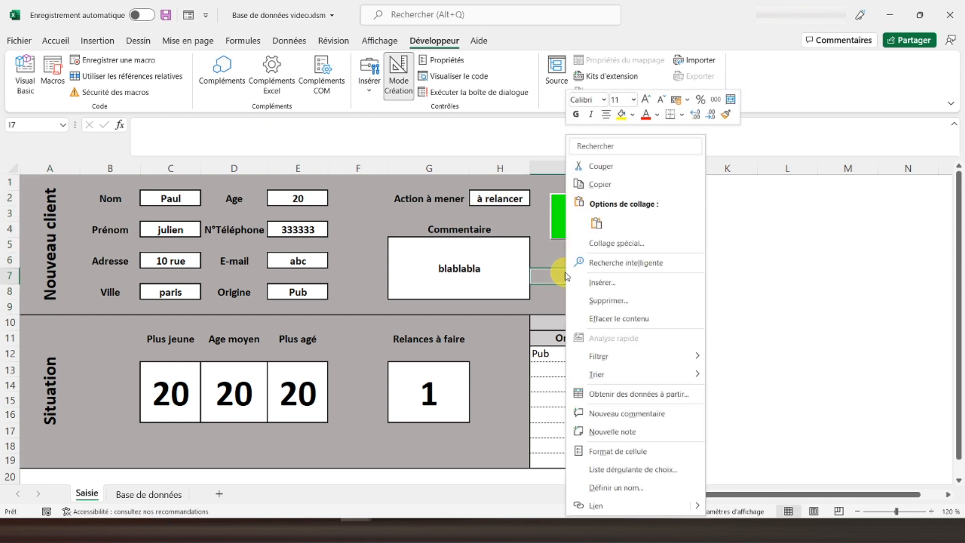
click(597, 225)
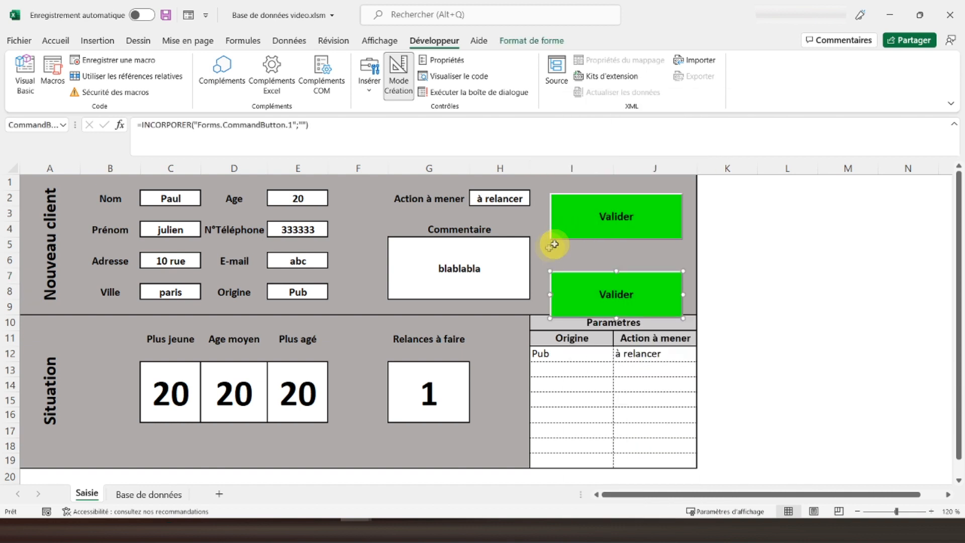
mouse_move(575, 270)
mouse_down()
mouse_move(578, 245)
mouse_move(558, 253)
mouse_move(575, 258)
mouse_up()
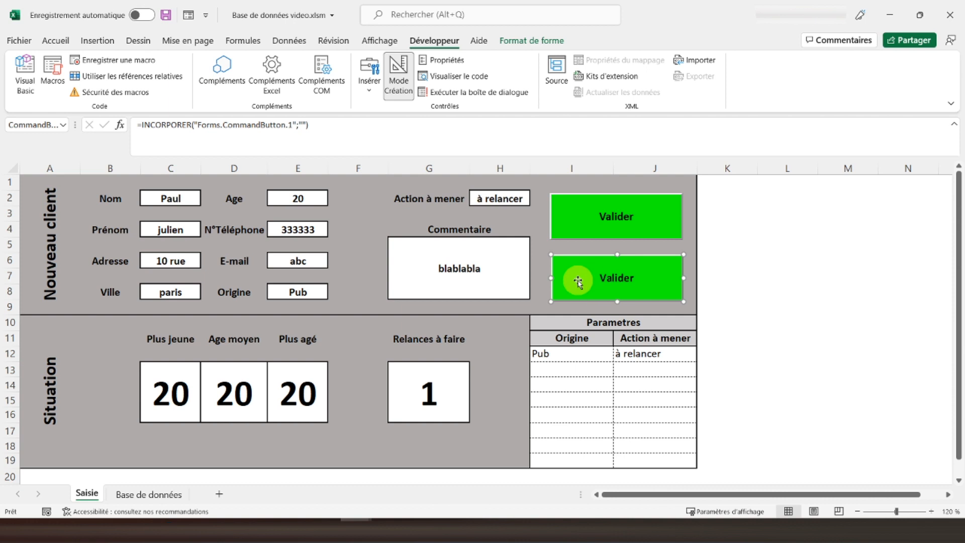
Set the BackColor property of the duplicated lower button to bright red from the colour palette
right_click(578, 283)
click(604, 347)
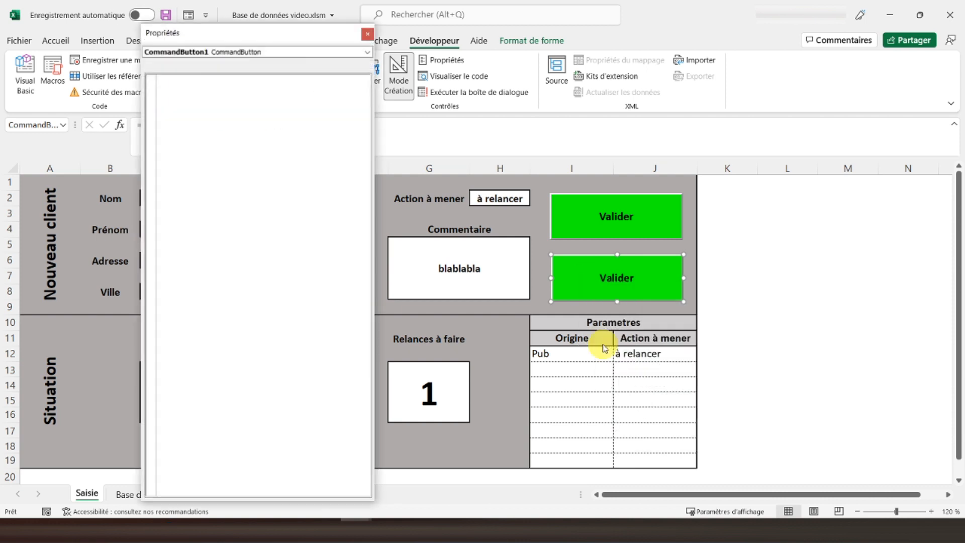
click(276, 100)
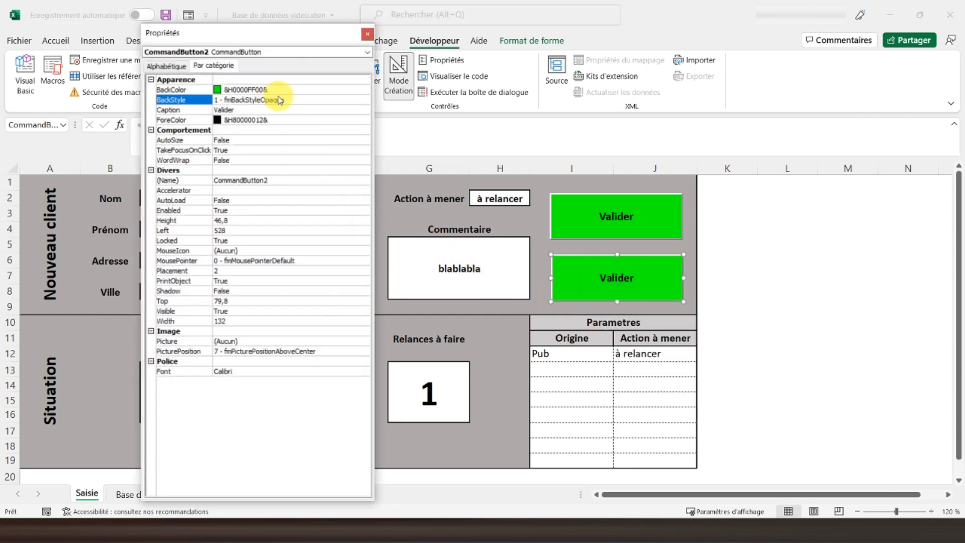
click(342, 92)
click(364, 89)
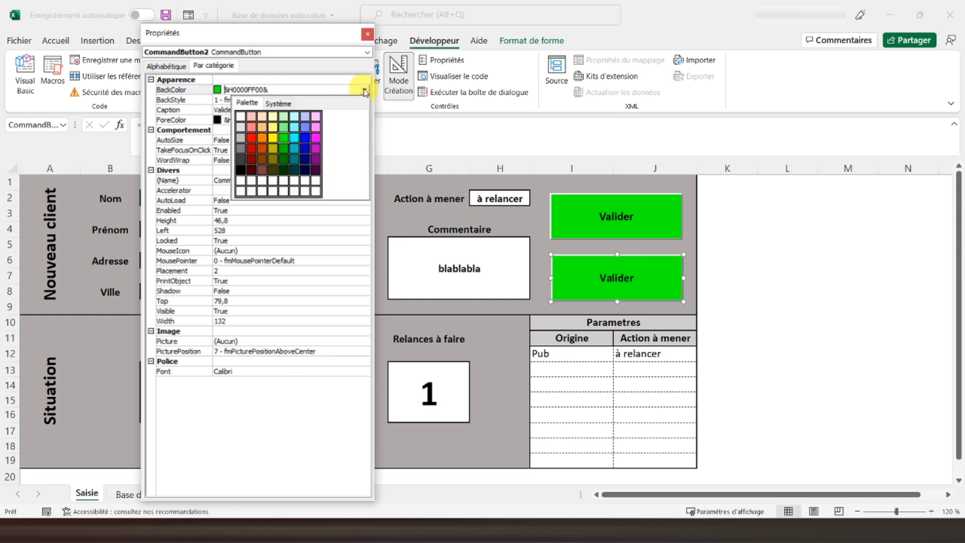
click(252, 139)
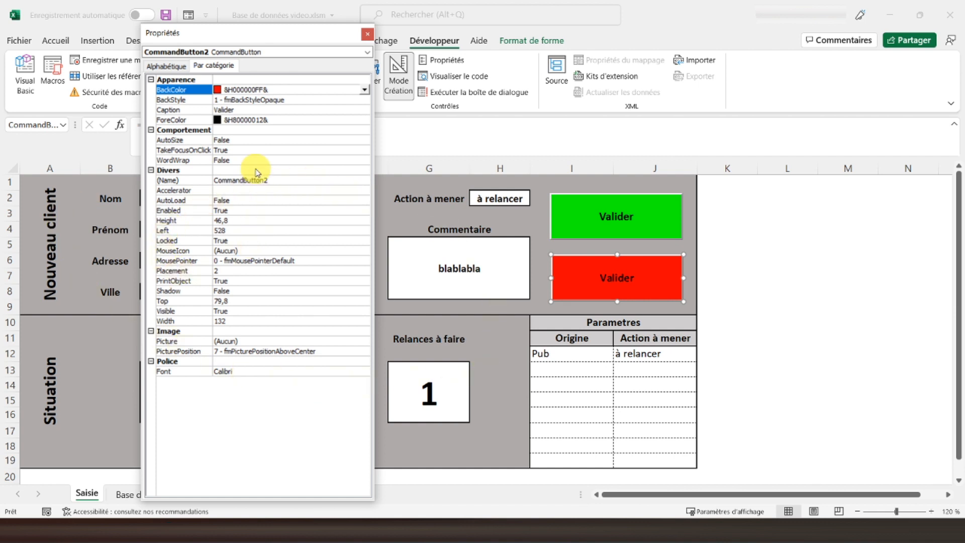
Change the red button's caption to Effacer, close its properties and deselect it
click(242, 111)
double_click(203, 110)
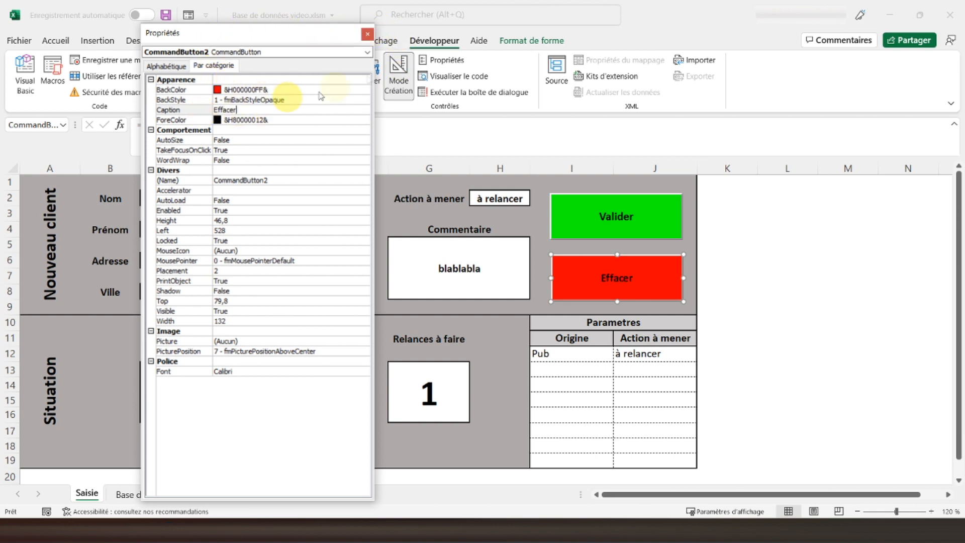
click(368, 39)
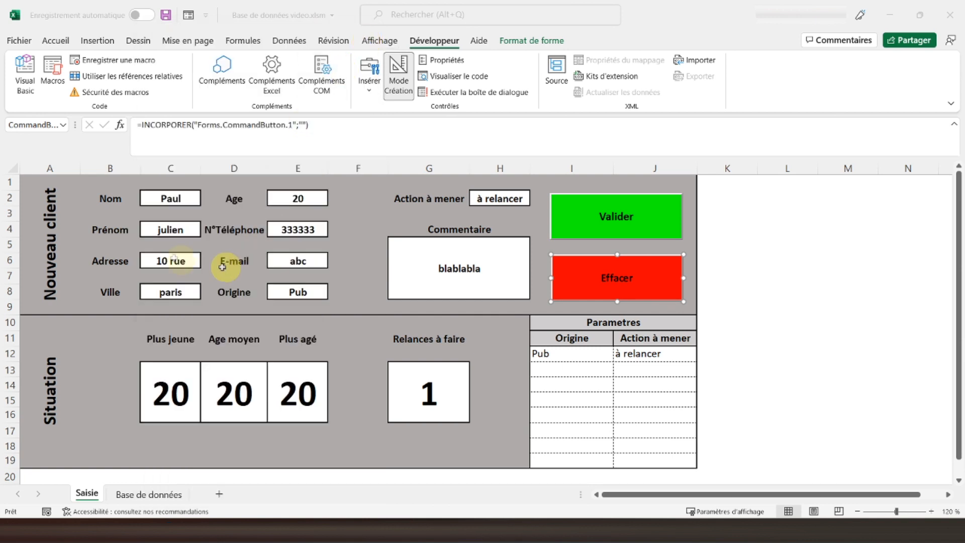
click(38, 186)
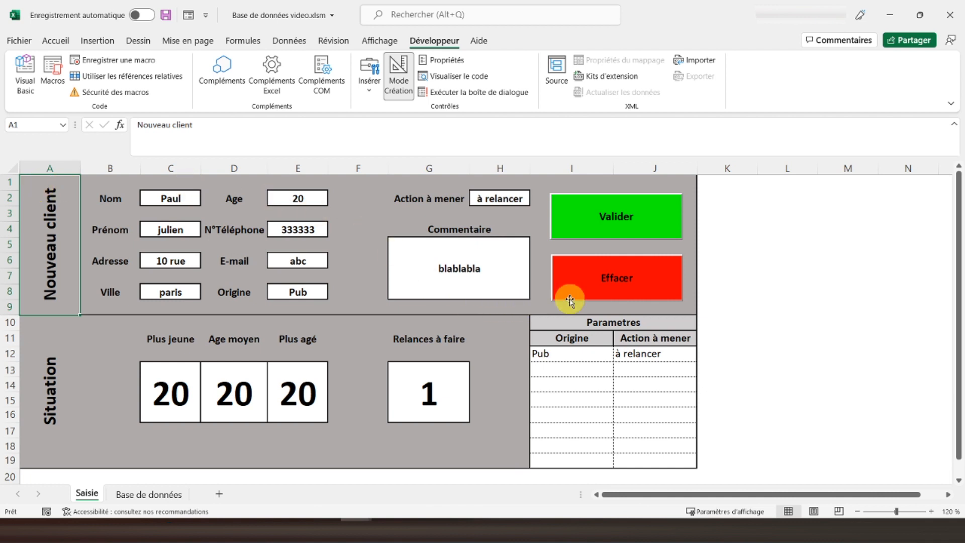
Extend the Effacer button's left edge slightly to line up with the Valider button, then deselect it
right_click(573, 282)
click(553, 280)
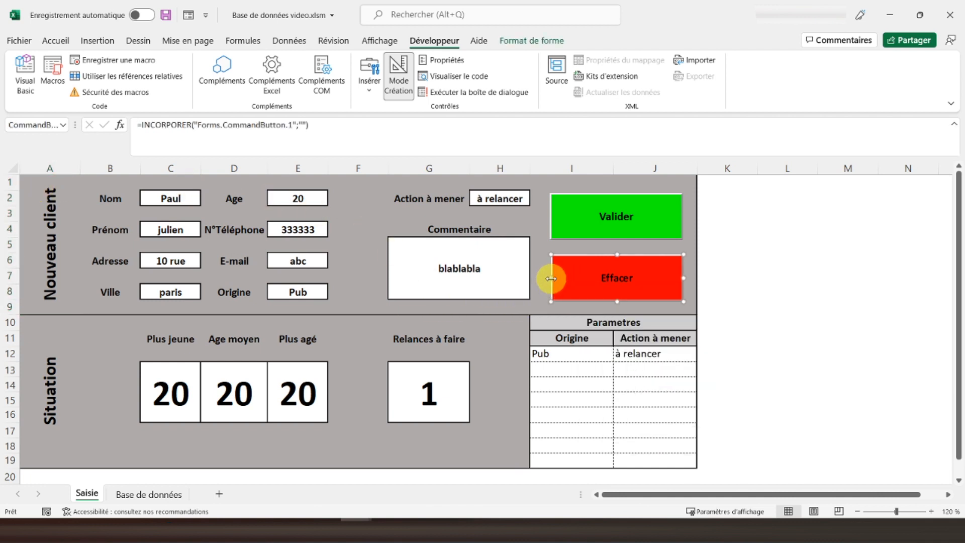
drag(551, 279, 549, 278)
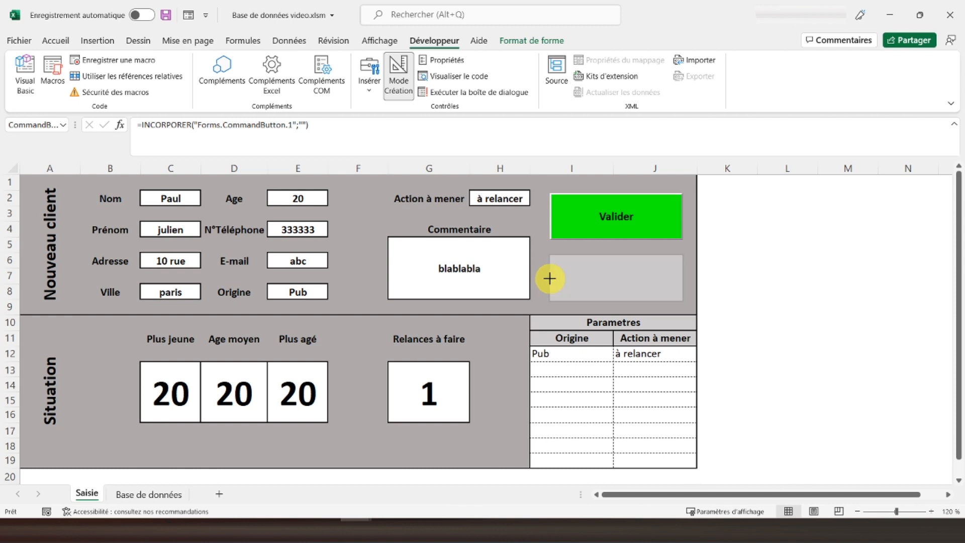
drag(550, 278, 550, 278)
click(235, 214)
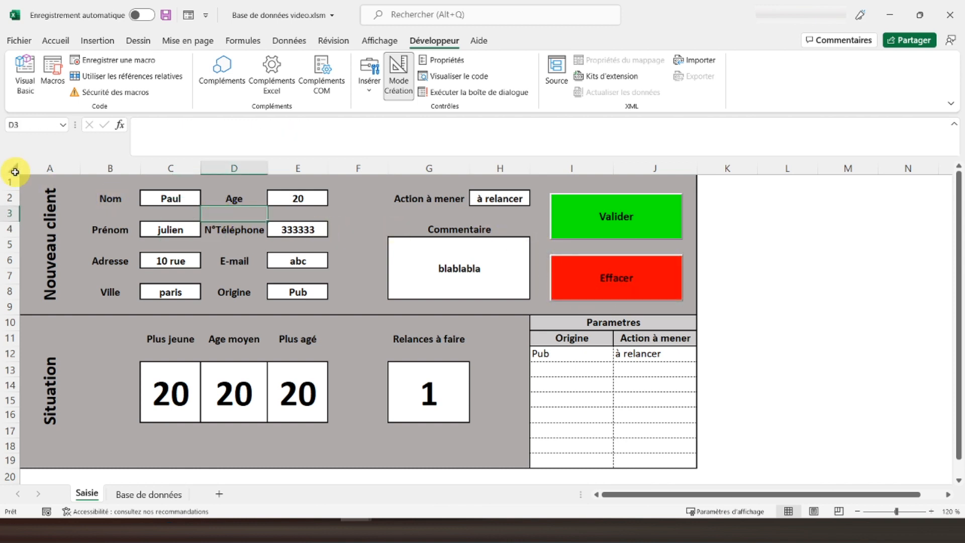
click(34, 195)
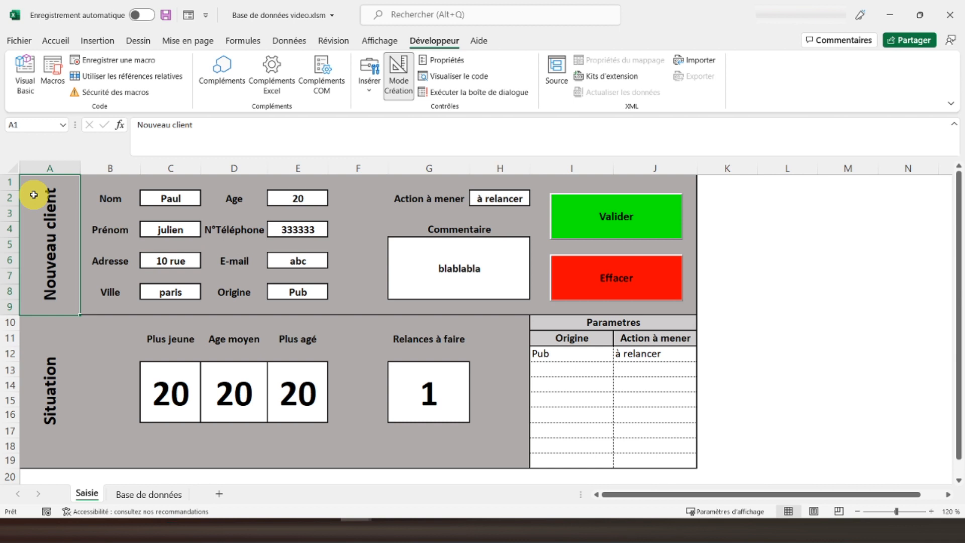